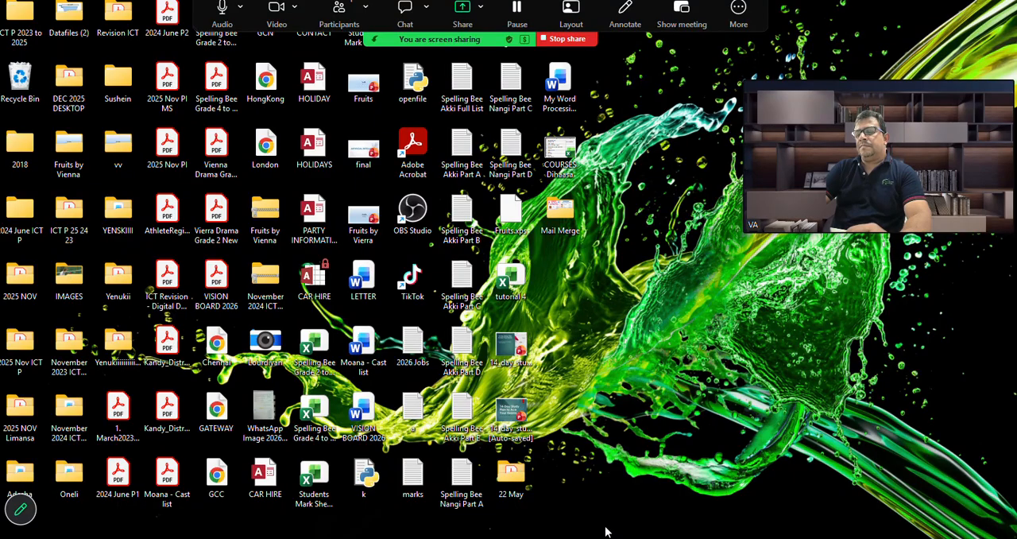
Bring up the JUNE 2023 P2.pdf exam paper, and switch to the HOLIDAY PAYMENTS workbook in Excel
mouse_move(606, 537)
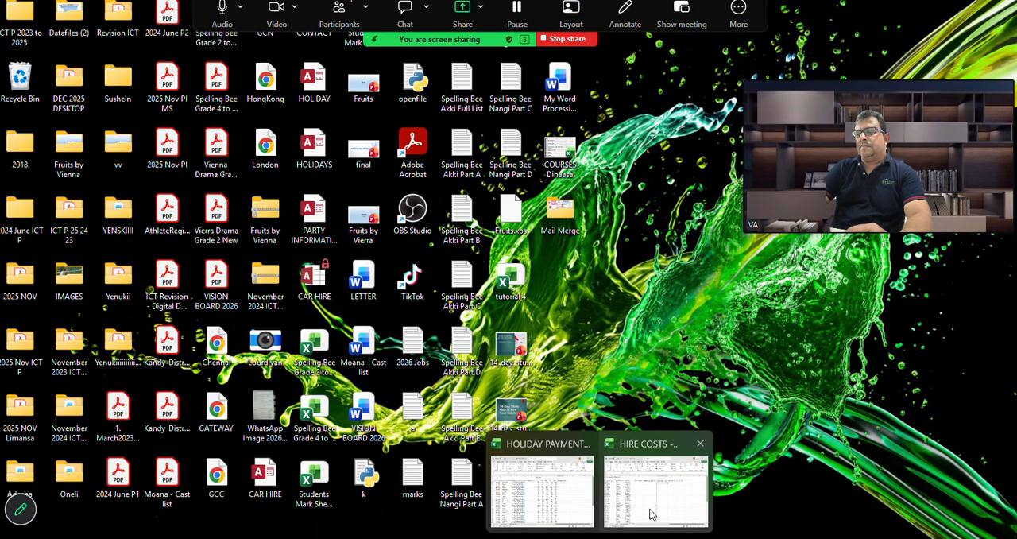
mouse_move(656, 536)
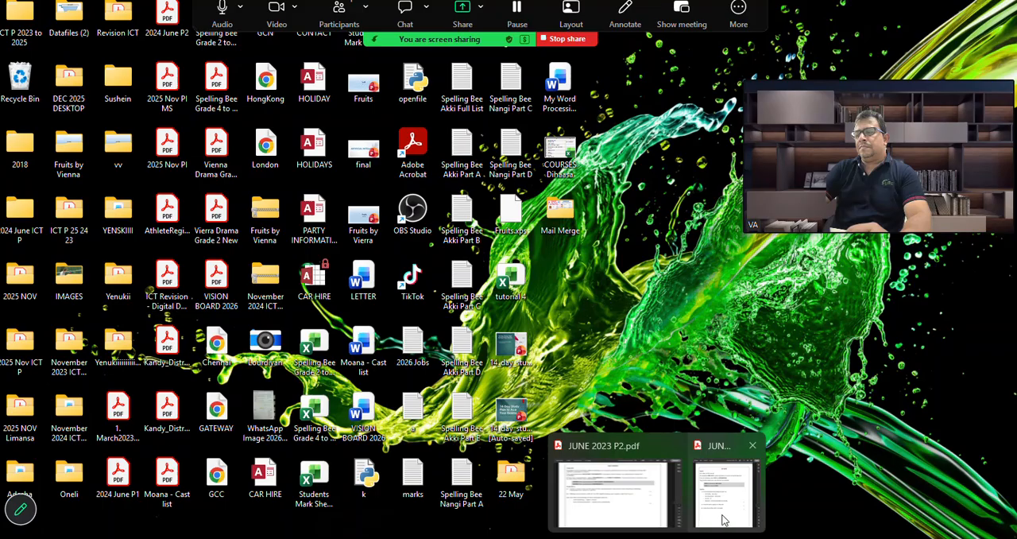
click(657, 509)
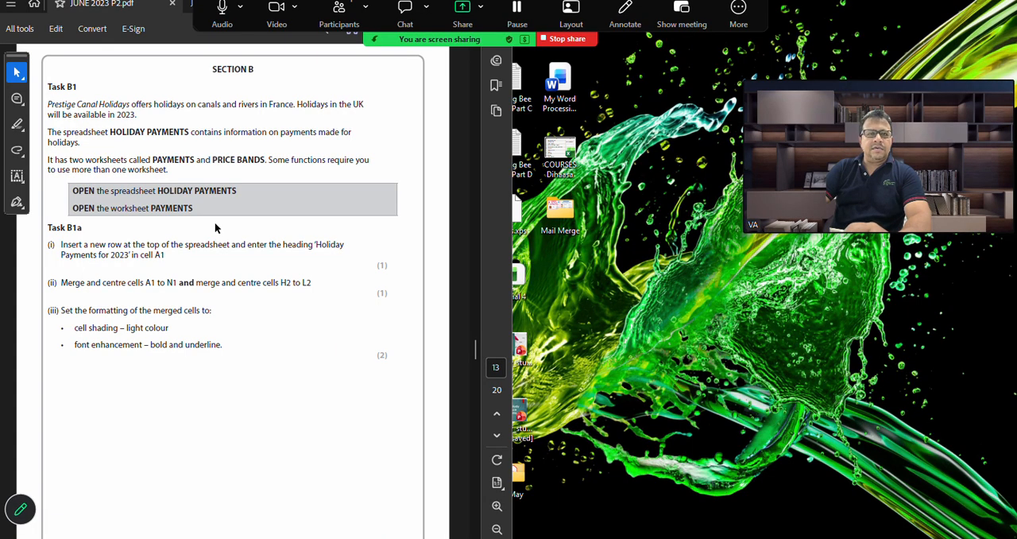
mouse_move(602, 538)
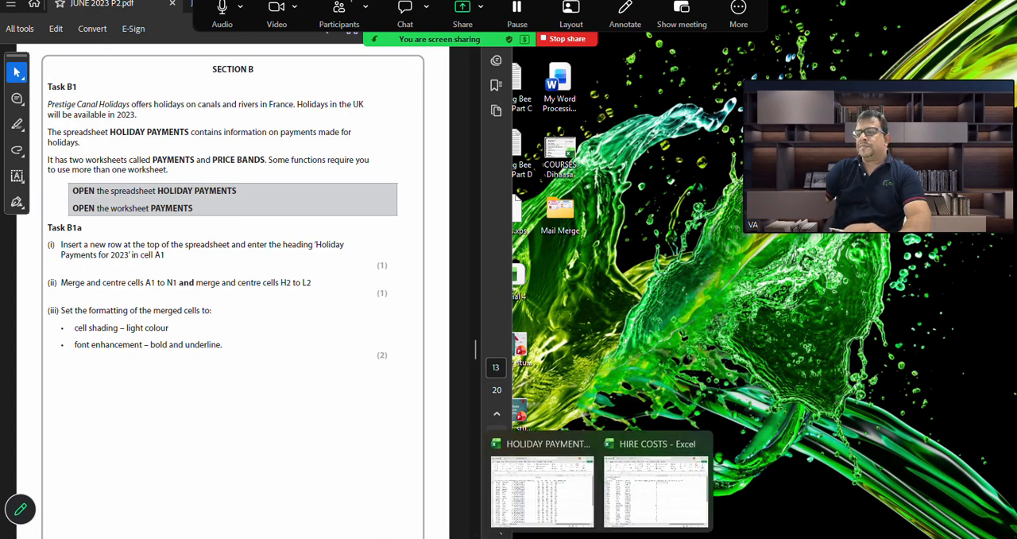
click(562, 493)
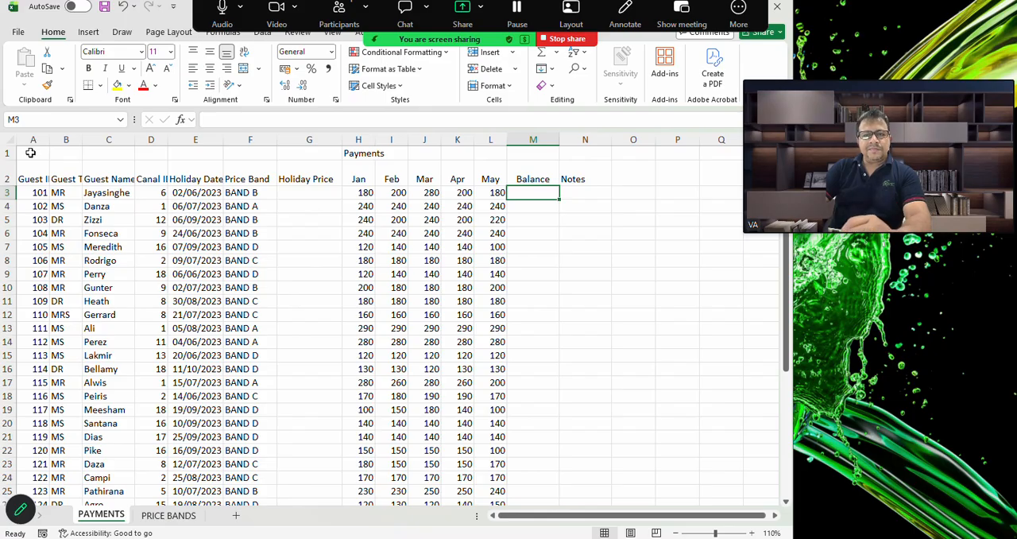
Merge and centre cells A1 to N1 on the PAYMENTS worksheet
click(27, 153)
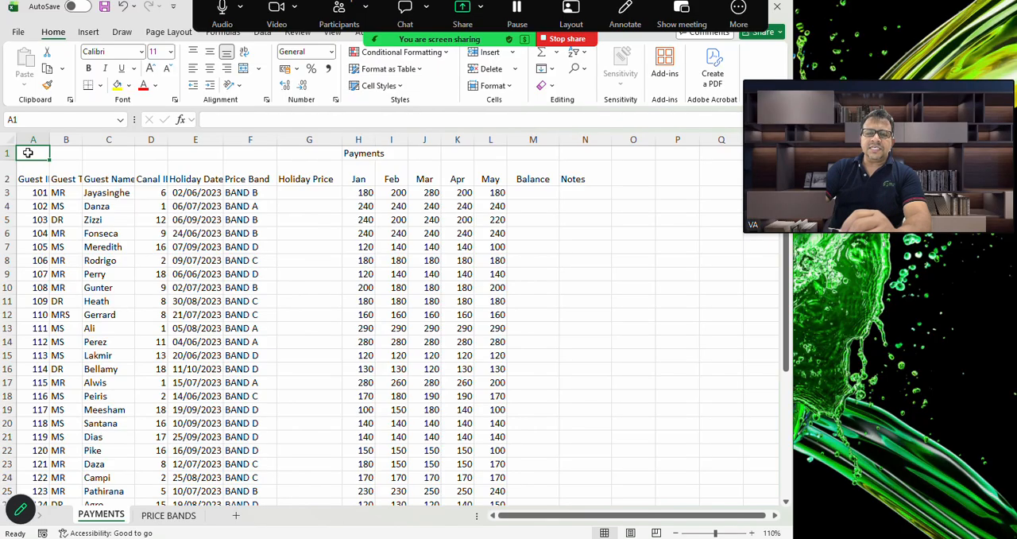
drag(28, 153, 569, 151)
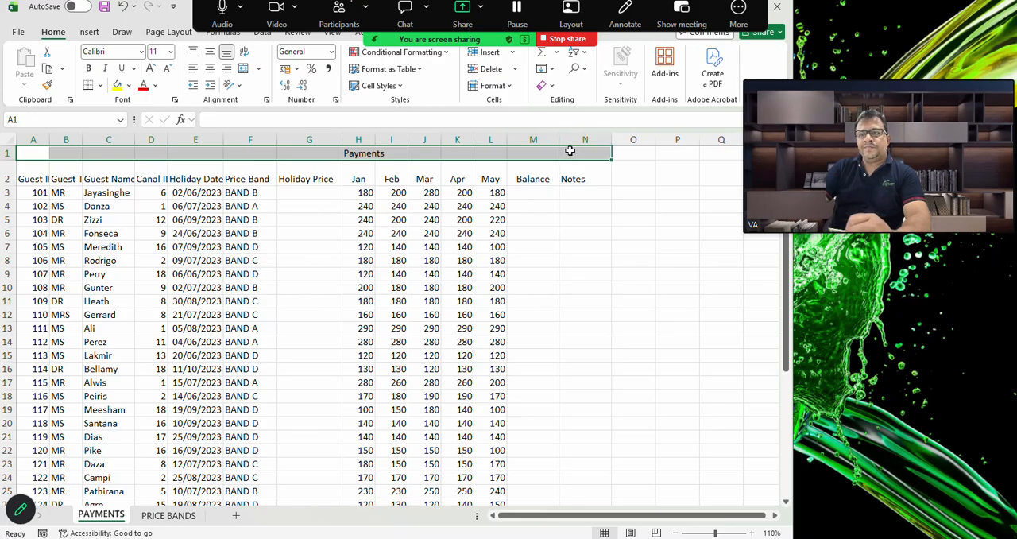
click(244, 69)
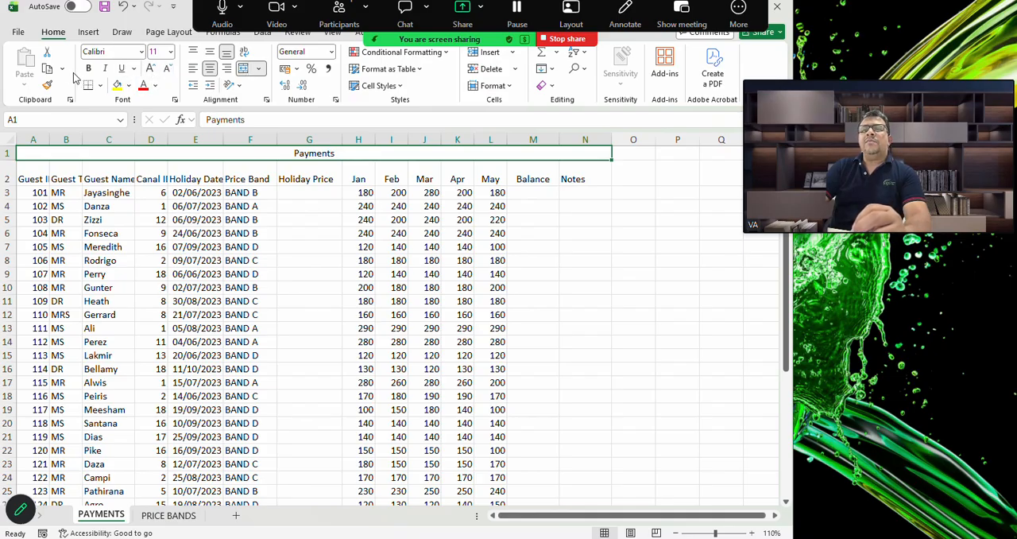
Enlarge the Payments title in the merged cell to 14 pt and make it bold
click(151, 70)
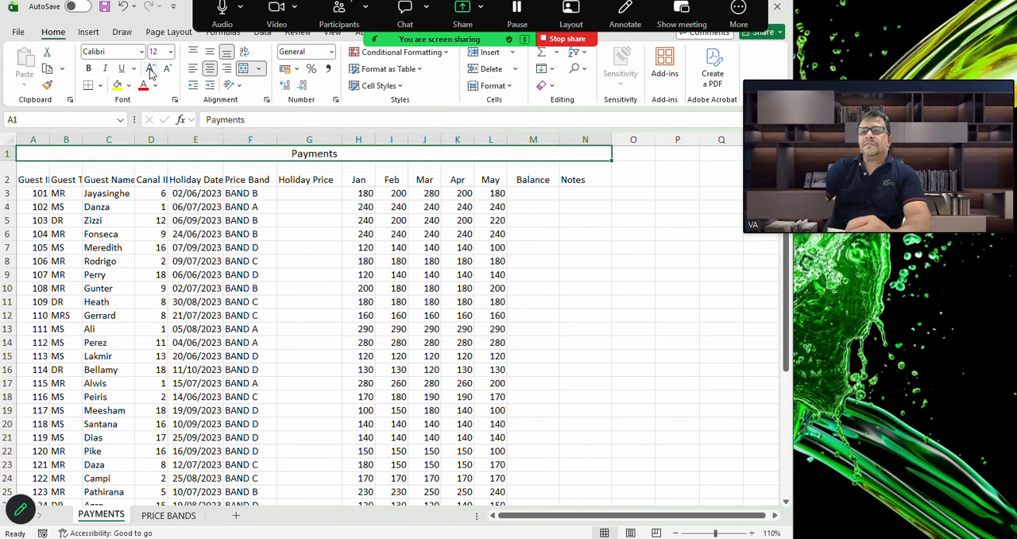
click(151, 69)
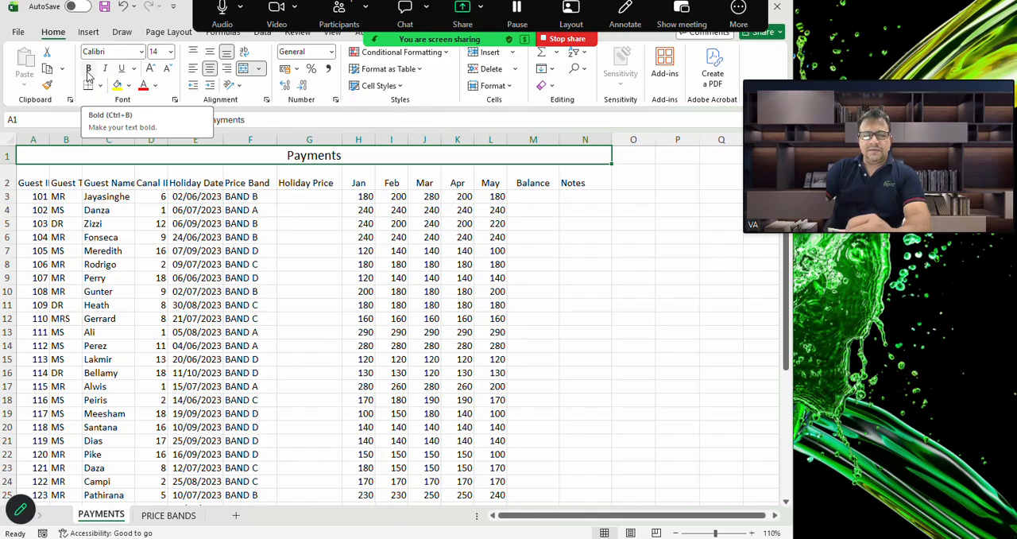
click(88, 70)
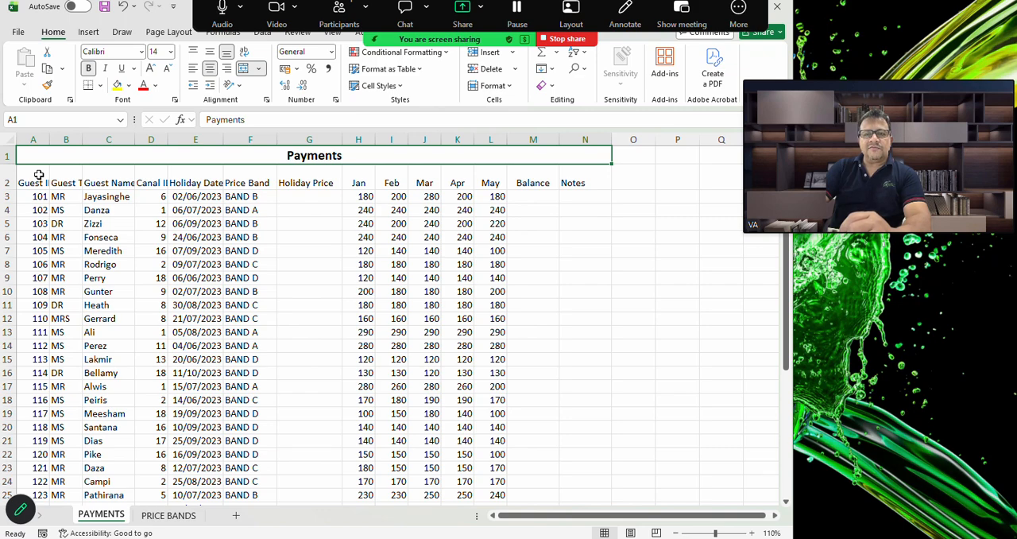
AutoFit the column widths to the headings in A2 to N2, and check the resized data
drag(38, 176, 582, 181)
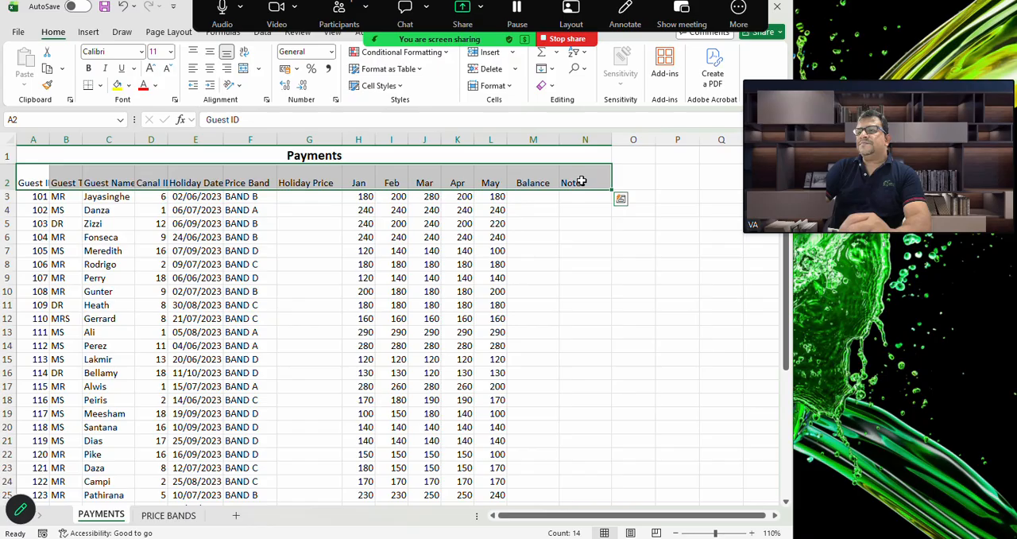
click(509, 86)
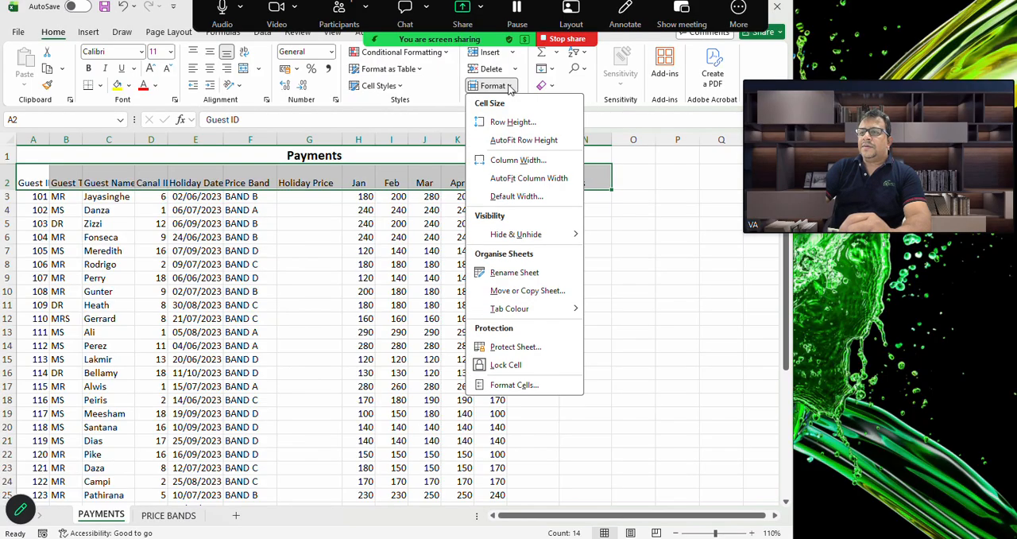
click(512, 179)
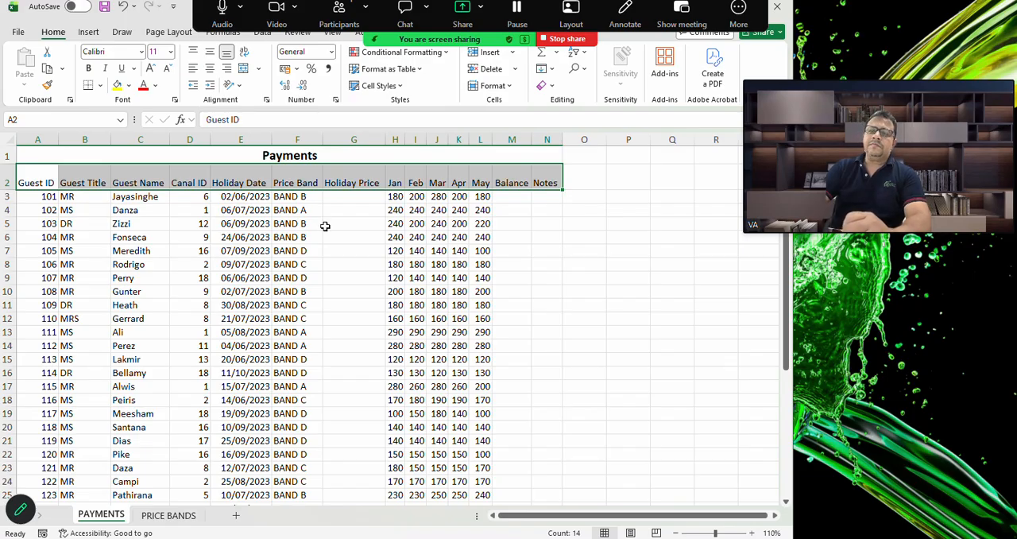
scroll(181, 308, down, 1)
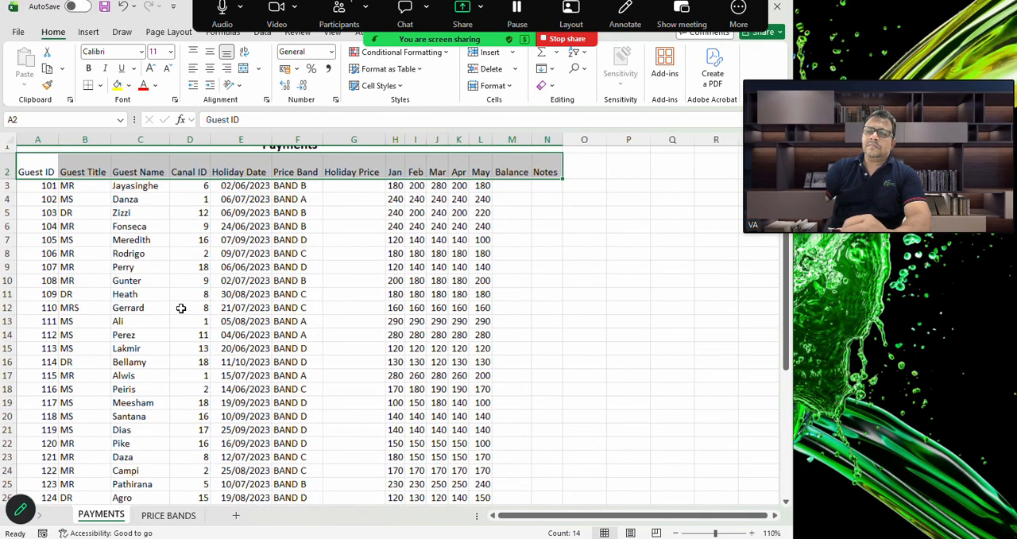
scroll(358, 191, up, 1)
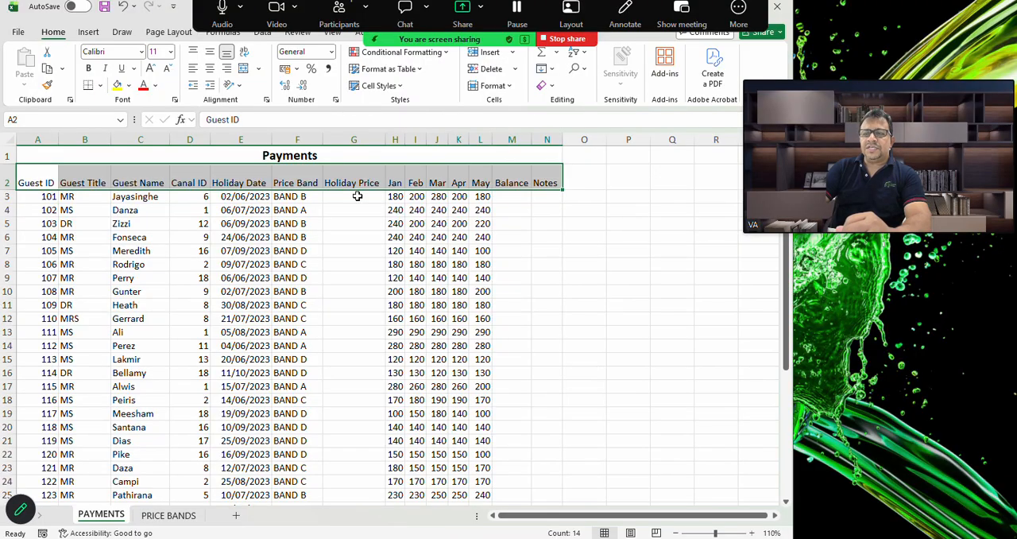
Check the PRICE BANDS worksheet, and start a VLOOKUP function in G3 of PAYMENTS with F3 as the lookup value
click(358, 196)
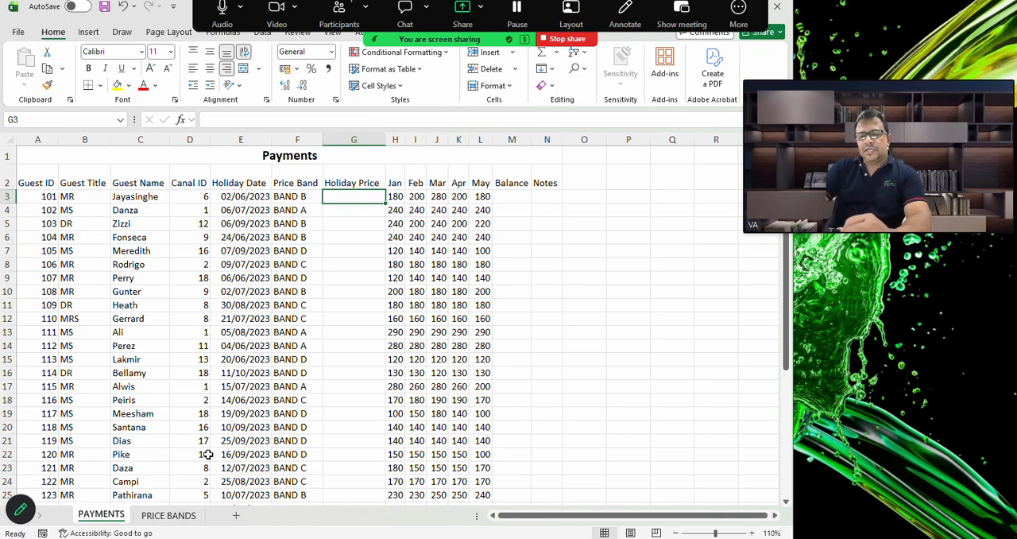
click(169, 516)
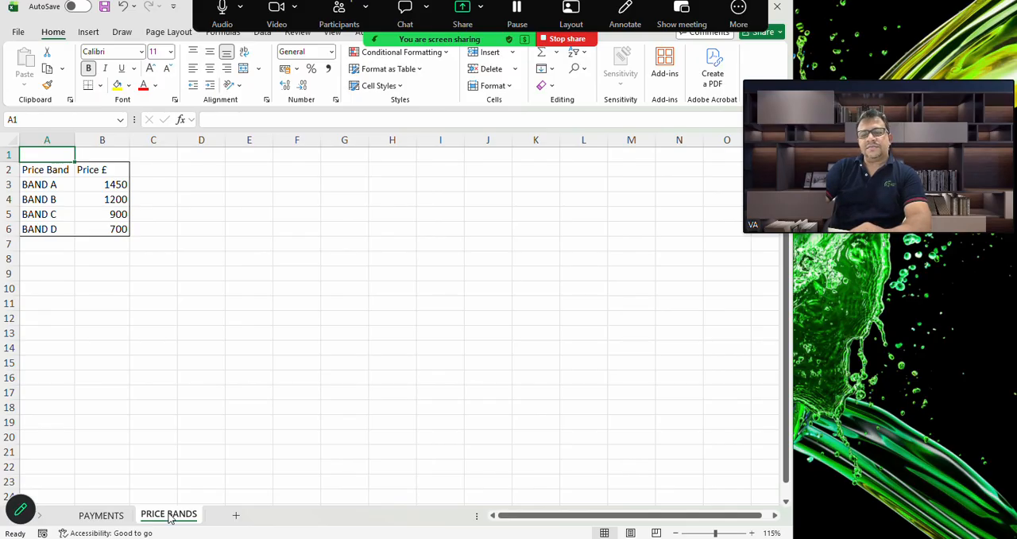
click(105, 516)
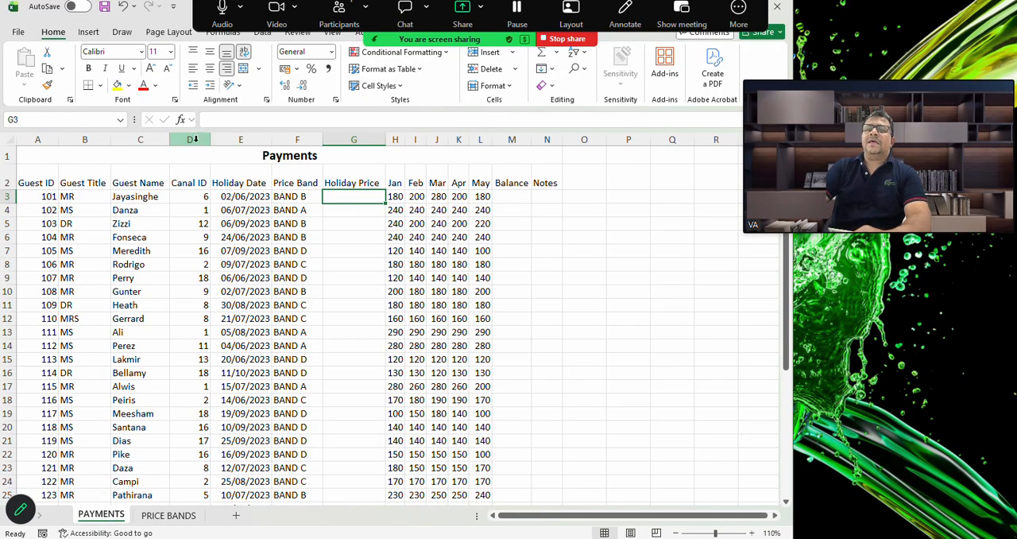
click(181, 120)
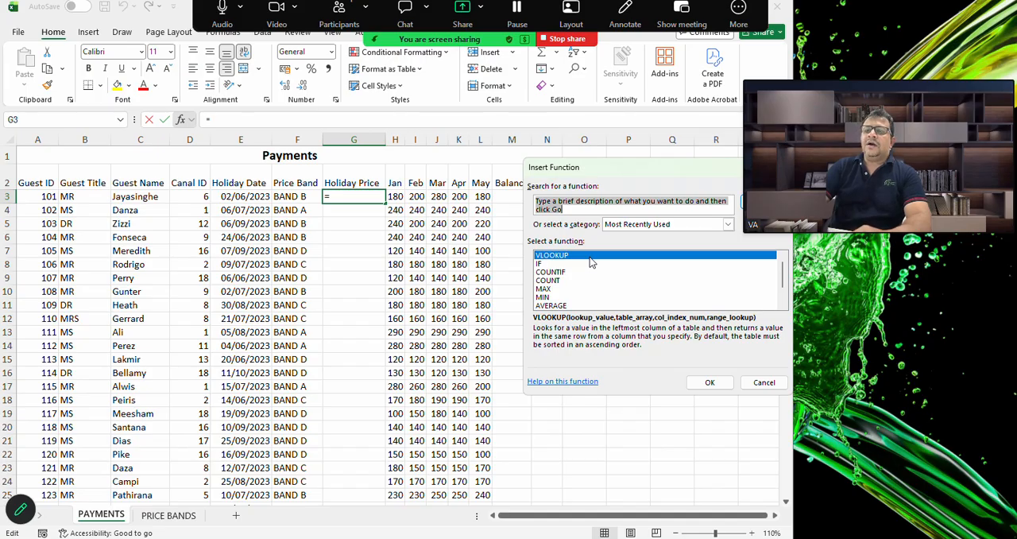
double_click(590, 259)
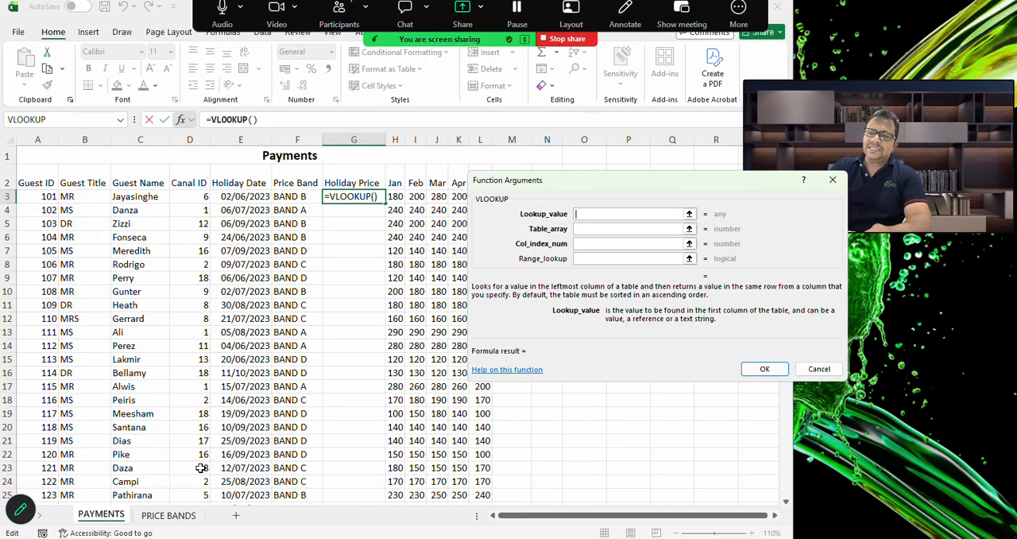
click(304, 197)
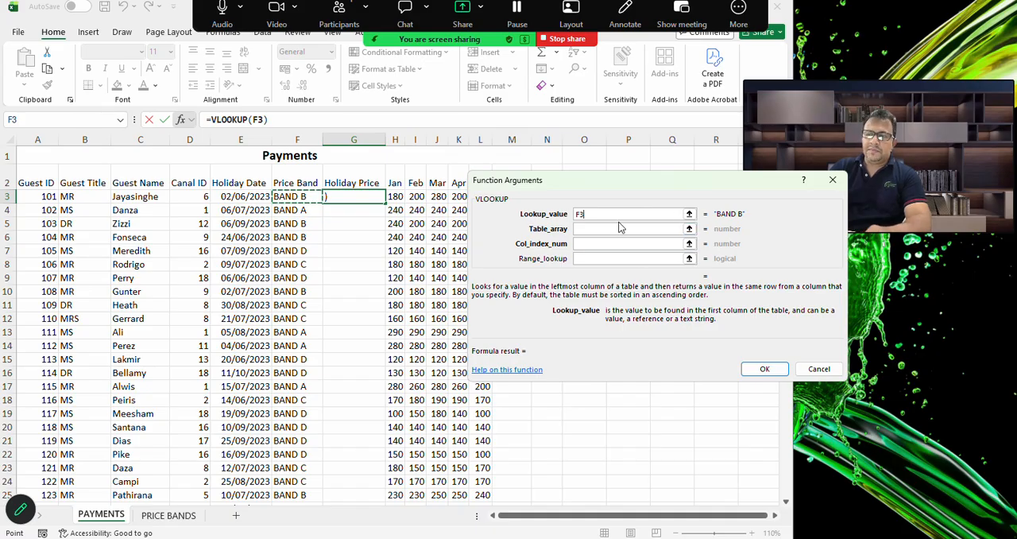
Set the VLOOKUP table array to the absolute range 'PRICE BANDS'!$A$3:$B$6
click(604, 229)
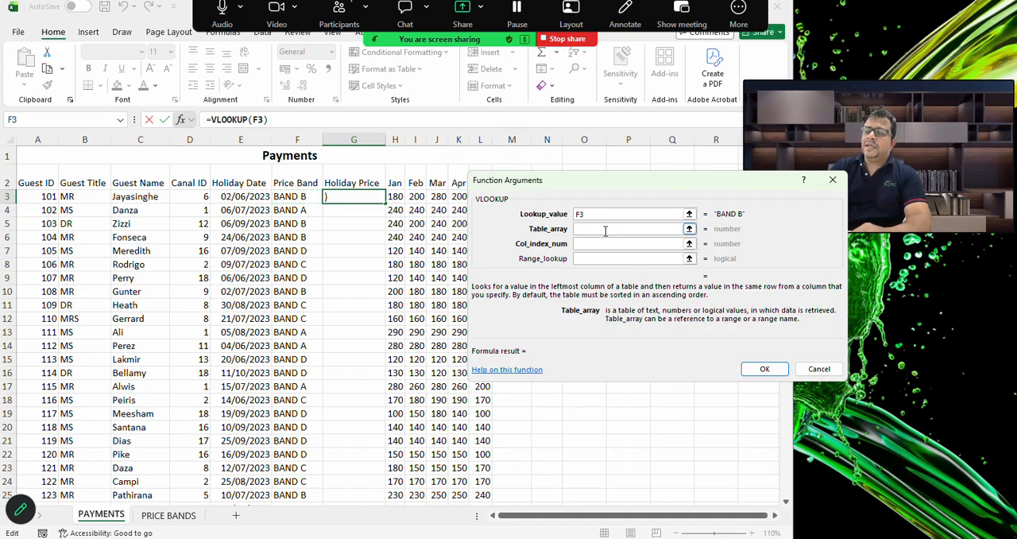
click(180, 515)
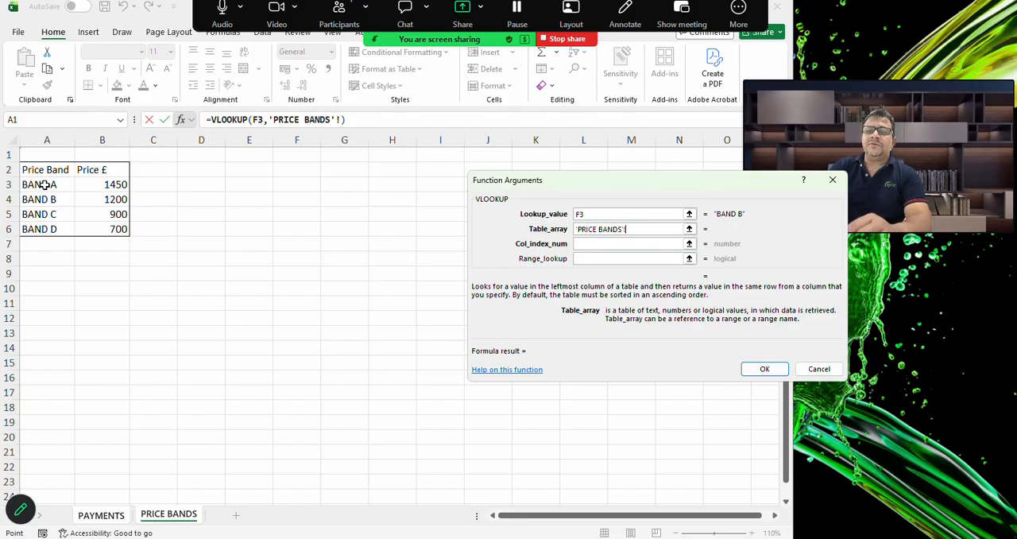
drag(45, 184, 116, 233)
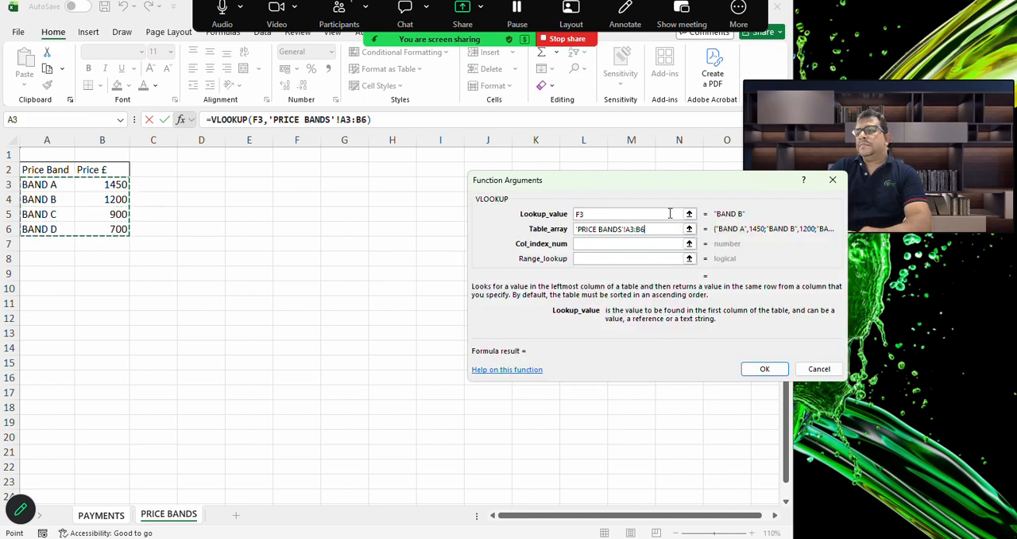
drag(662, 229, 556, 231)
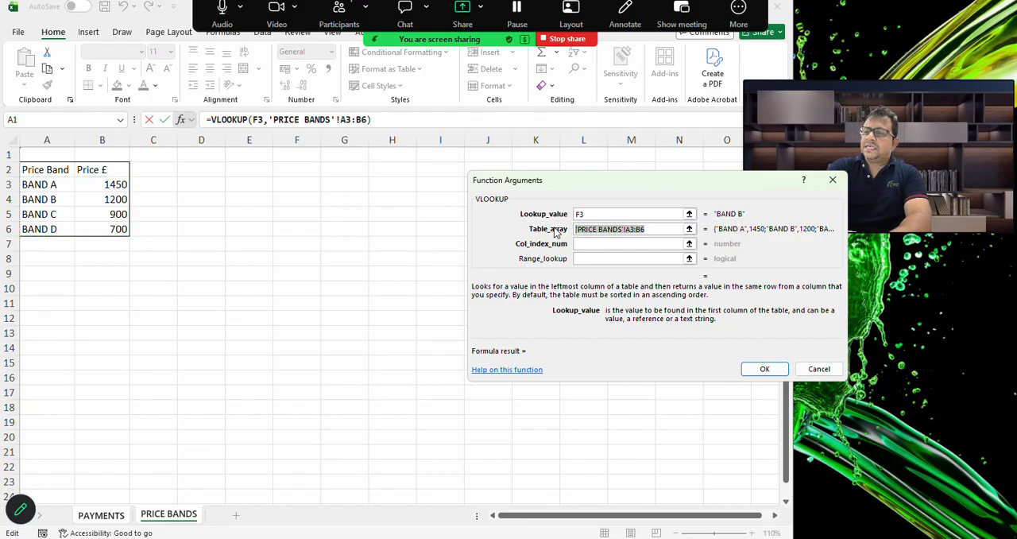
key(F4)
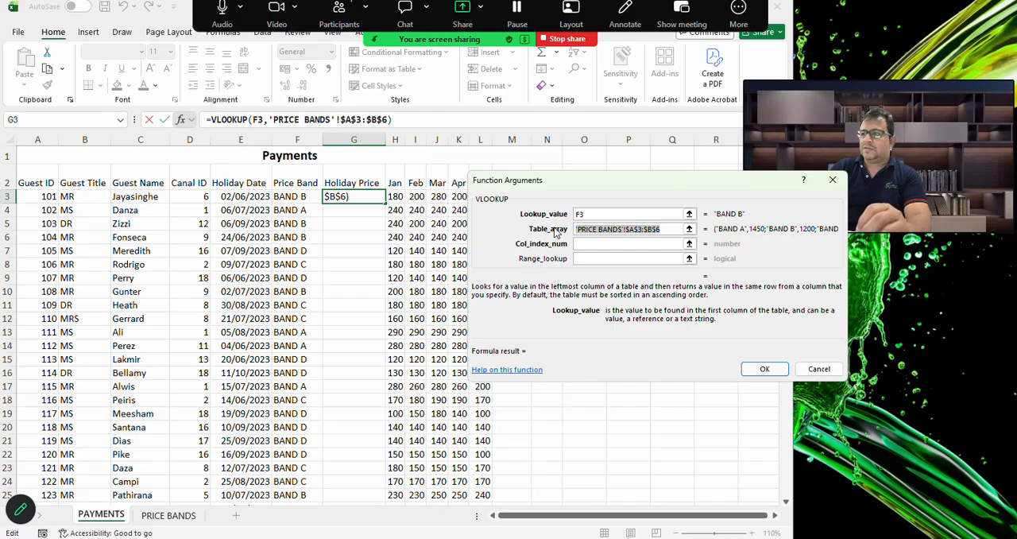
Set the VLOOKUP column index number to 2, removing any stray sheet reference from that argument
click(620, 244)
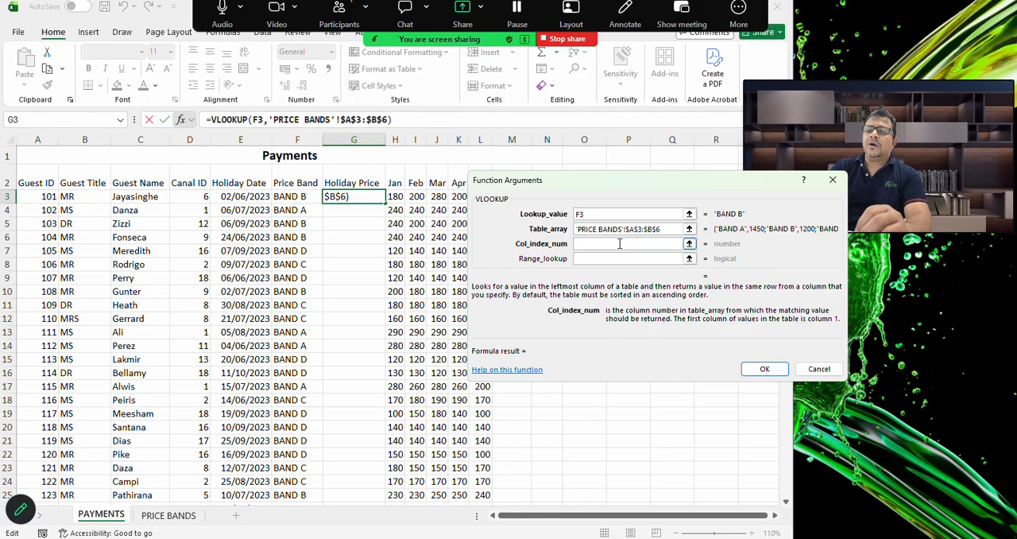
click(191, 515)
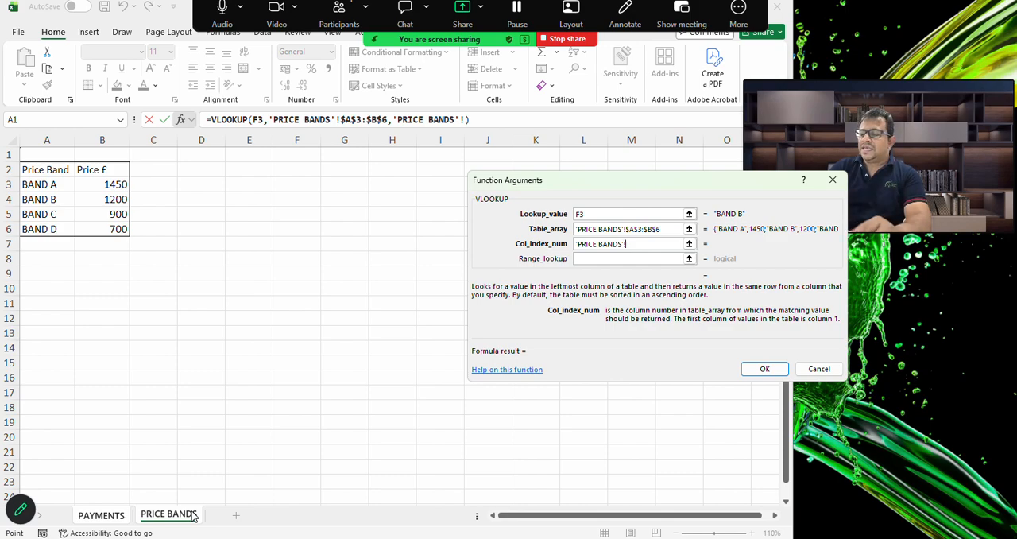
key(BackSpace)
key(BackSpace)
key(BackSpace)
key(BackSpace)
key(BackSpace)
key(BackSpace)
key(BackSpace)
key(BackSpace)
key(BackSpace)
key(BackSpace)
key(BackSpace)
key(BackSpace)
key(BackSpace)
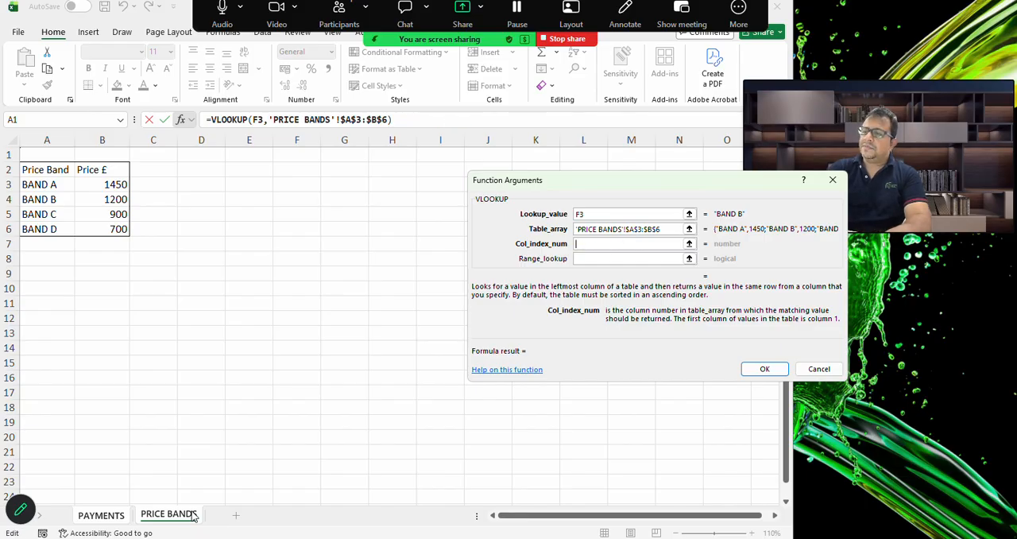
text(2)
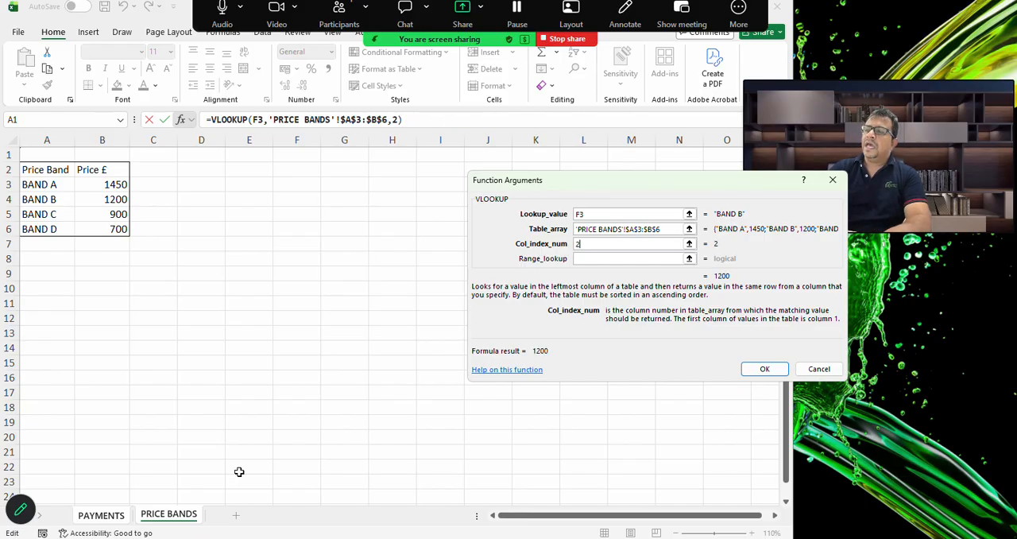
Complete the VLOOKUP with a range lookup of 0 and fill the formula down the Holiday Price column to G32
click(635, 258)
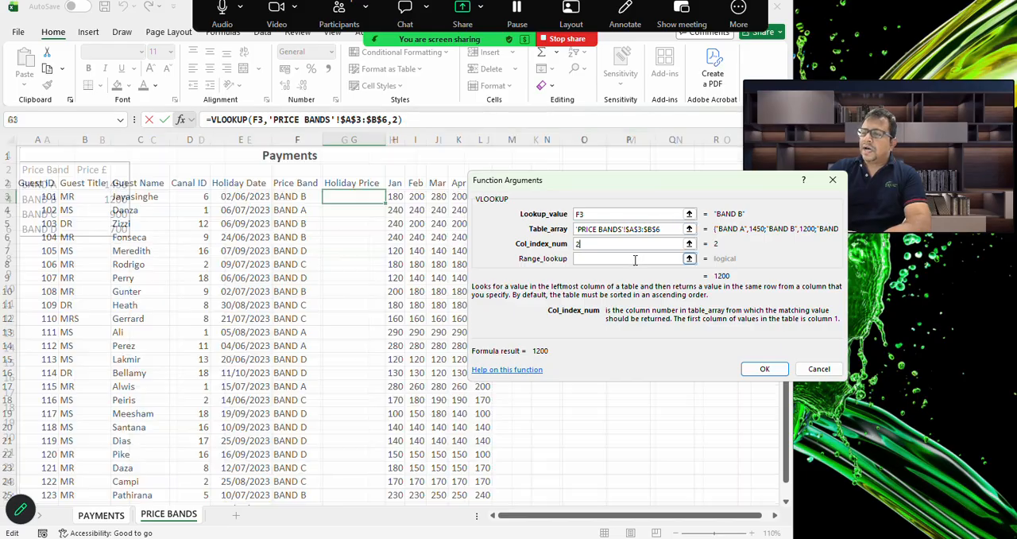
text(0)
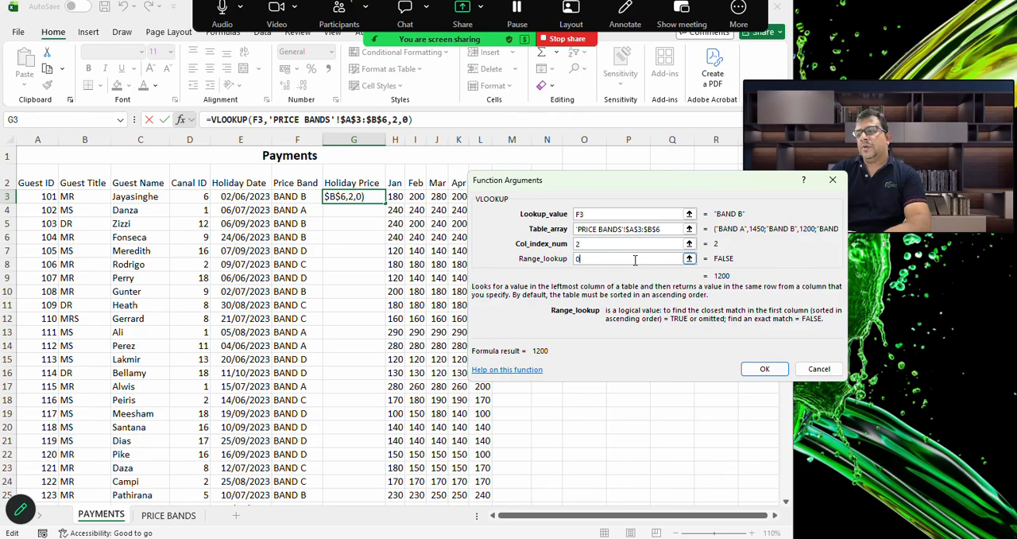
key(Return)
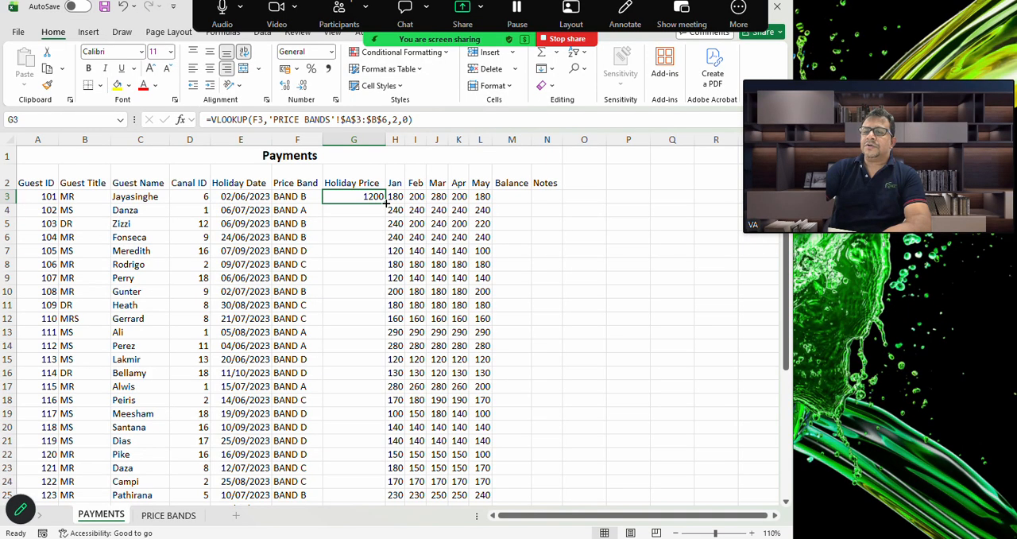
drag(386, 202, 377, 482)
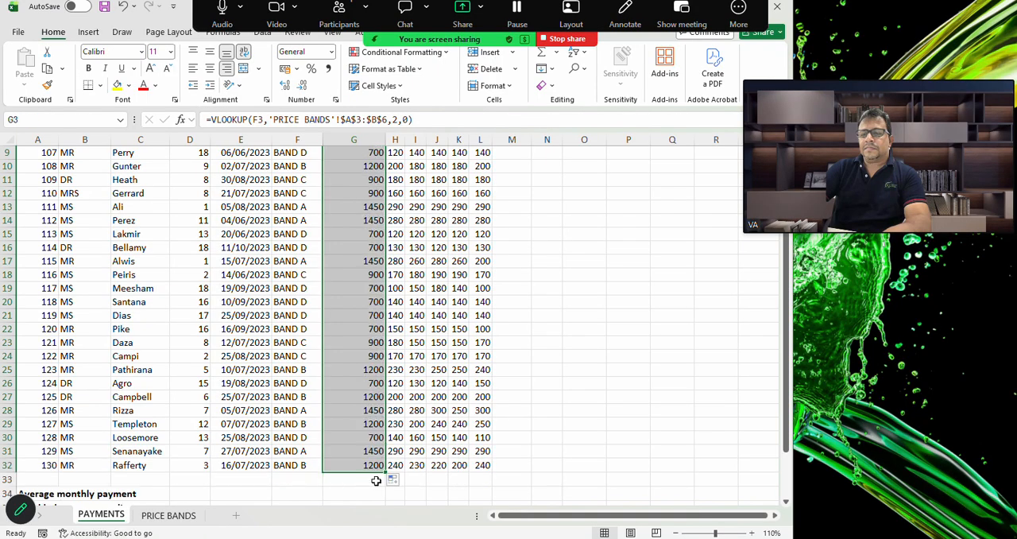
Calculate the first guest's Balance in M3 of PAYMENTS with the formula =G3-SUM(H3:L3)
click(558, 343)
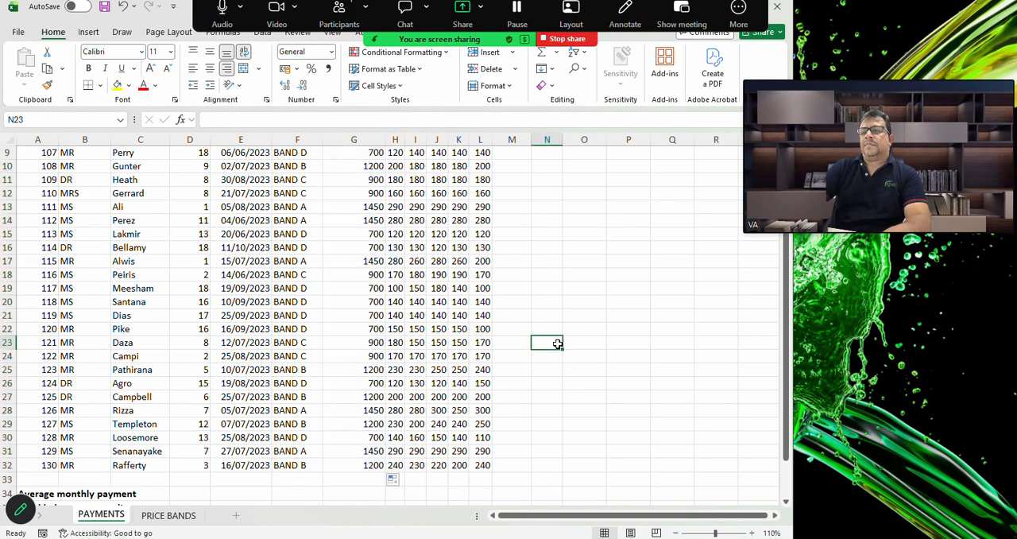
scroll(455, 321, up, 3)
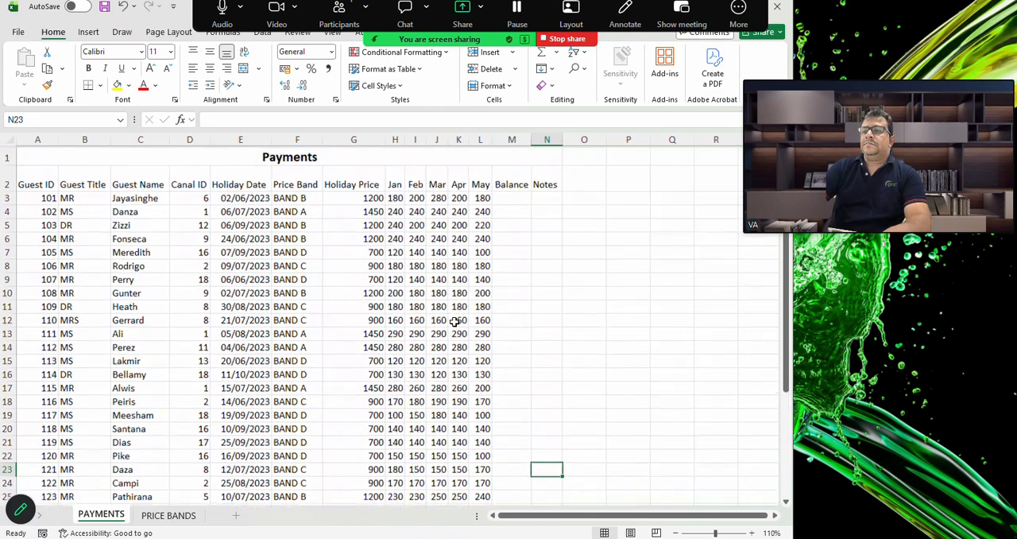
click(527, 195)
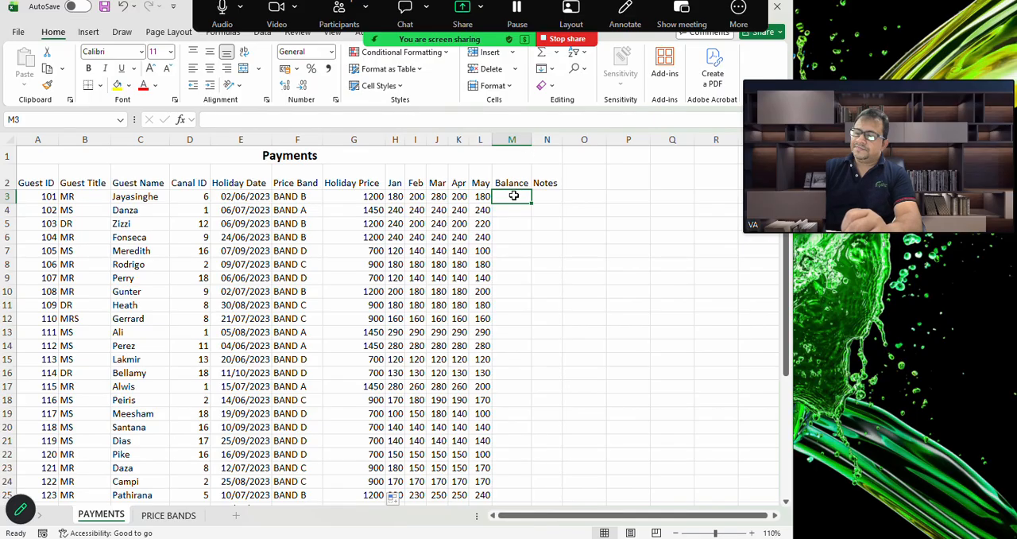
text(=)
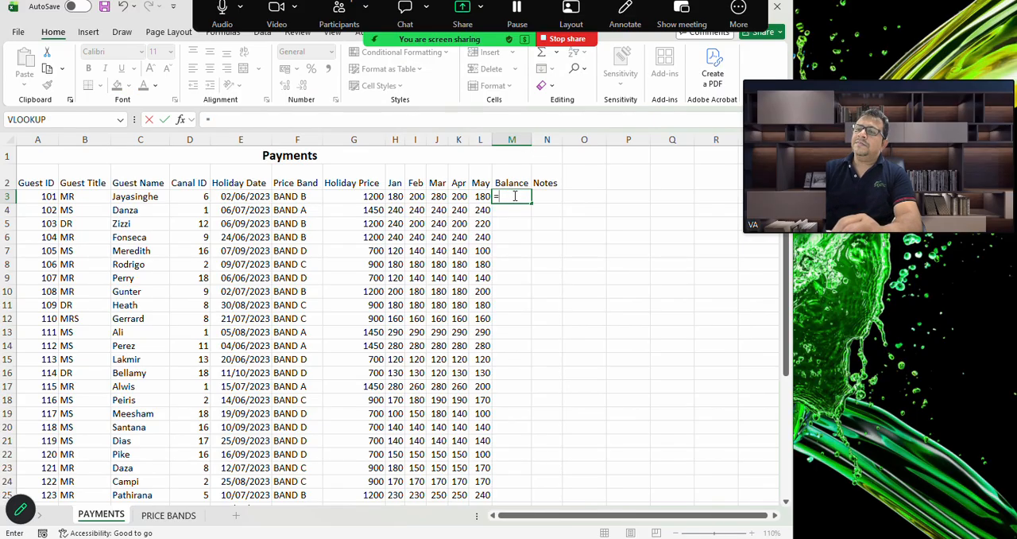
click(373, 196)
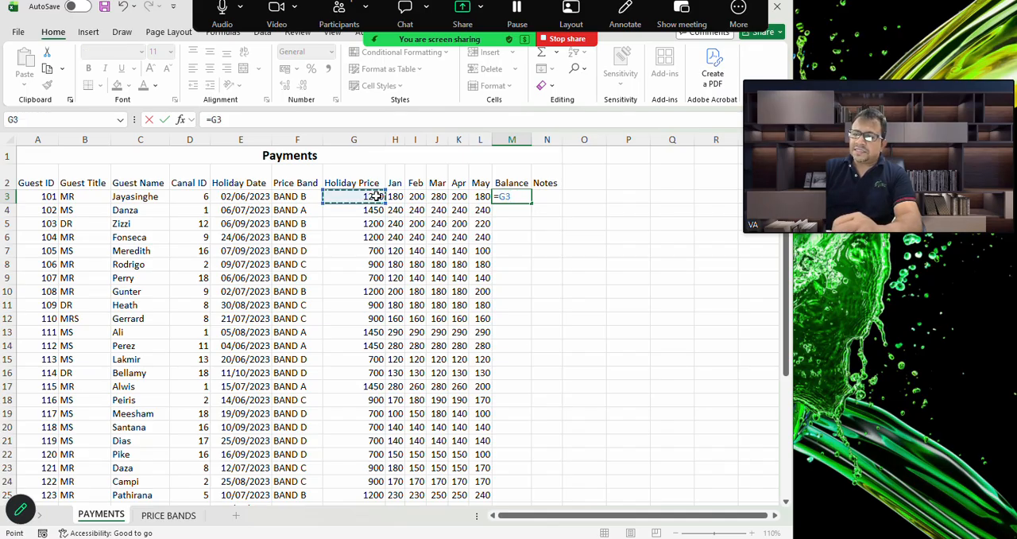
text(-)
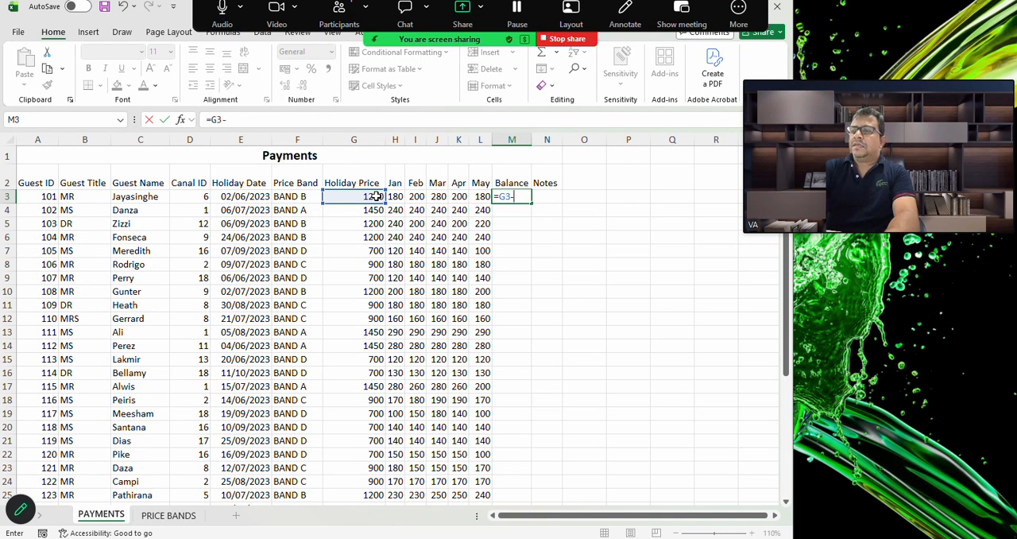
text(Sum)
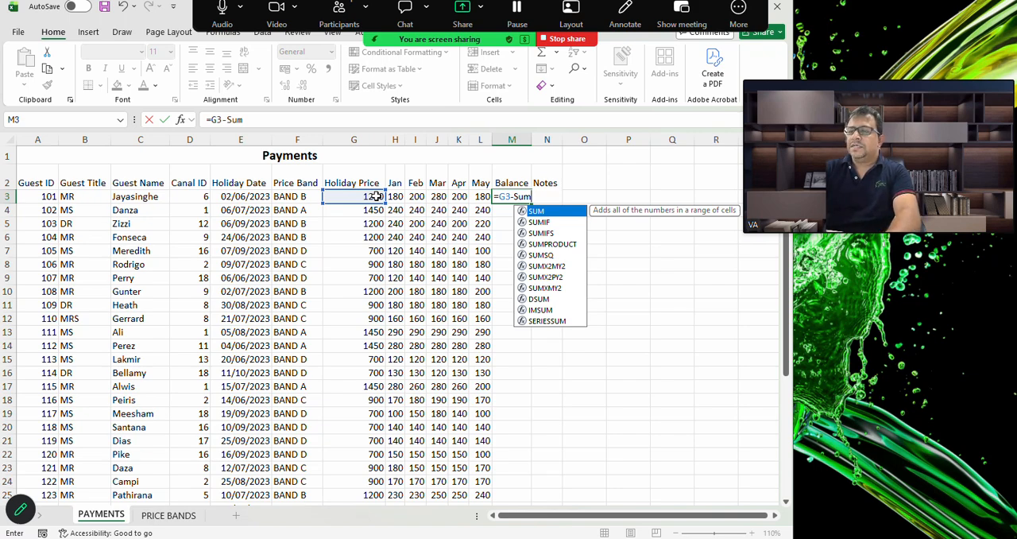
text(()
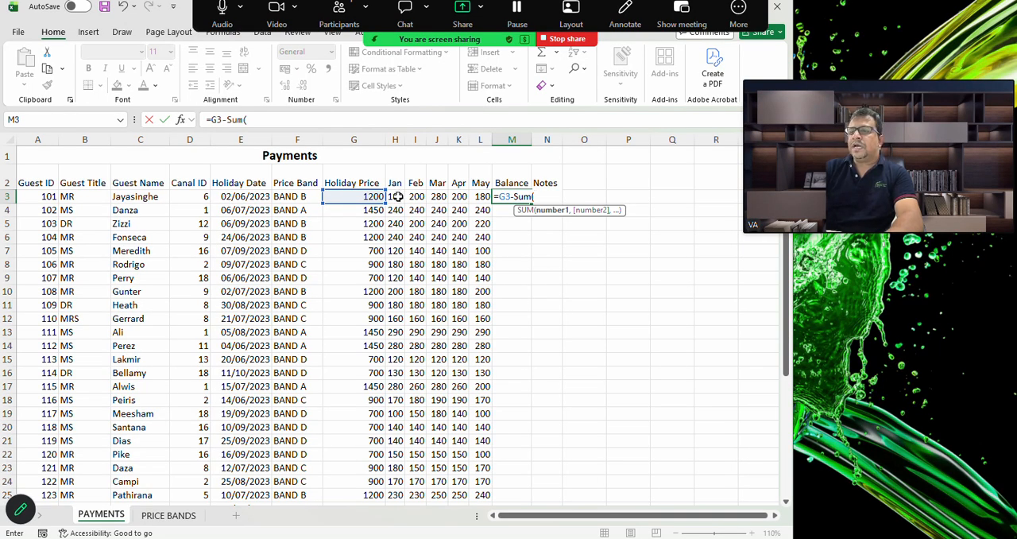
drag(398, 196, 480, 196)
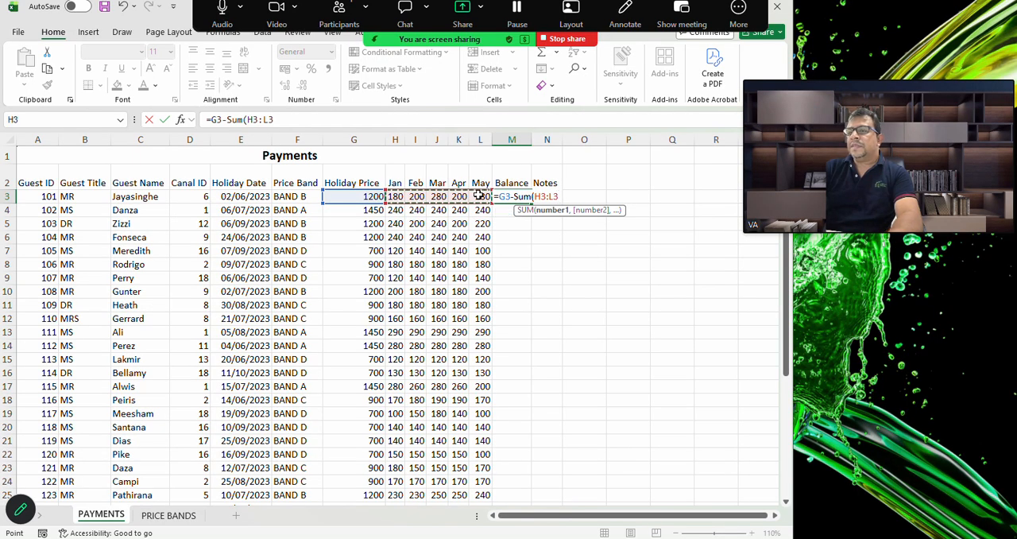
text())
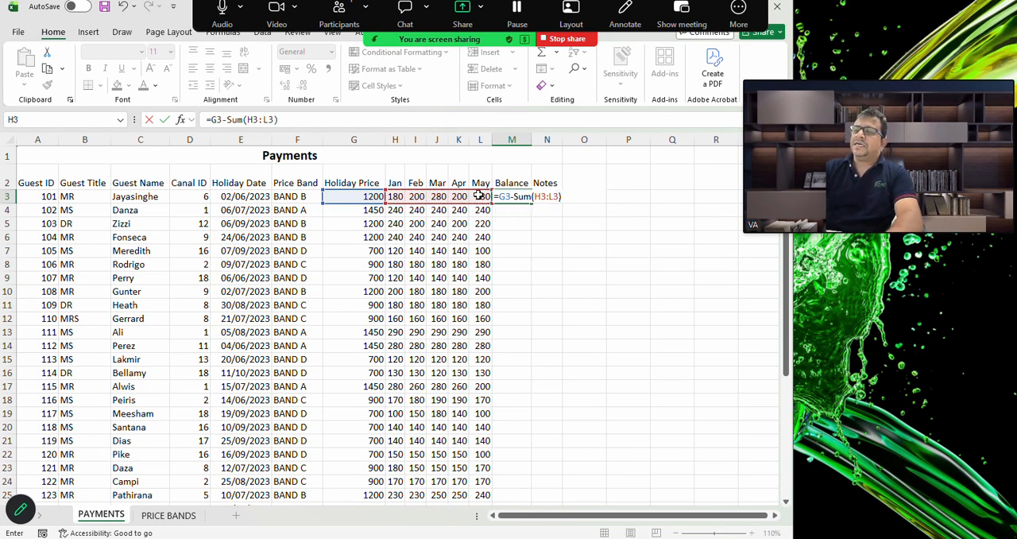
key(Return)
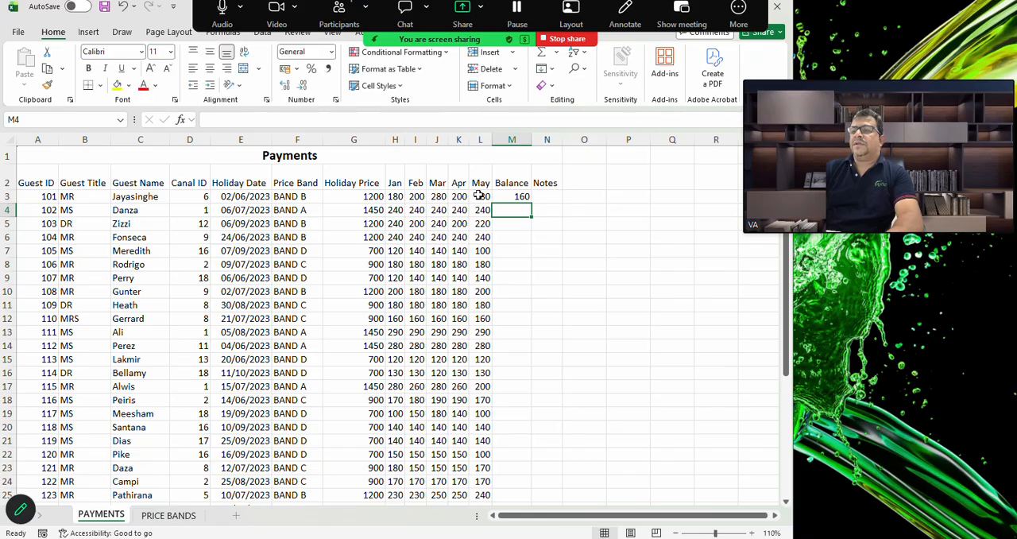
Fill the Balance formula from M3 down the column to M32
click(523, 198)
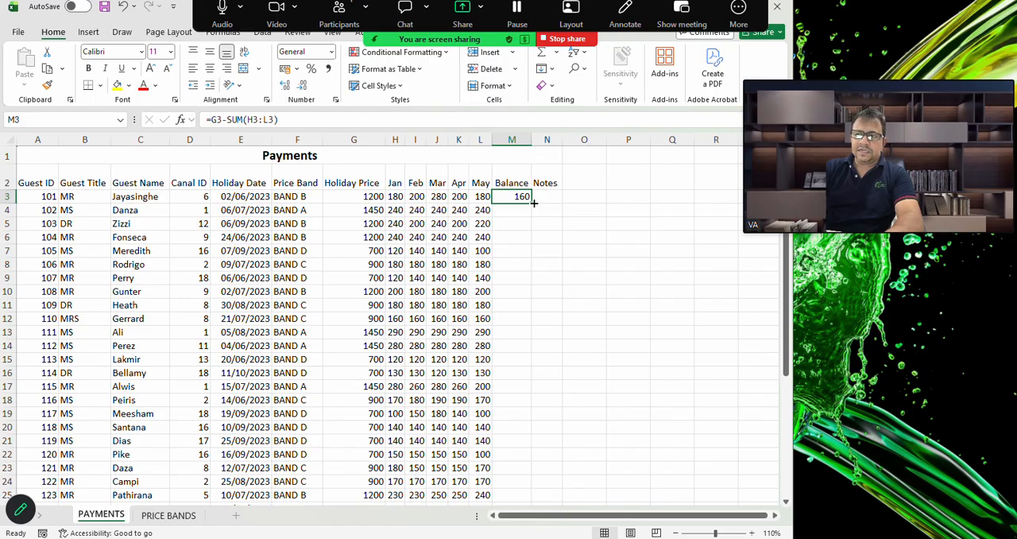
drag(534, 203, 534, 482)
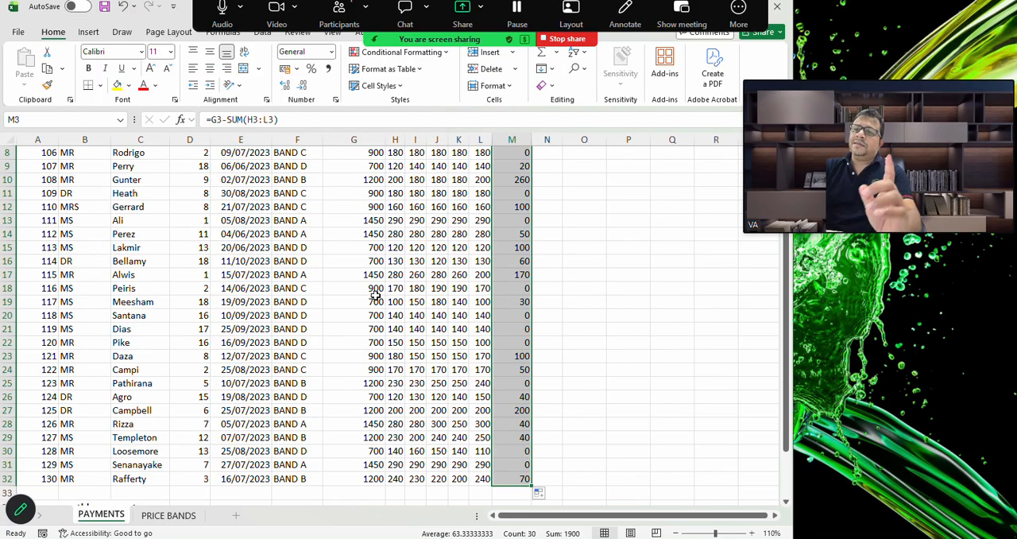
scroll(412, 237, up, 3)
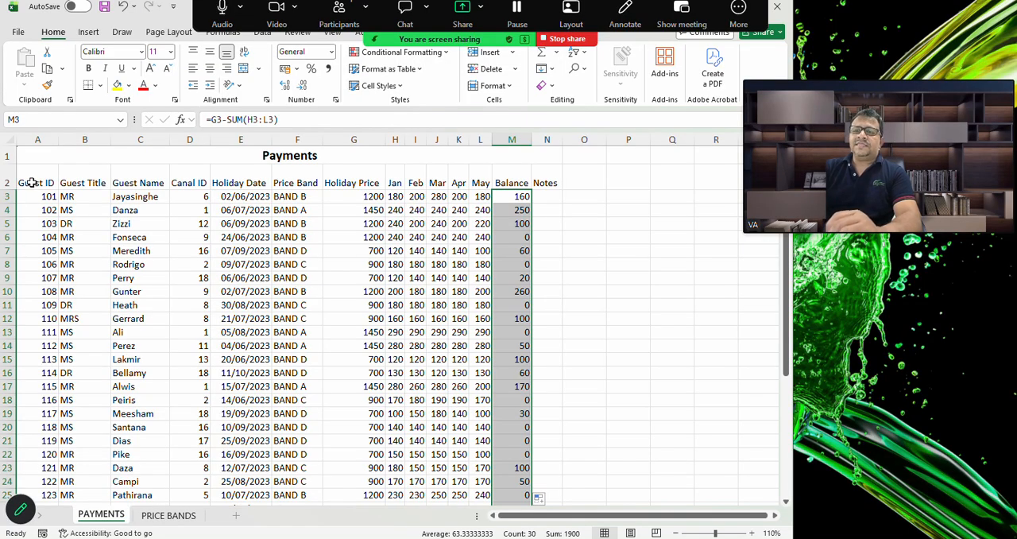
Make the column headings in A2:N2 bold and give them a light blue fill
drag(30, 183, 538, 181)
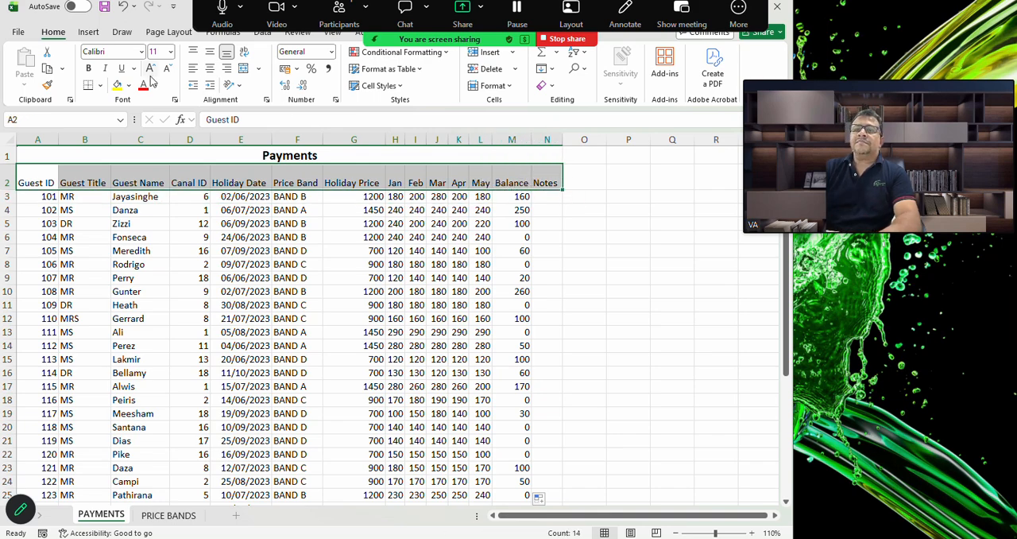
click(90, 69)
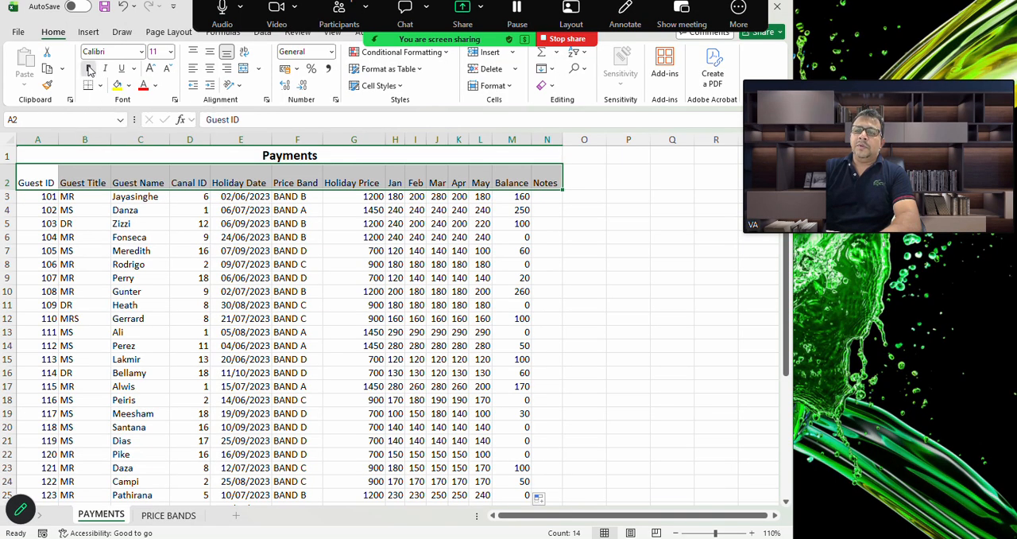
click(129, 87)
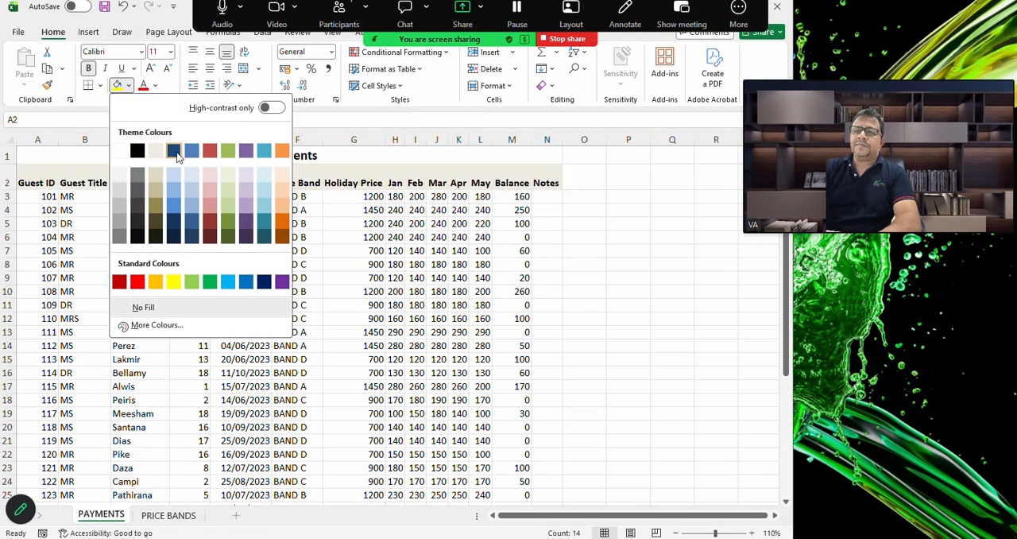
click(192, 203)
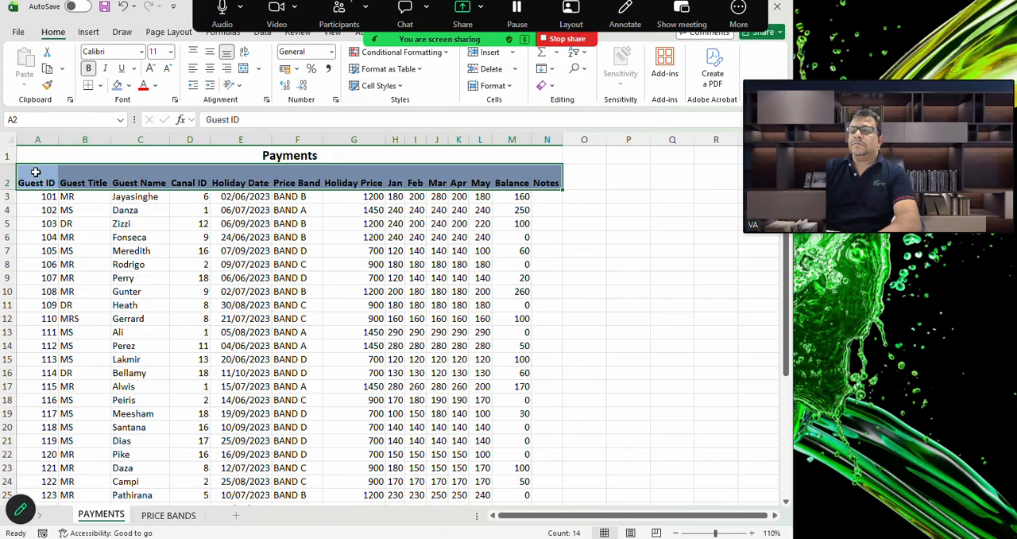
Apply All Borders to the whole table and summary area, A1:N37
drag(32, 155, 304, 477)
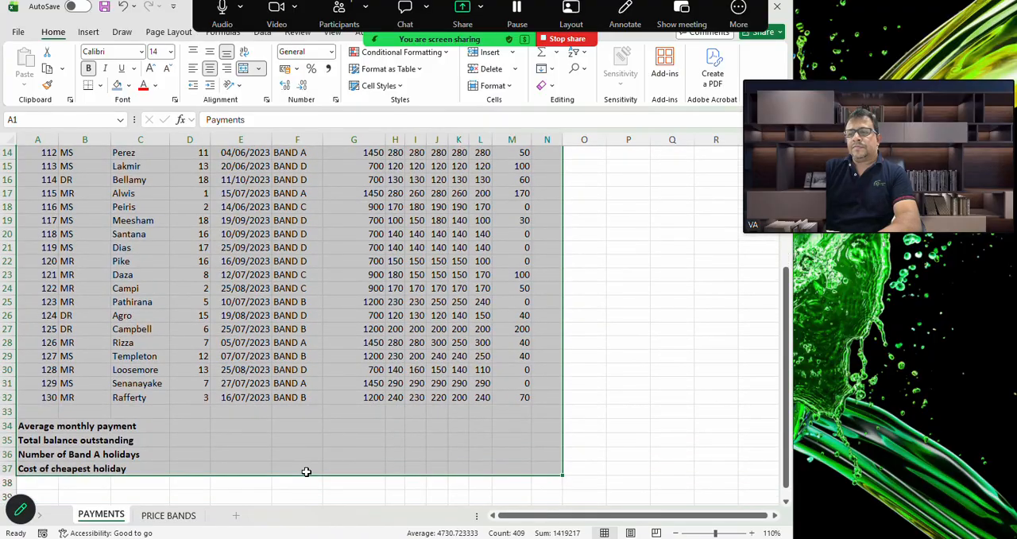
click(101, 85)
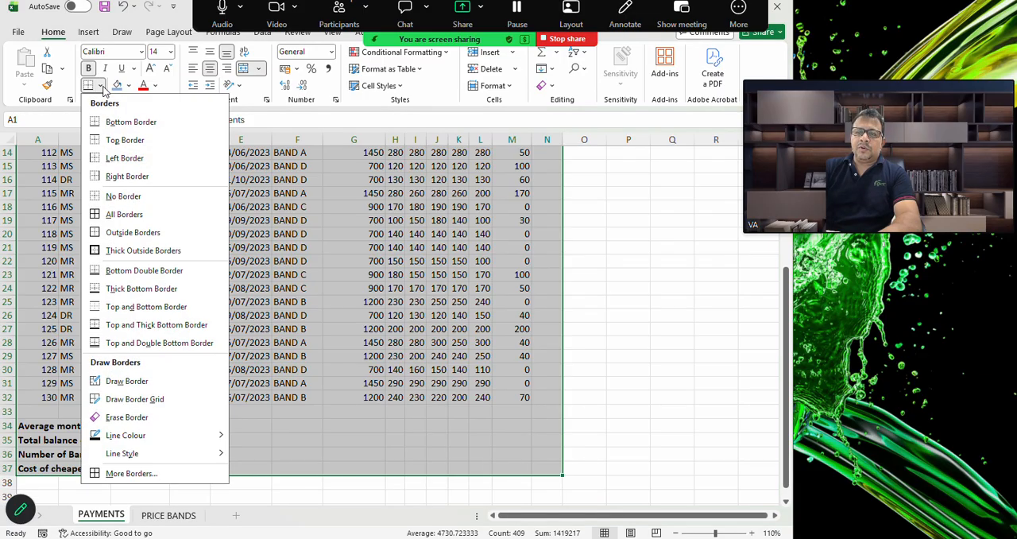
click(124, 214)
scroll(122, 212, up, 5)
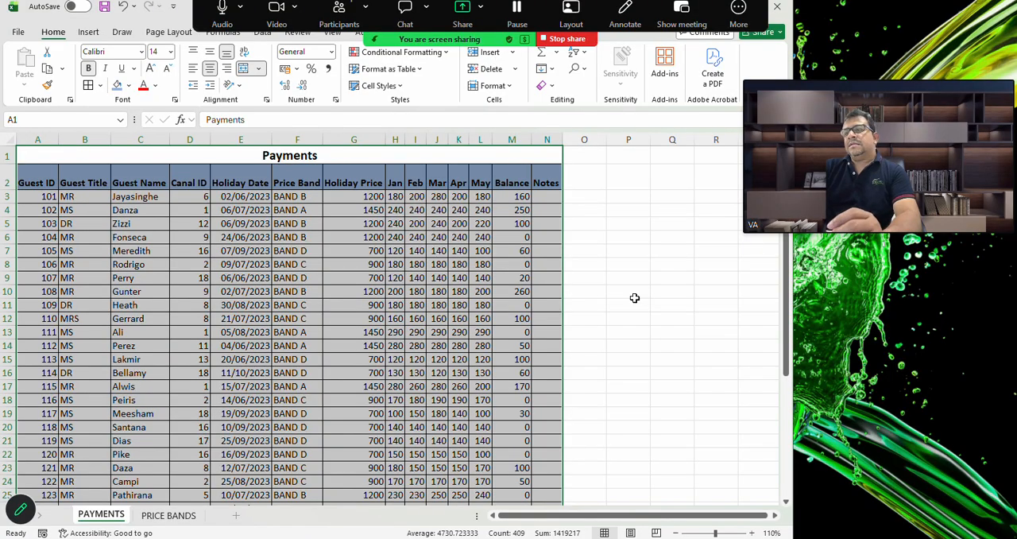
scroll(634, 298, down, 5)
scroll(634, 298, up, 3)
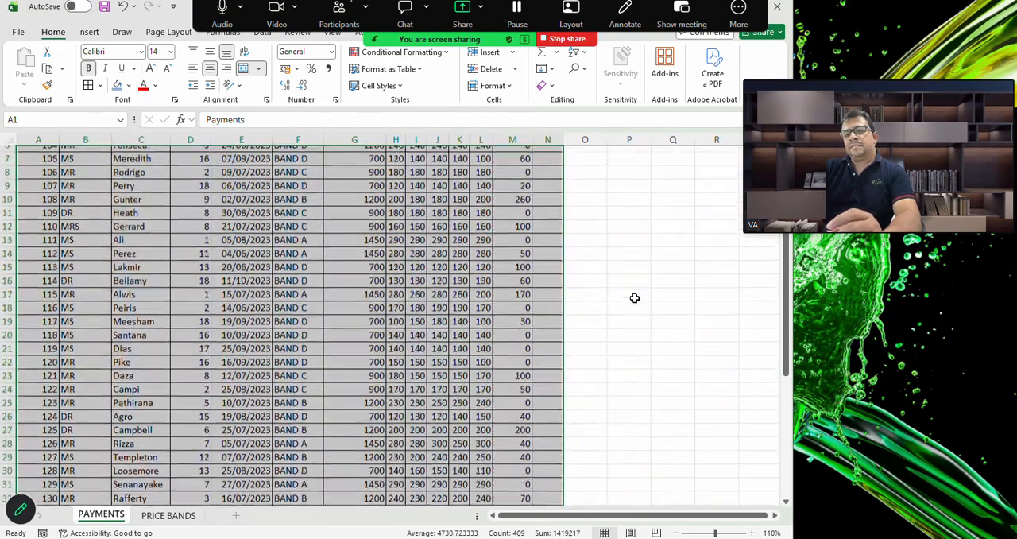
scroll(634, 298, up, 3)
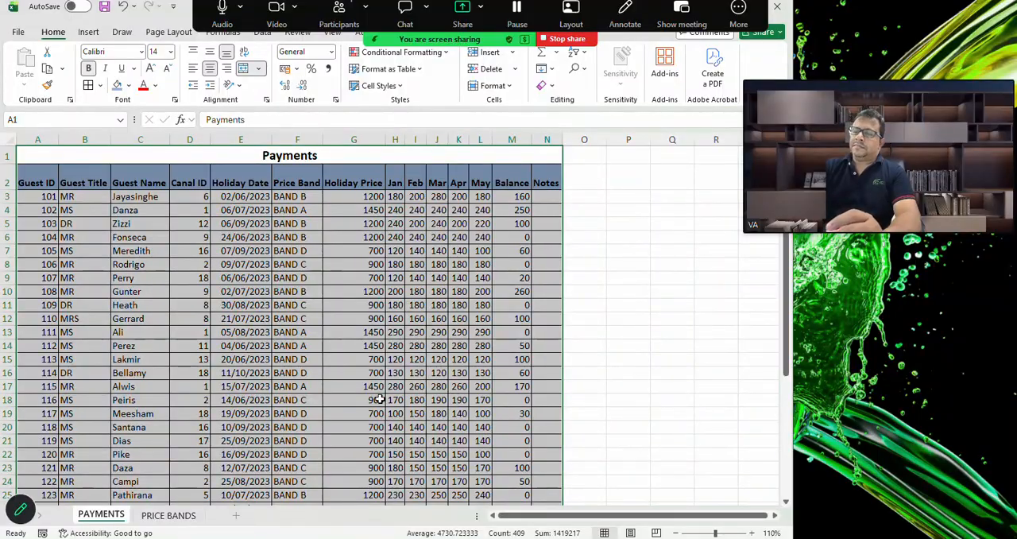
Switch to the JUNE 2023 P2 PDF and read the Task B1b and B1c instructions, including the Notes column requirement
mouse_move(600, 537)
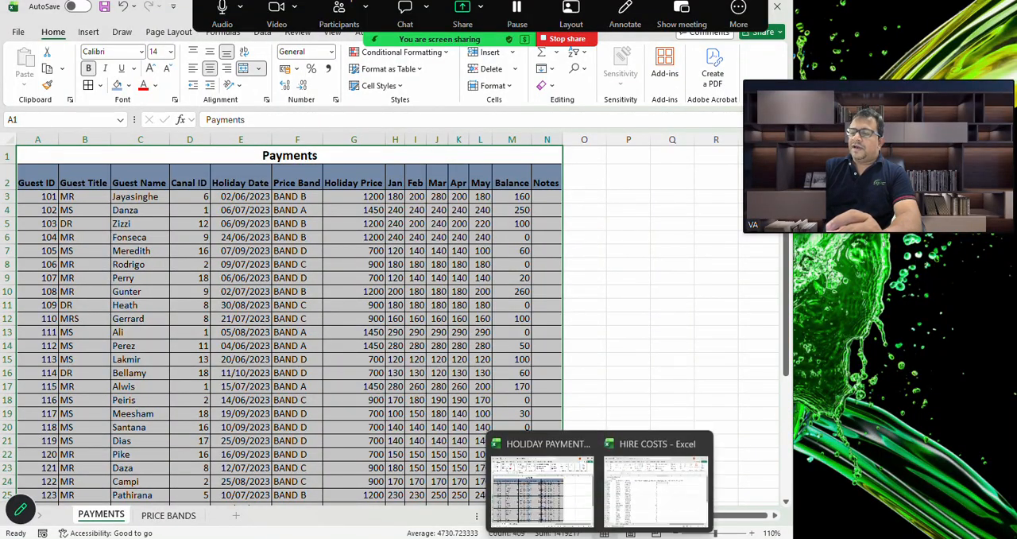
mouse_move(645, 537)
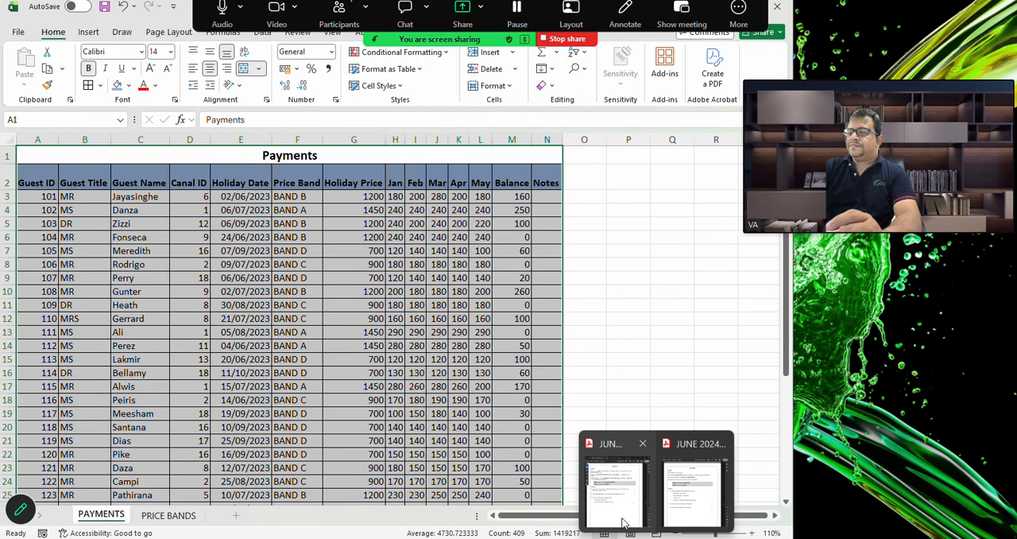
click(616, 493)
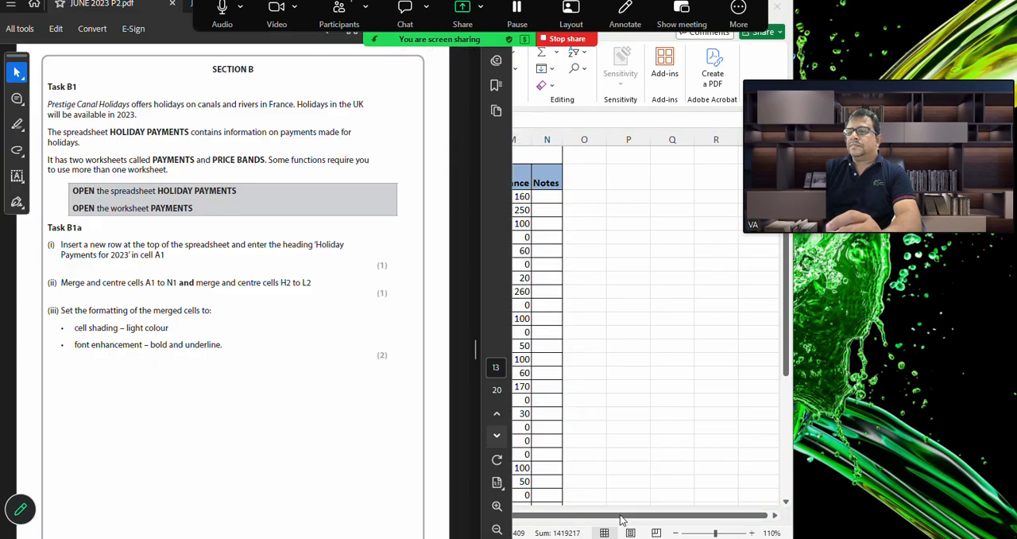
scroll(230, 390, down, 10)
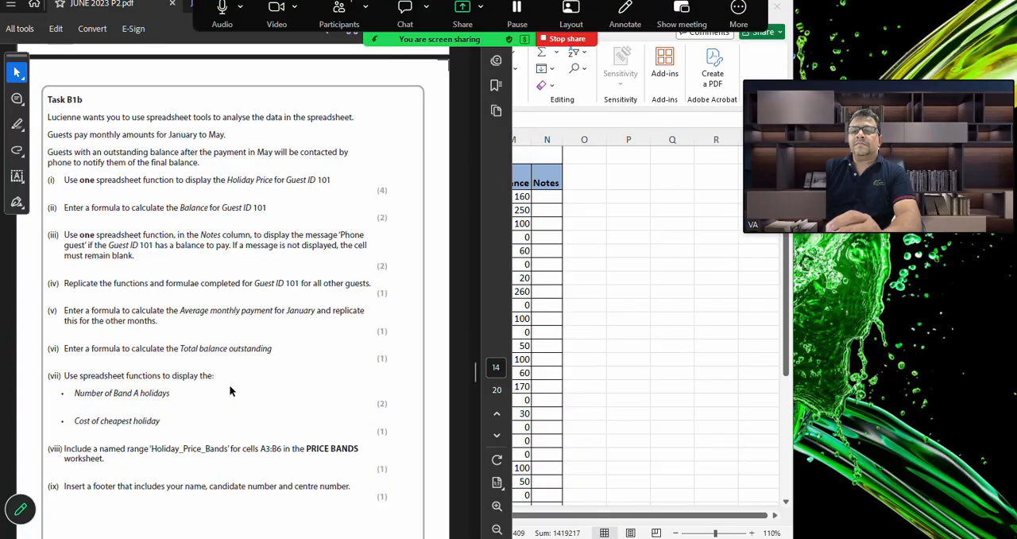
scroll(231, 390, down, 8)
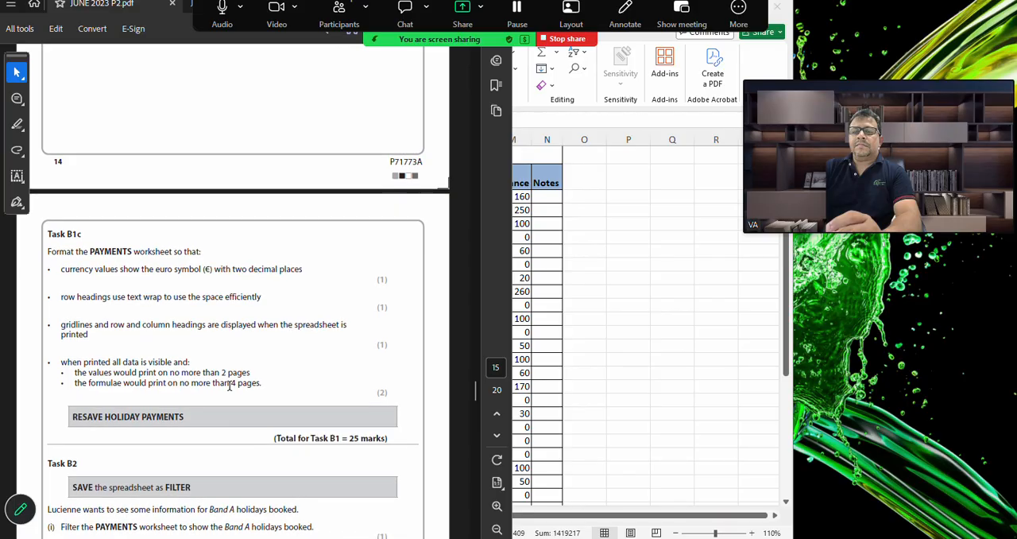
scroll(230, 387, up, 6)
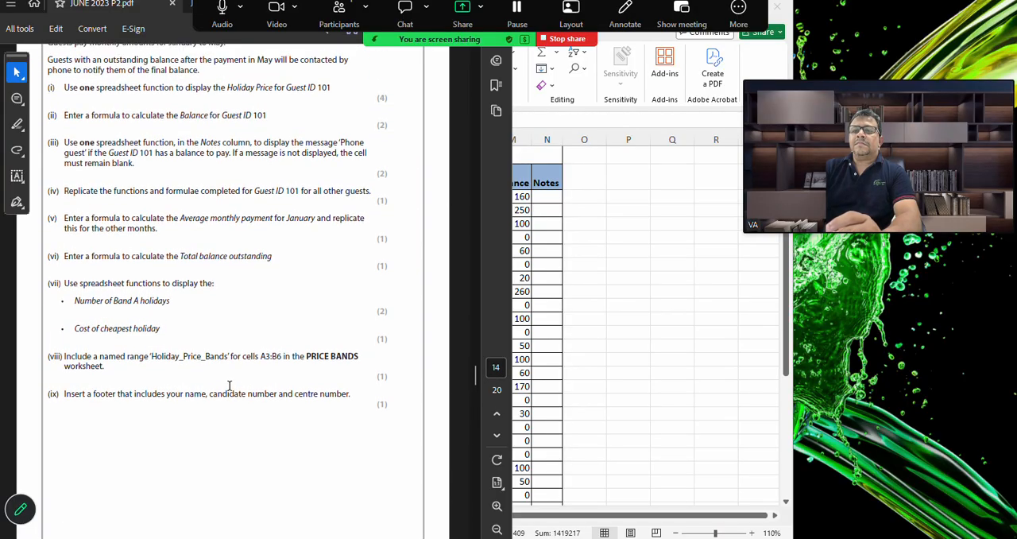
scroll(230, 386, up, 1)
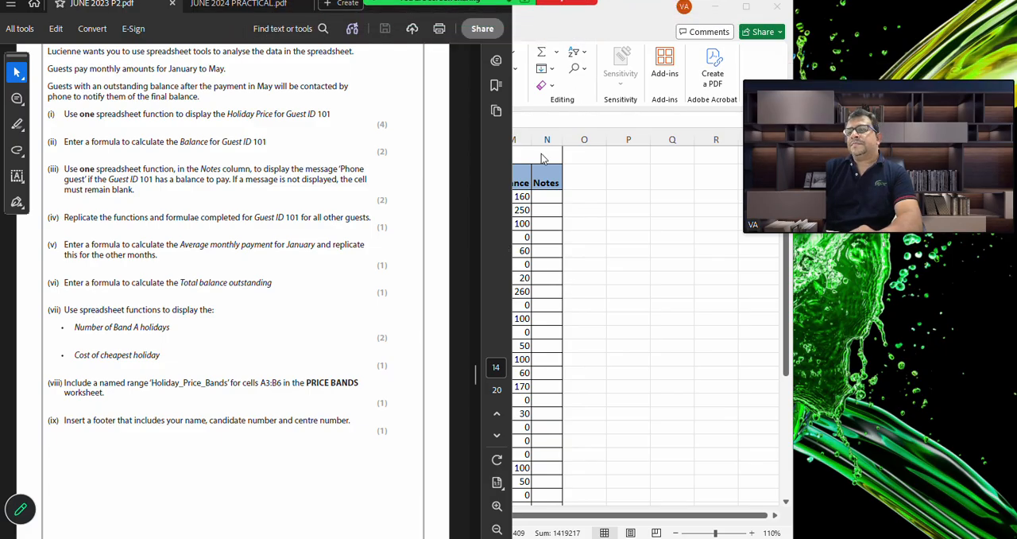
Switch back to the HOLIDAY PAYMENTS workbook and start an IF function in N3 with the logical test M3>=0
click(633, 234)
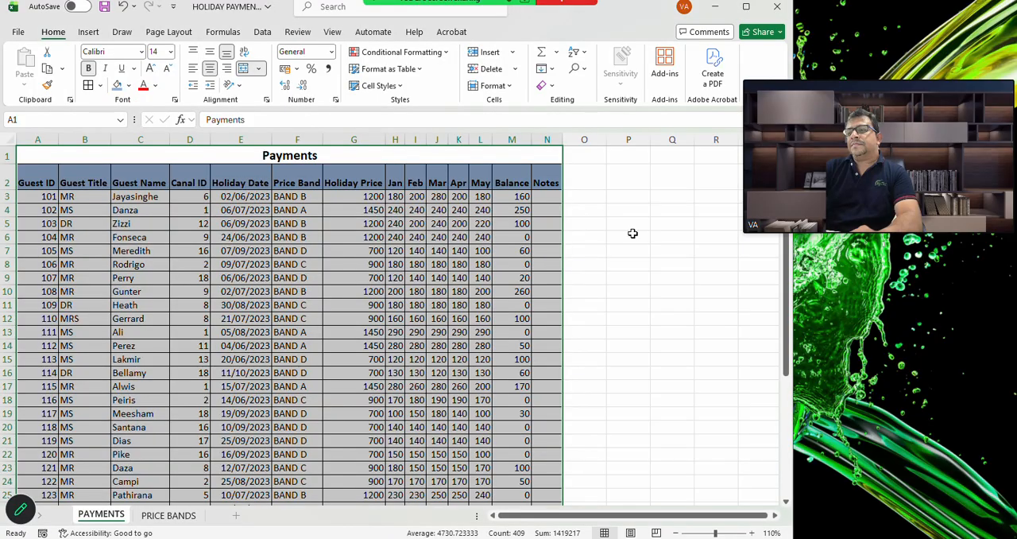
click(543, 196)
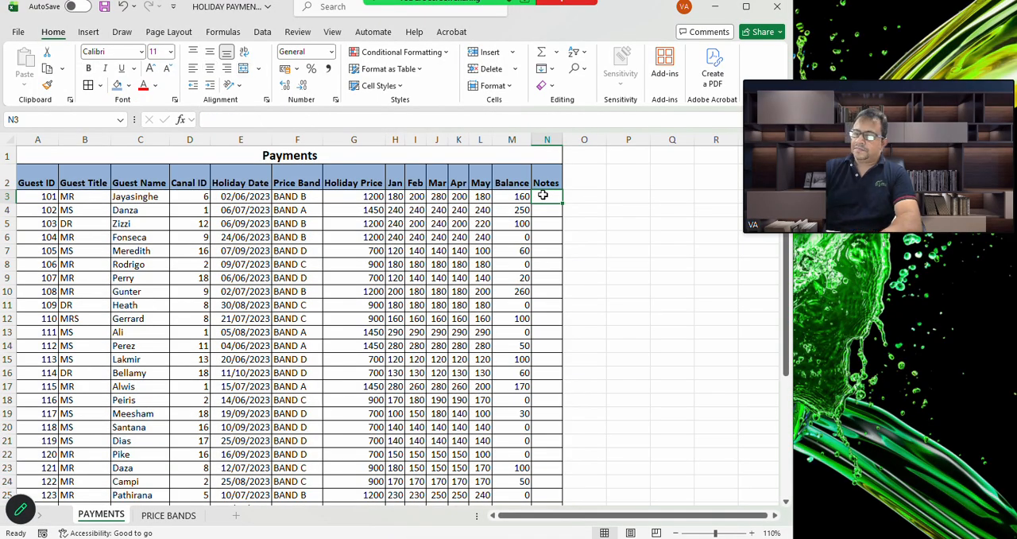
text(=)
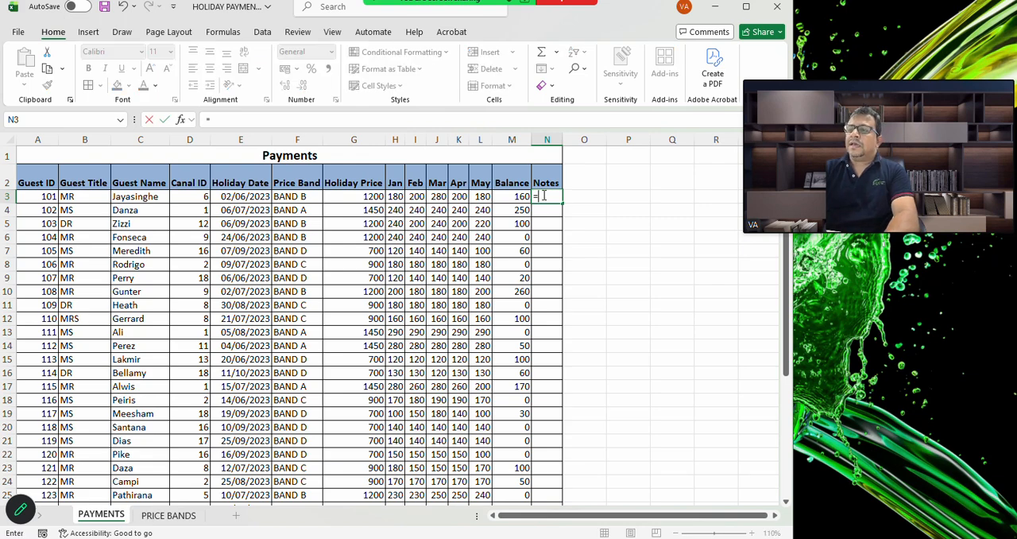
click(181, 122)
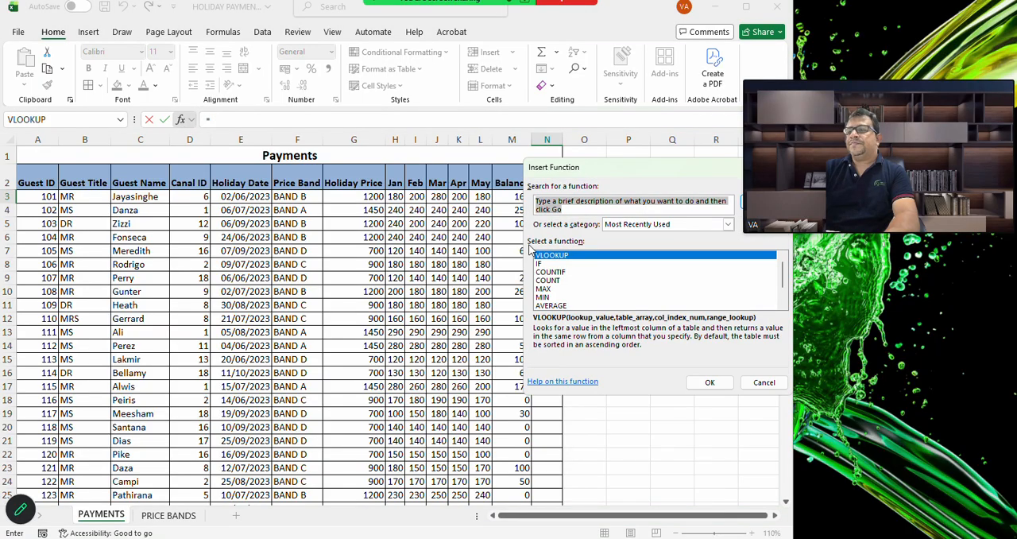
double_click(545, 263)
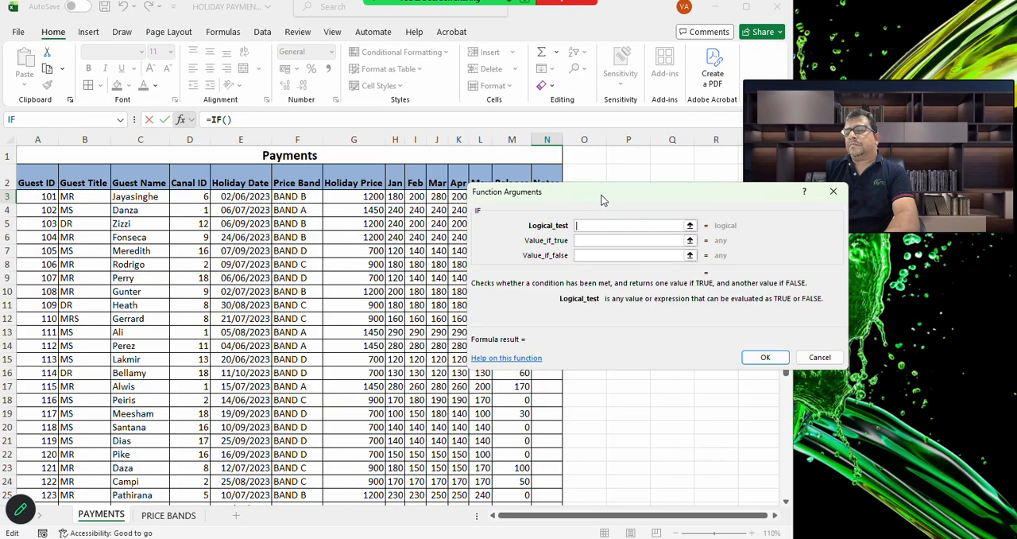
drag(601, 199, 413, 312)
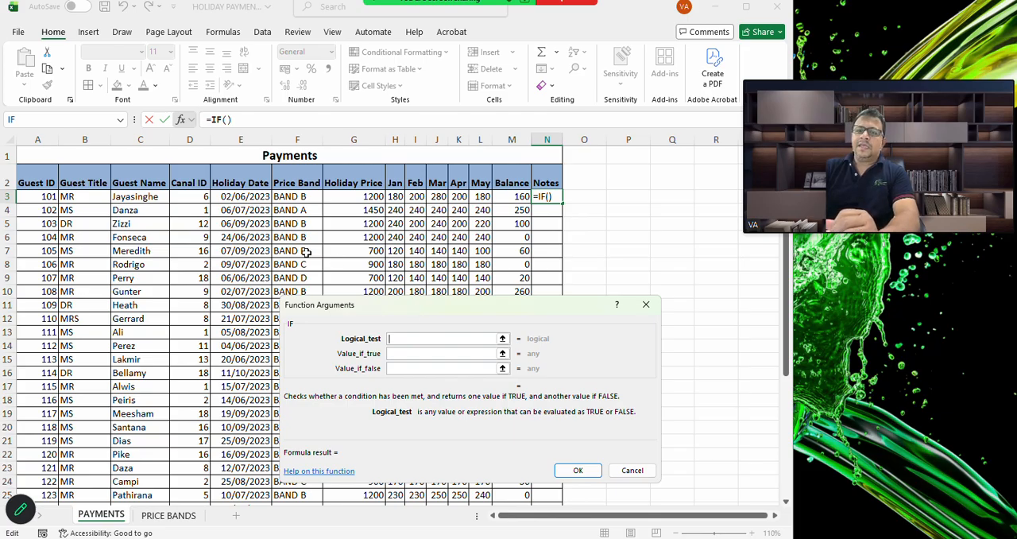
click(516, 196)
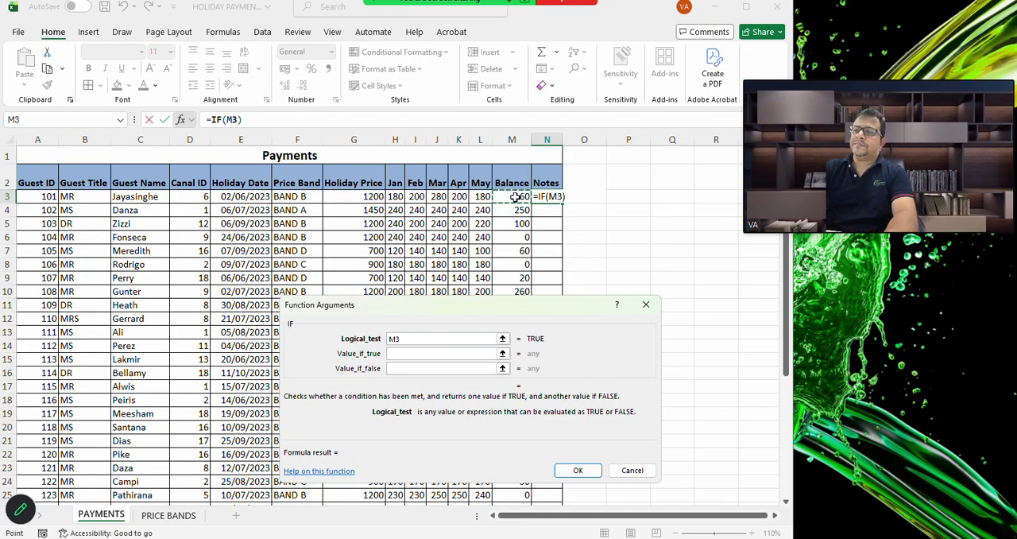
text(>)
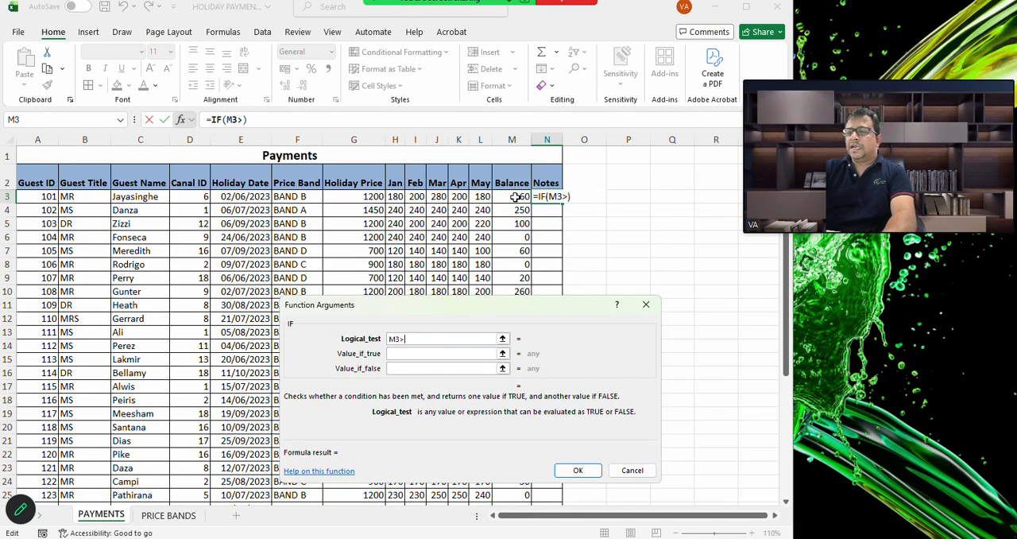
text(=)
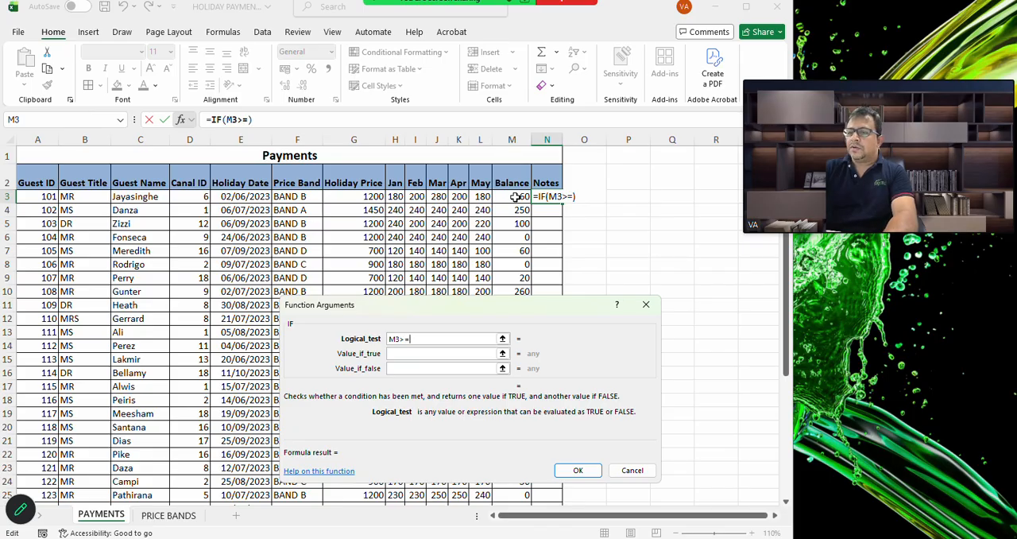
text(0)
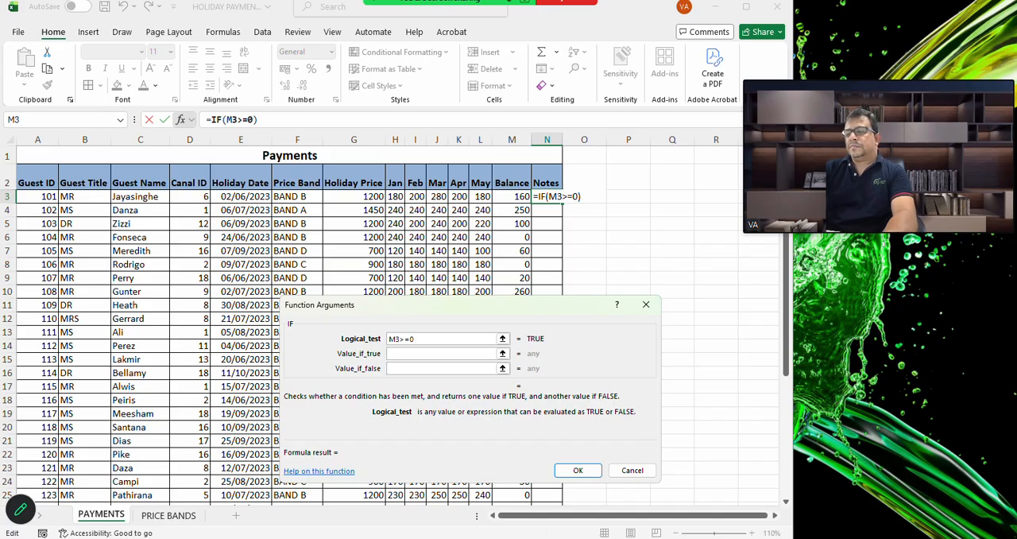
Check the Notes task in the JUNE 2023 P2 PDF, return to the workbook and set the IF function's Value_if_true to "Balance to pay"
mouse_move(657, 538)
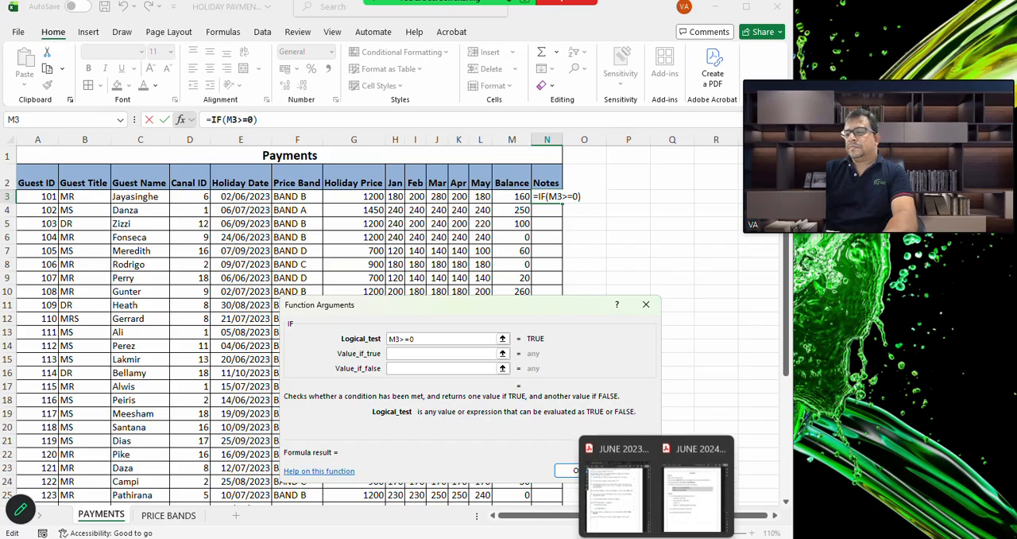
click(632, 520)
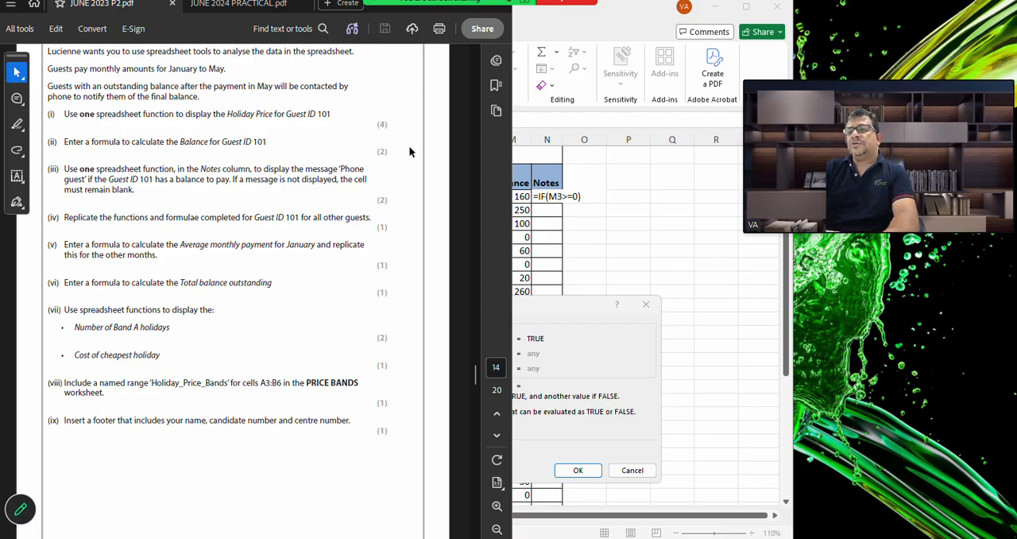
click(600, 242)
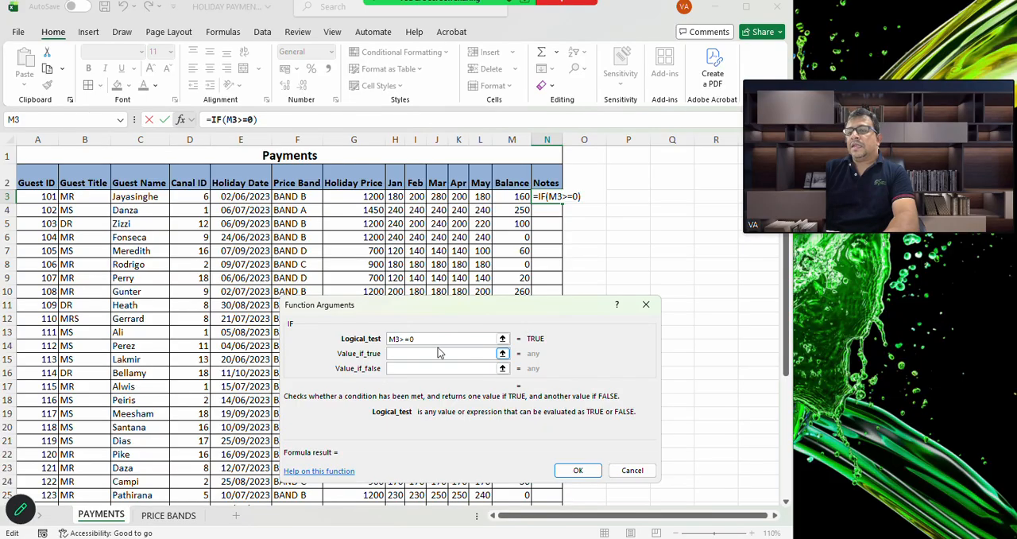
click(400, 353)
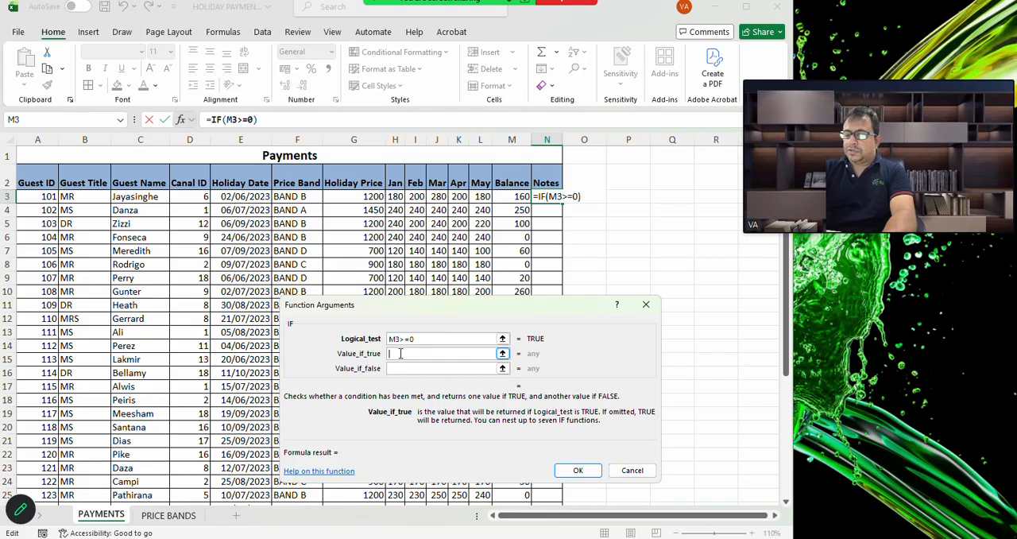
text(B)
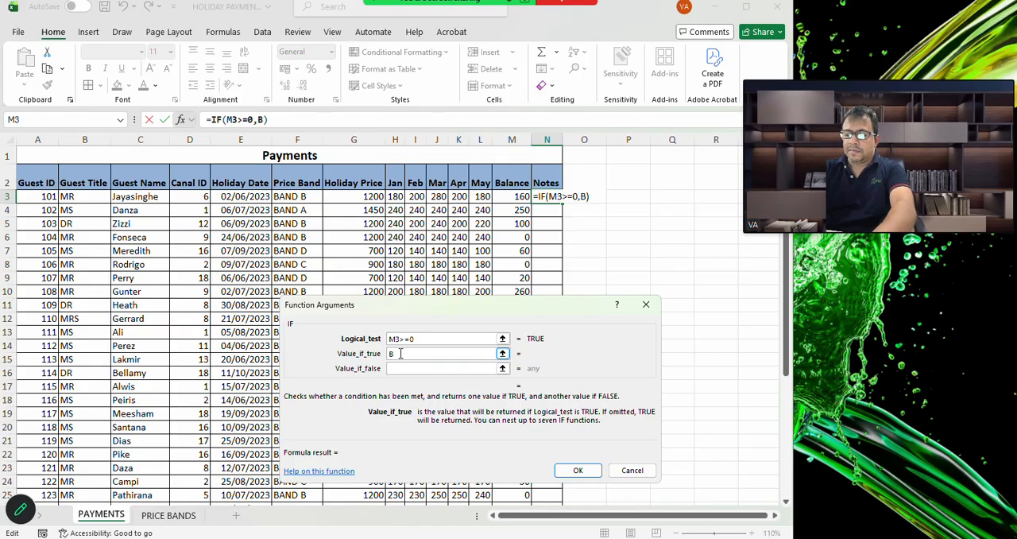
text(alance )
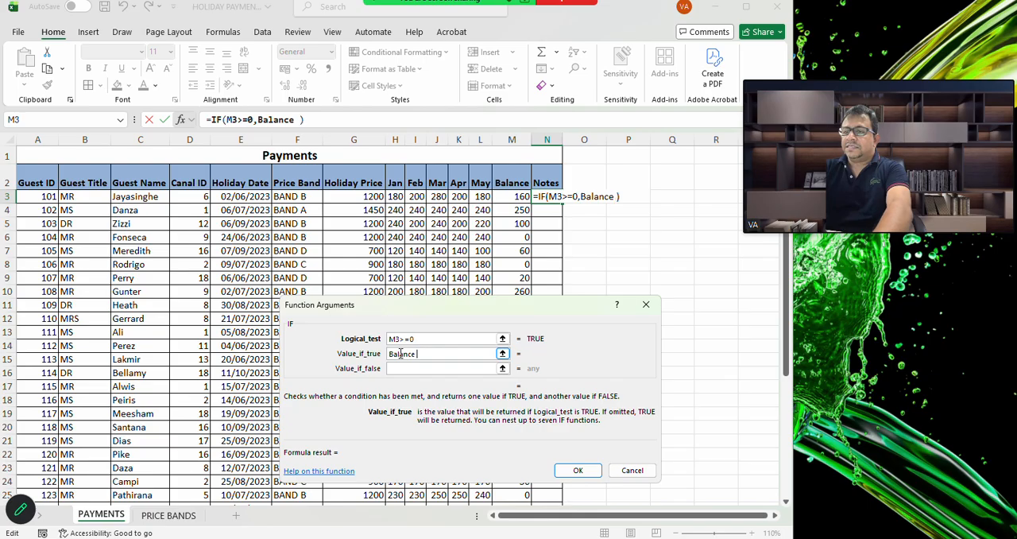
text(to )
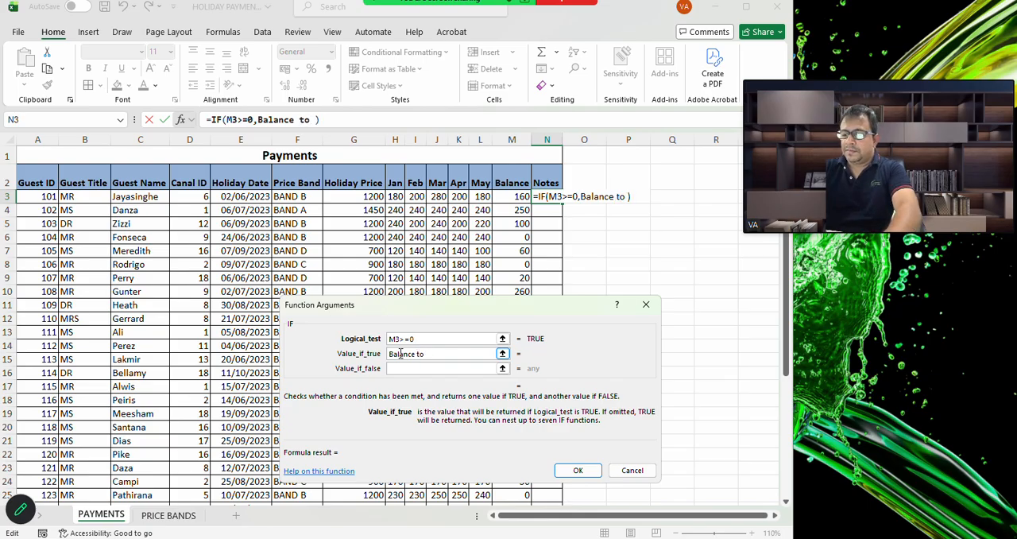
text(P)
key(BackSpace)
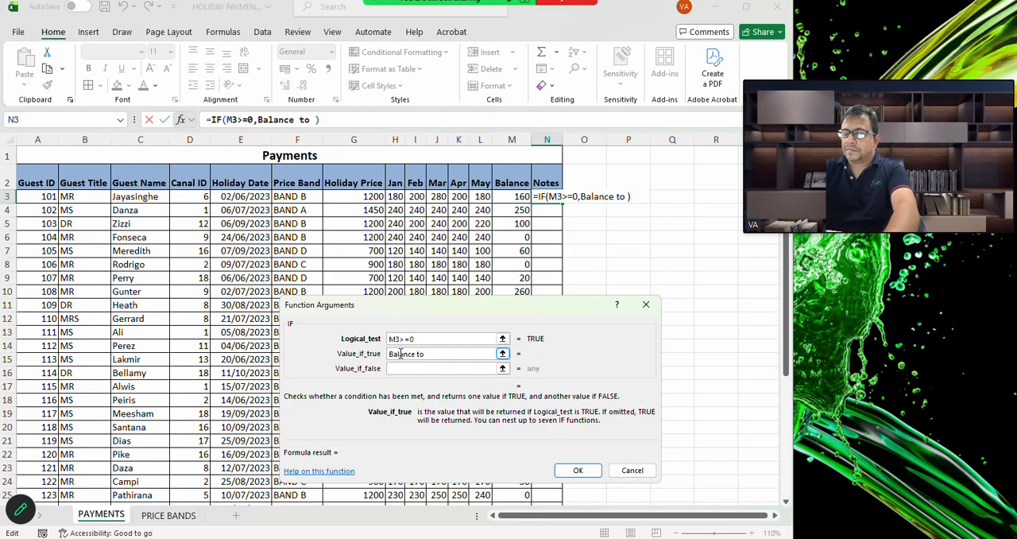
text(pay)
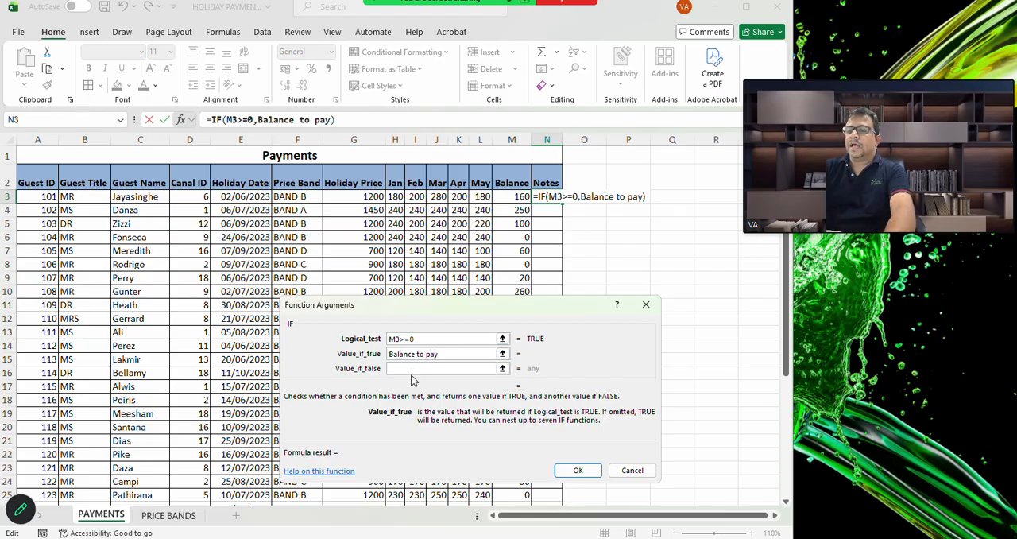
Set the IF function's Value_if_false to an empty string "" and enter the formula in N3
click(413, 369)
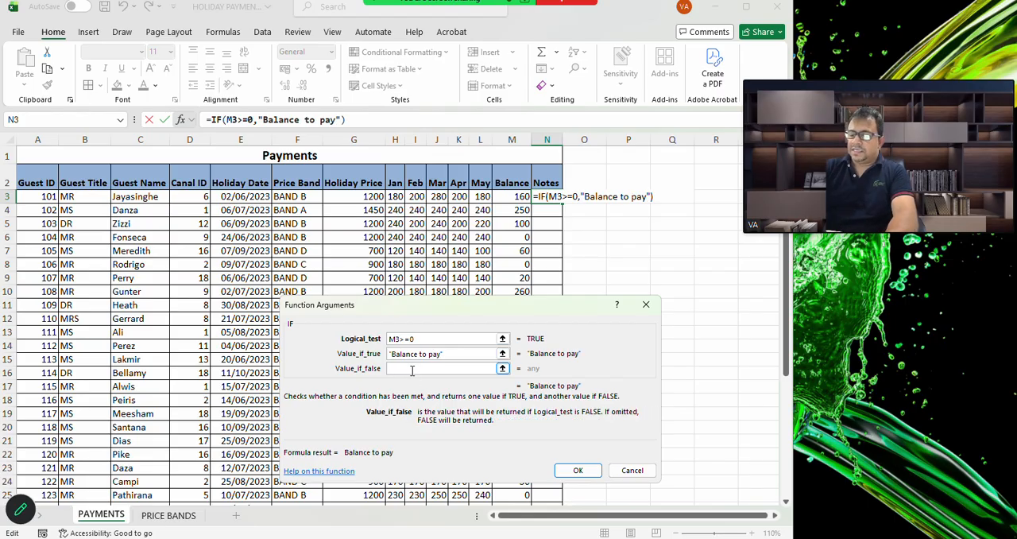
text("")
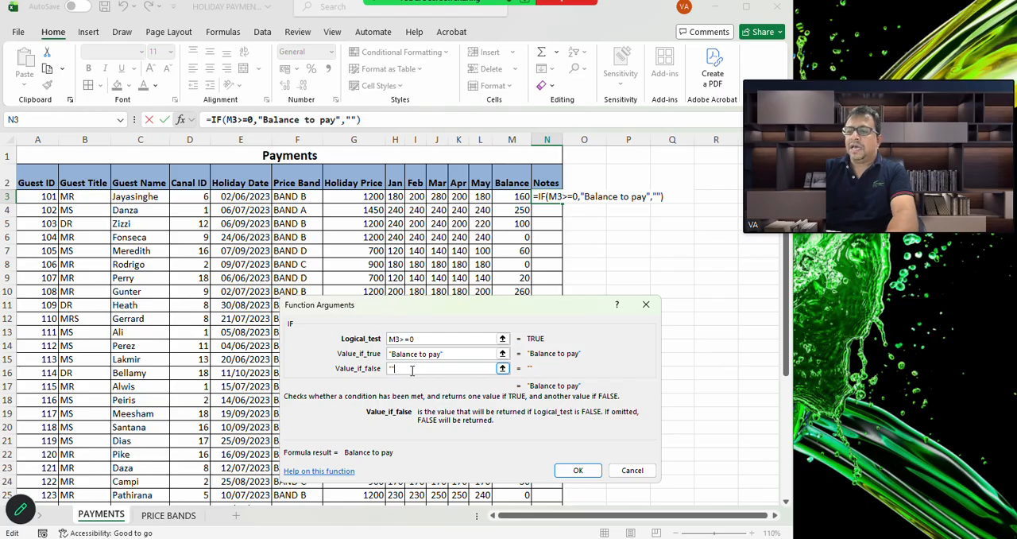
click(579, 471)
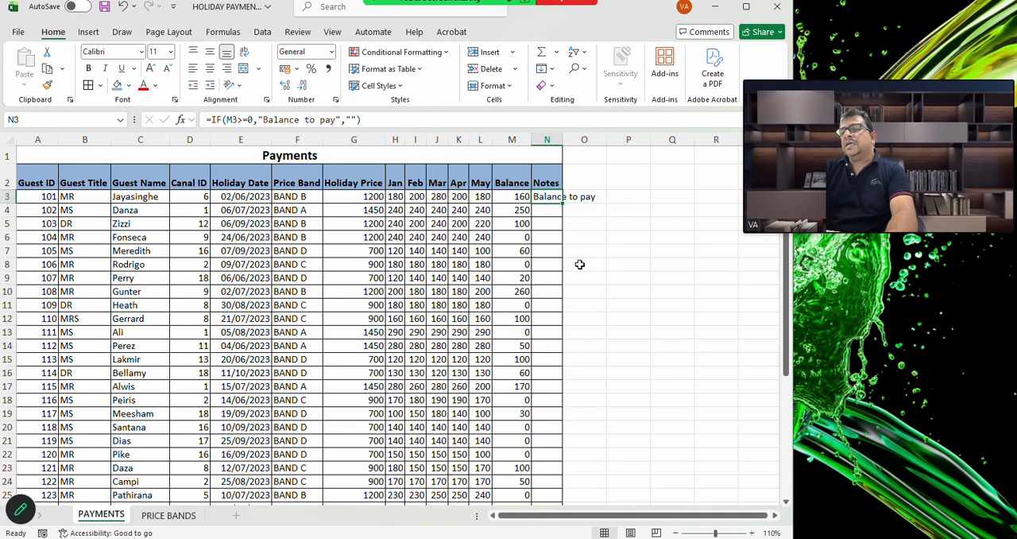
AutoFit the Notes column width and fill the IF formula from N3 down to N32
double_click(563, 139)
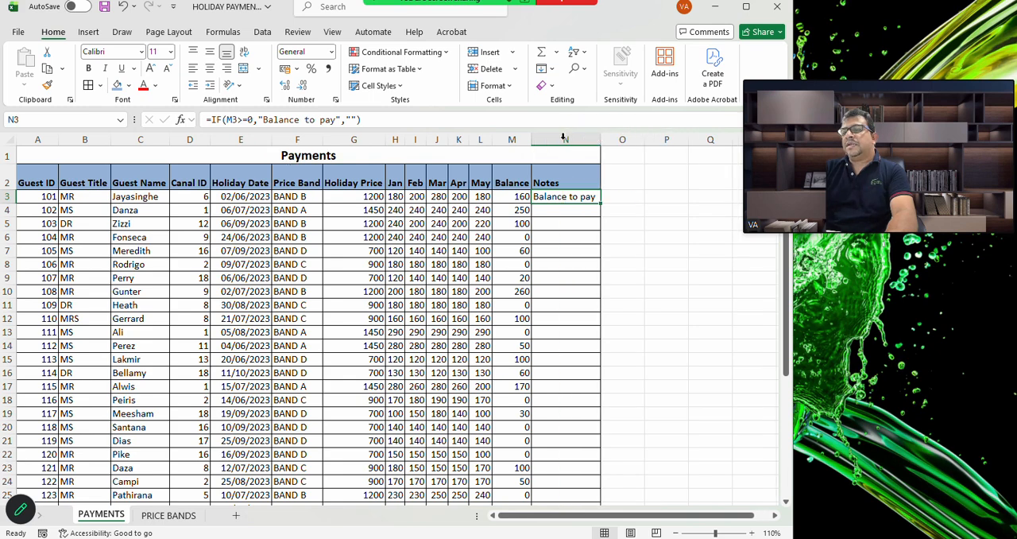
double_click(602, 203)
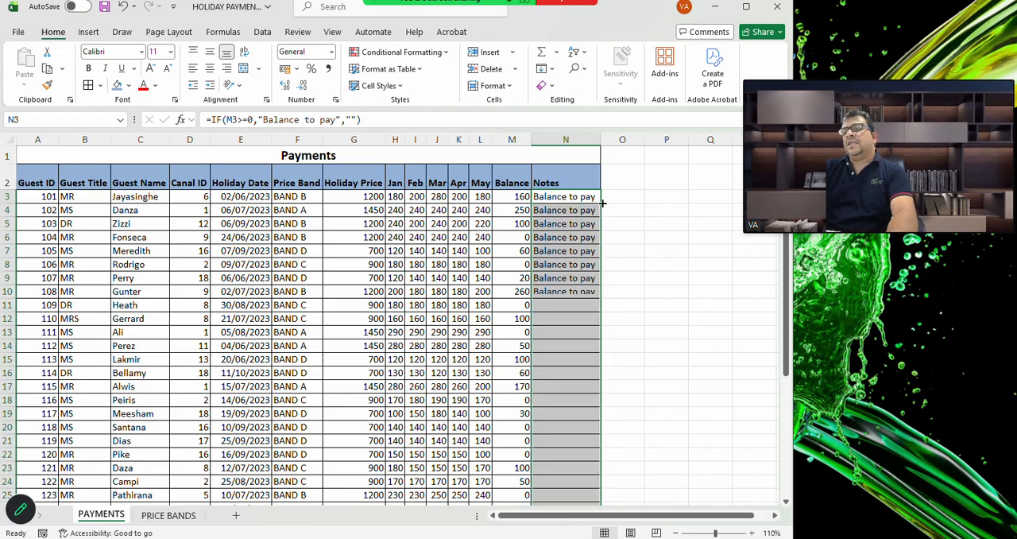
scroll(575, 329, down, 1)
scroll(575, 330, up, 1)
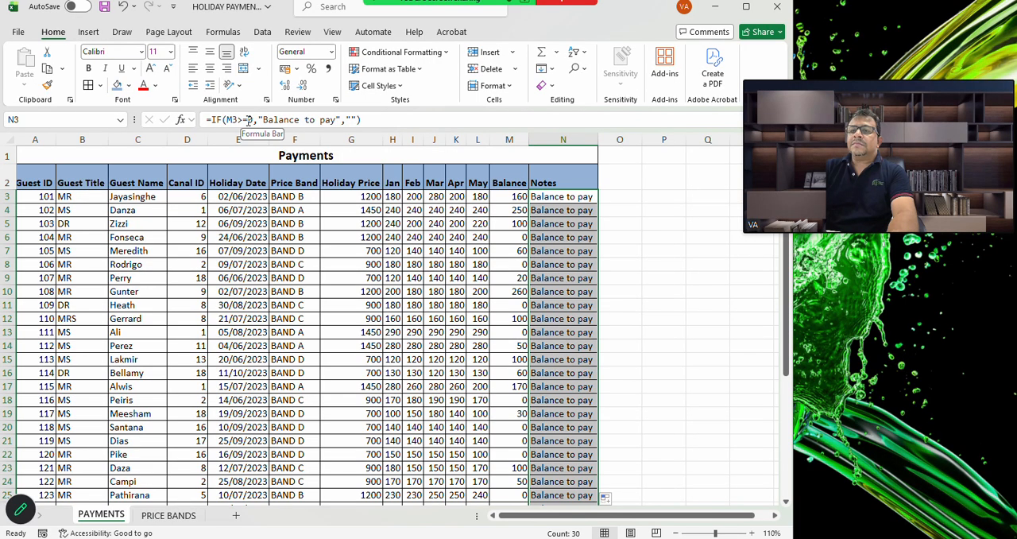
Correct the logical test of the IF function in N3 to M3>0
click(181, 122)
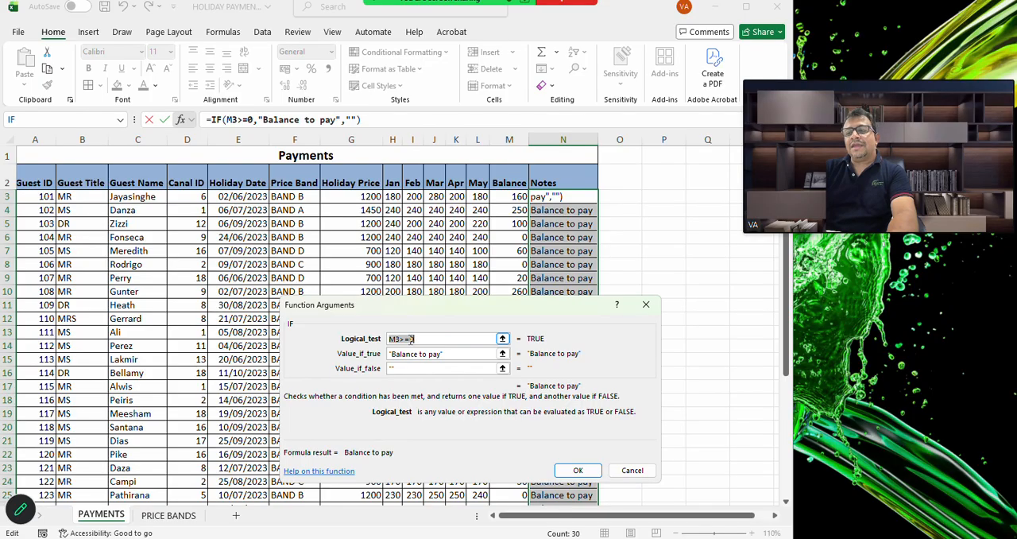
click(411, 339)
key(BackSpace)
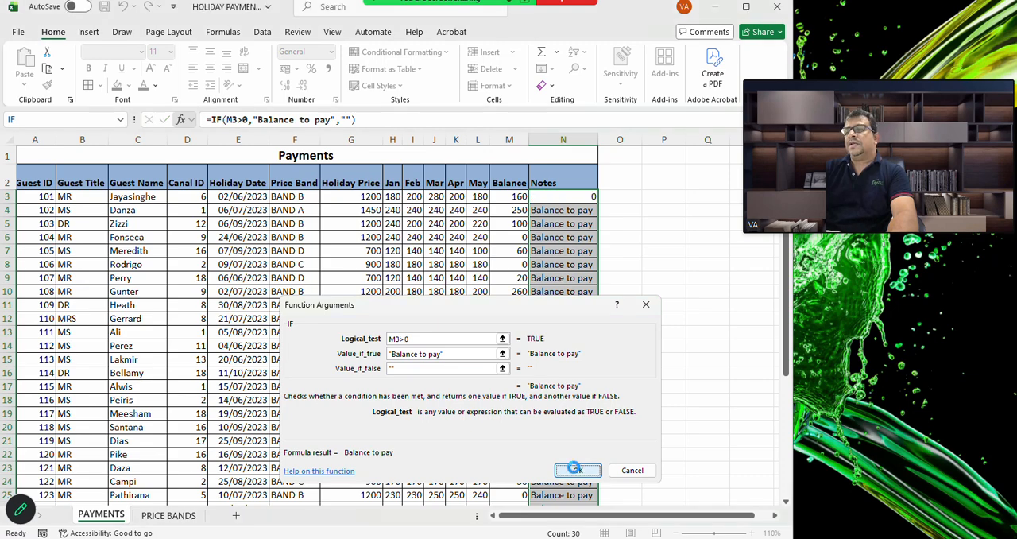
click(575, 469)
click(575, 196)
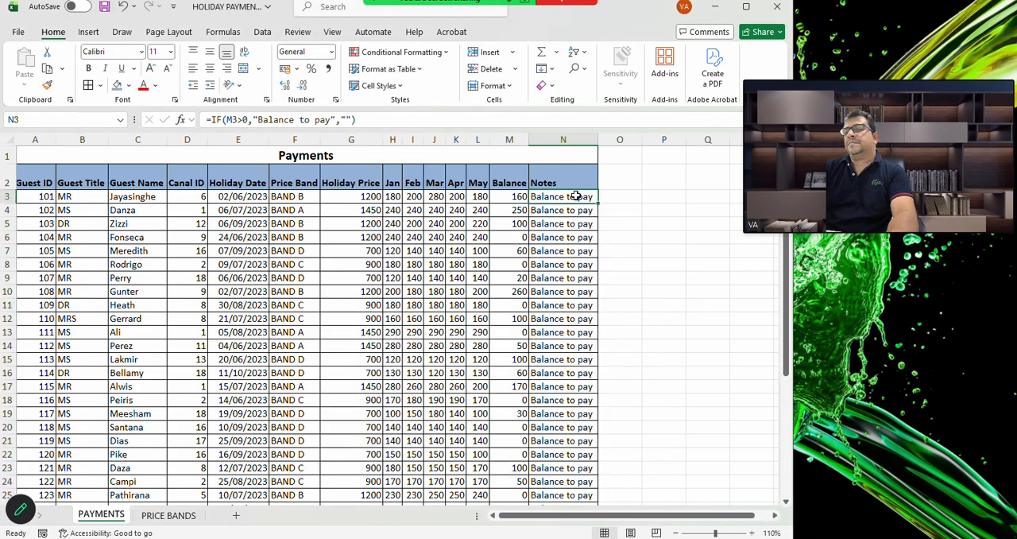
Fill the corrected IF formula from N3 down the Notes column to N32 and deselect the range
double_click(595, 204)
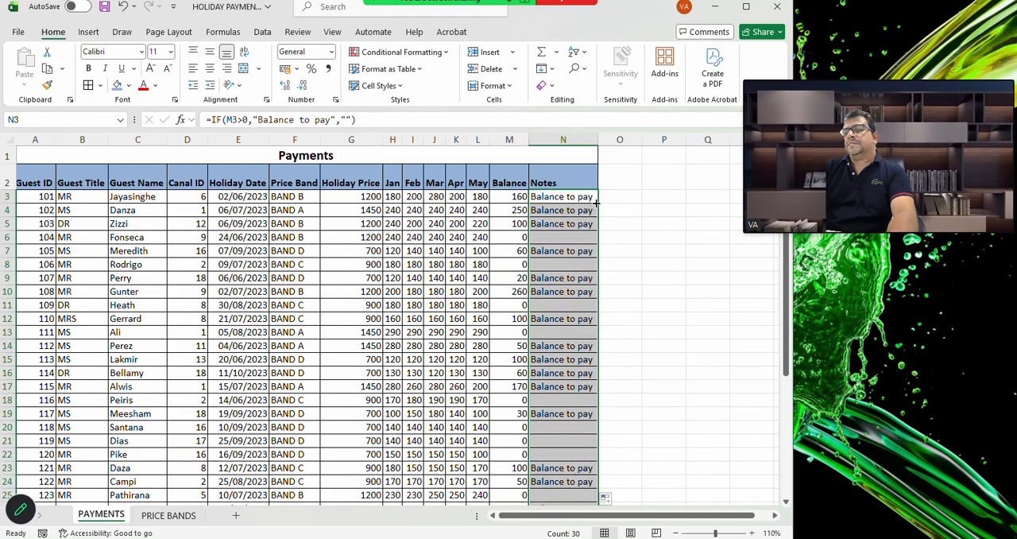
scroll(569, 348, down, 3)
scroll(569, 348, down, 1)
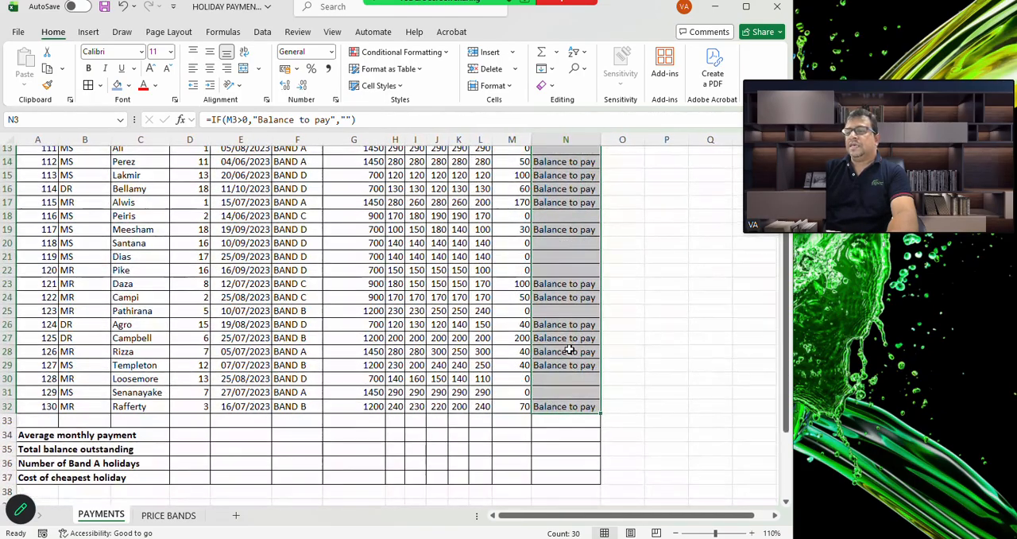
click(646, 379)
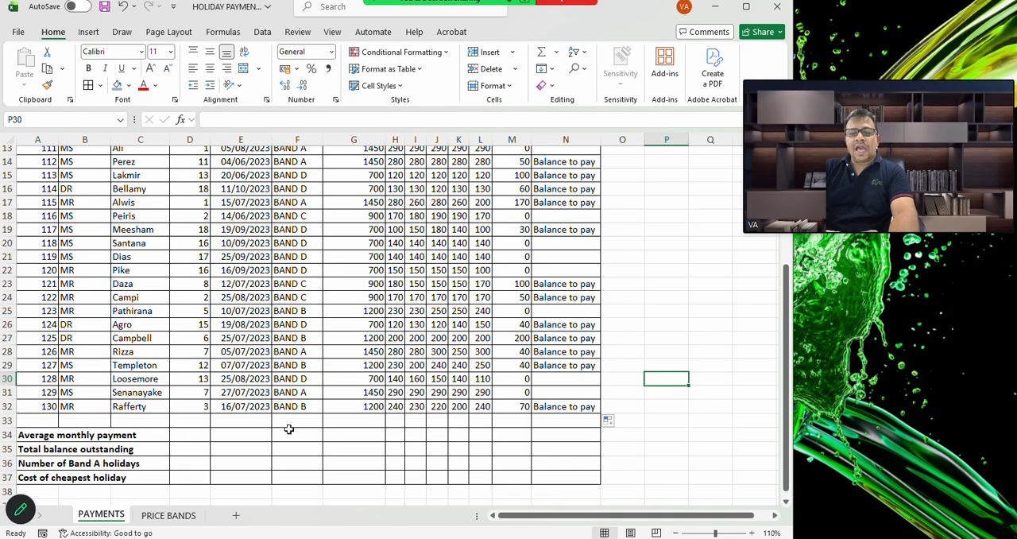
scroll(379, 412, up, 4)
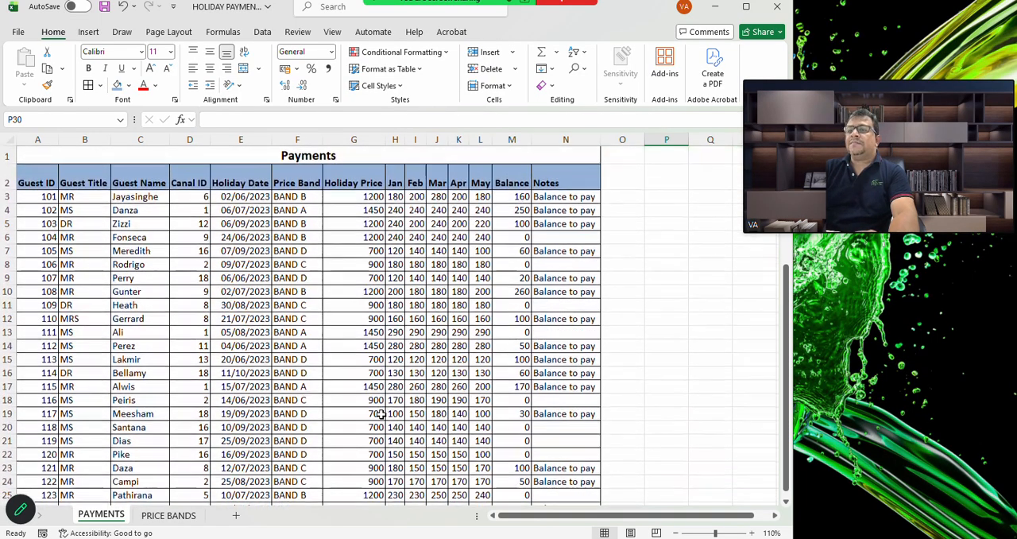
scroll(379, 413, down, 1)
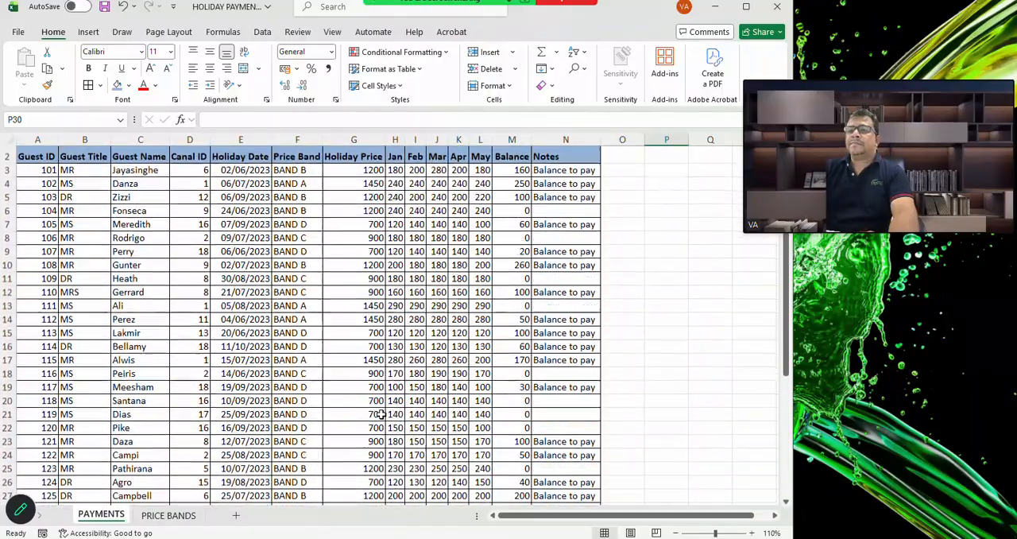
scroll(380, 413, up, 1)
scroll(380, 413, down, 1)
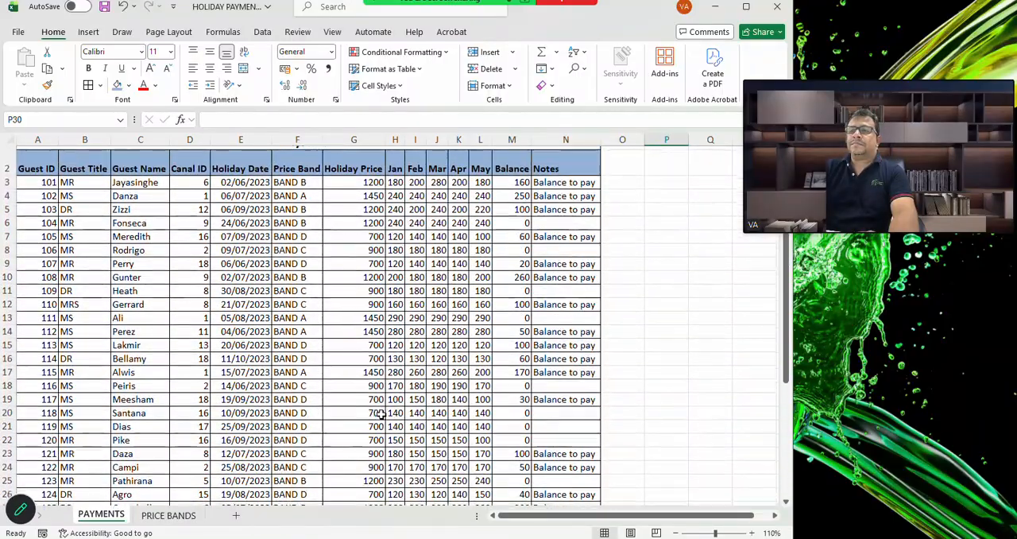
scroll(381, 414, down, 5)
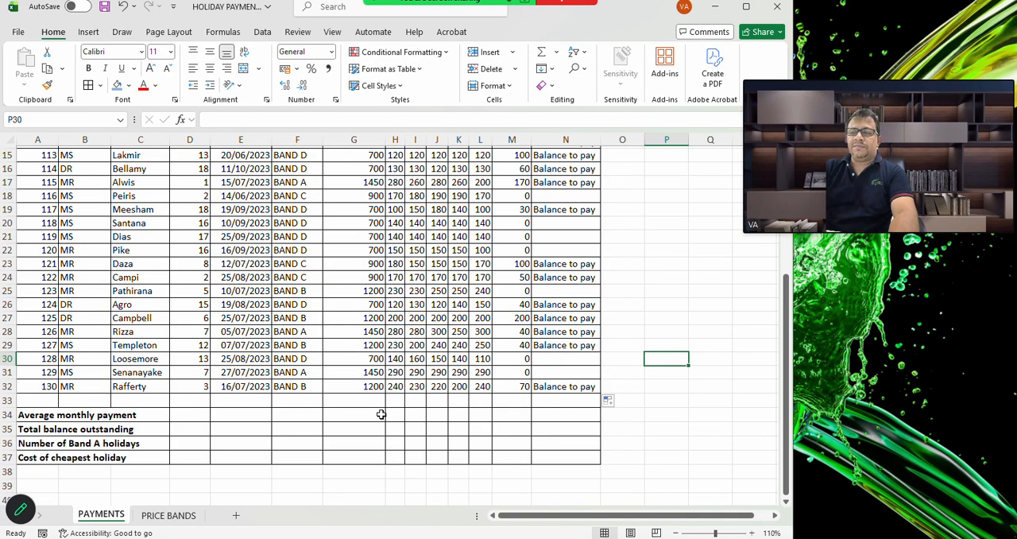
Look over the payments table, then switch to the exam paper JUNE 2023 P2.pdf in Acrobat and read the summary tasks before returning to Excel
scroll(533, 383, up, 5)
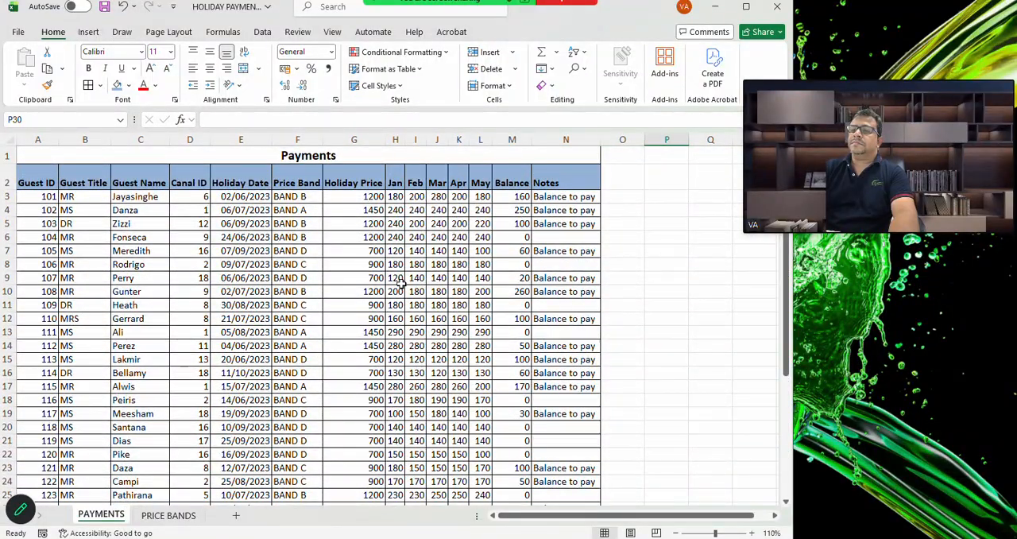
scroll(401, 283, down, 1)
scroll(401, 284, down, 1)
scroll(401, 284, up, 1)
scroll(402, 283, down, 1)
scroll(401, 284, right, 1)
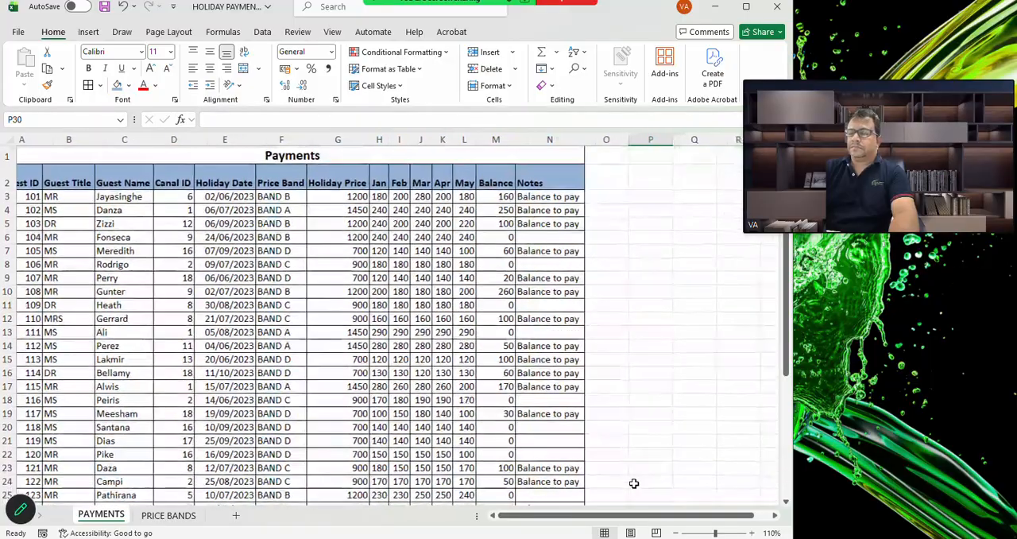
mouse_move(655, 537)
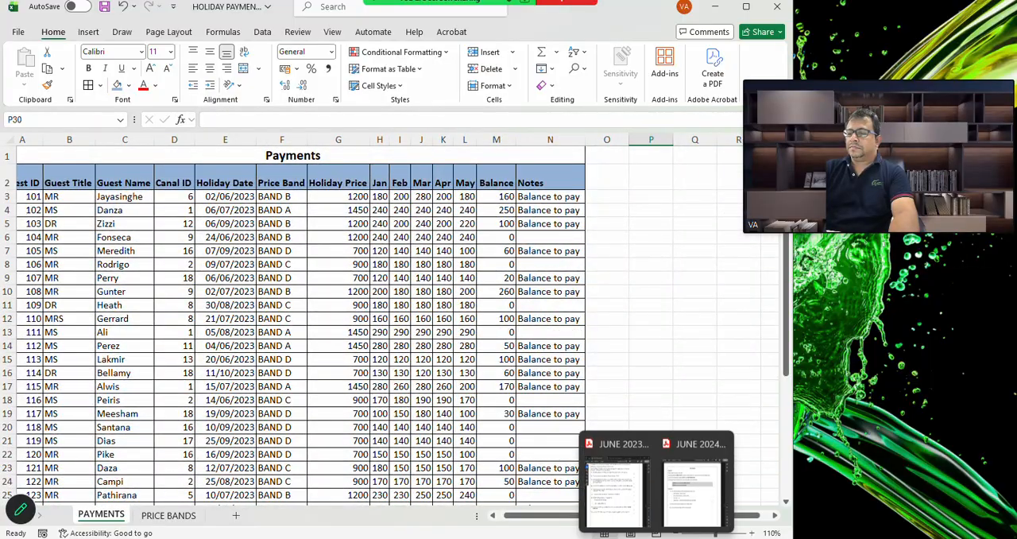
click(617, 498)
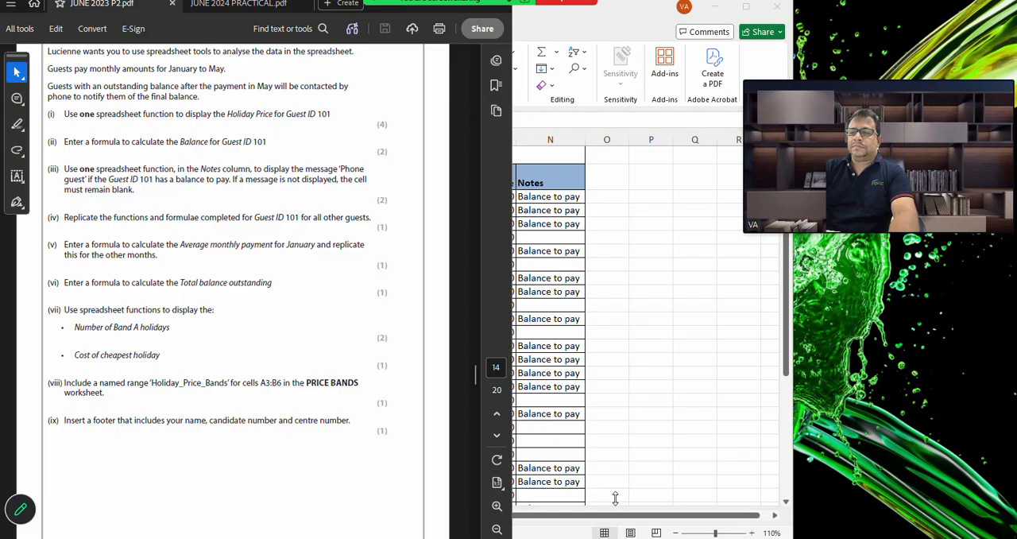
scroll(322, 339, down, 1)
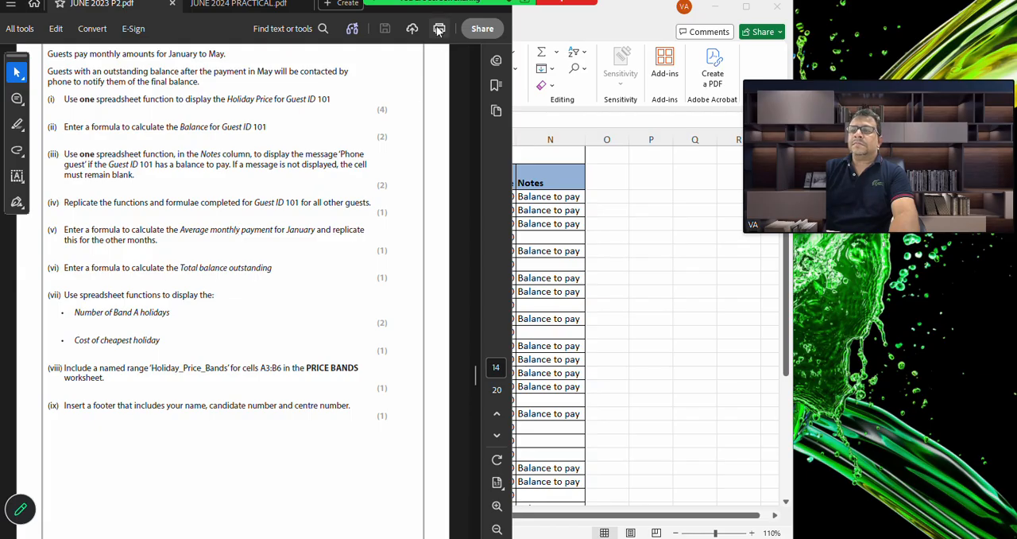
key(alt+Tab)
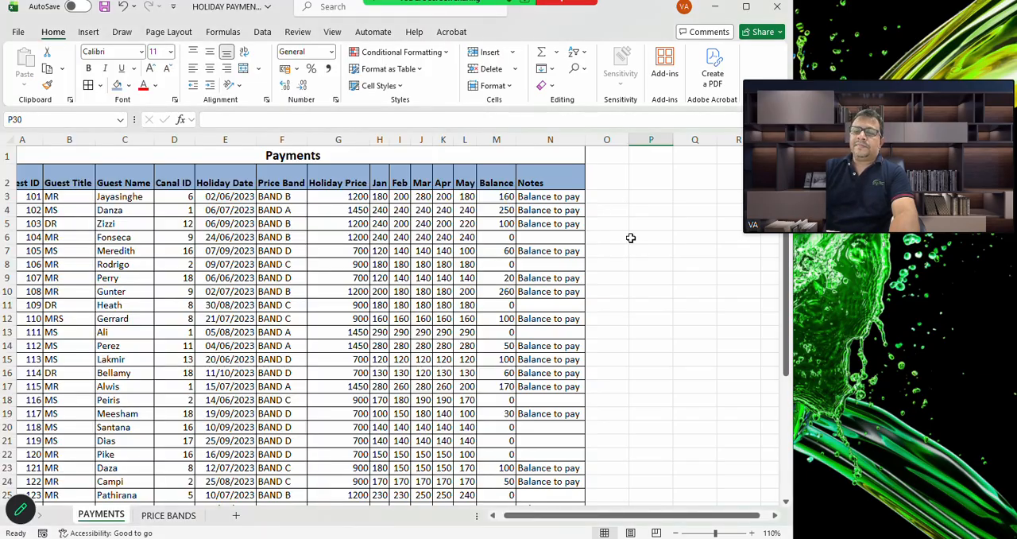
Calculate the January average monthly payment in H34 with the AVERAGE function over H3:H32
scroll(342, 432, down, 4)
scroll(342, 432, left, 2)
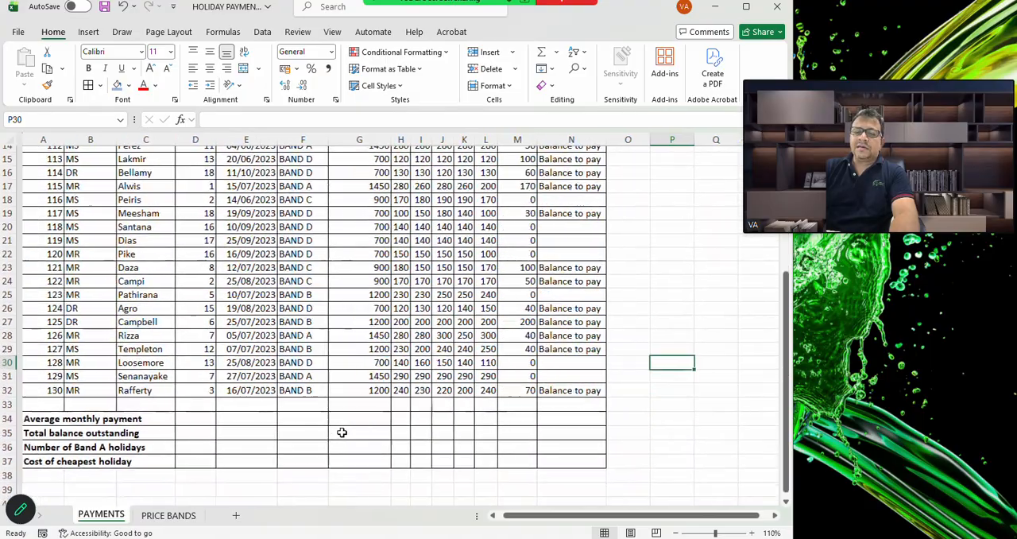
scroll(246, 332, up, 5)
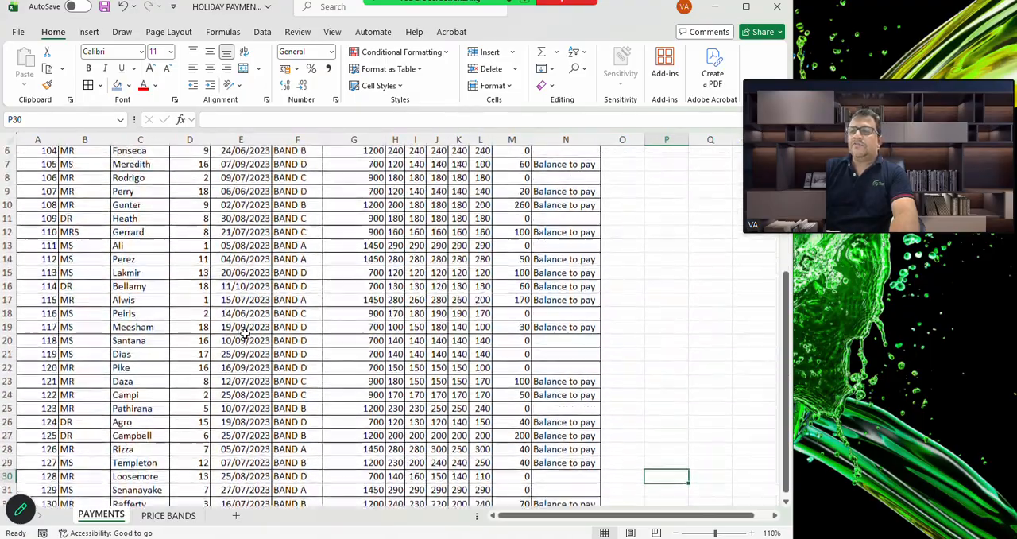
scroll(247, 333, down, 3)
scroll(246, 335, down, 1)
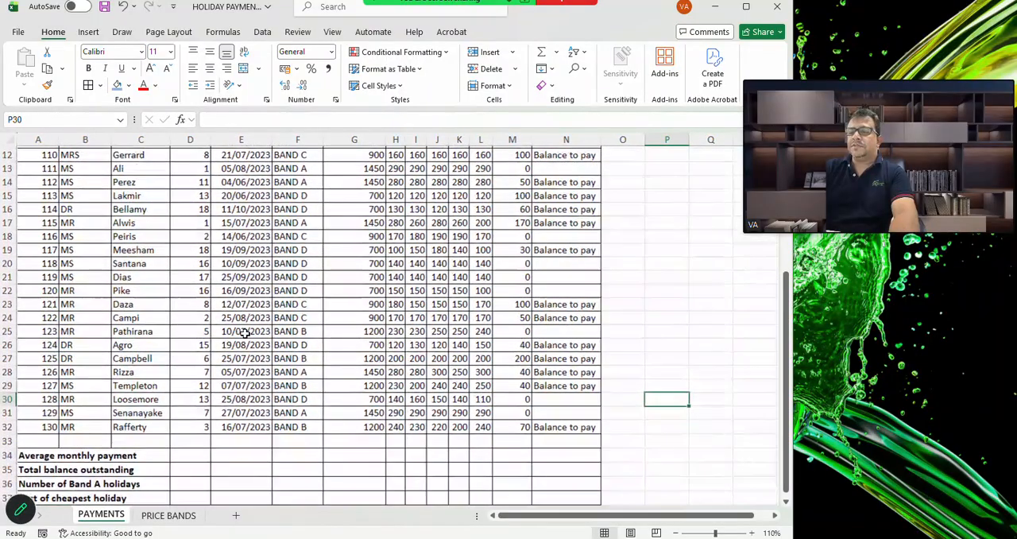
click(398, 456)
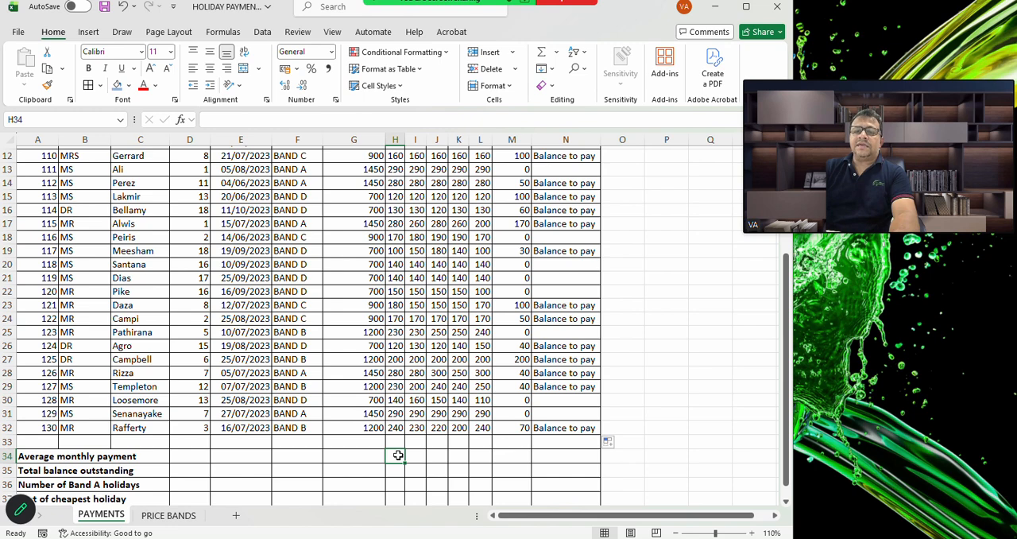
text(=)
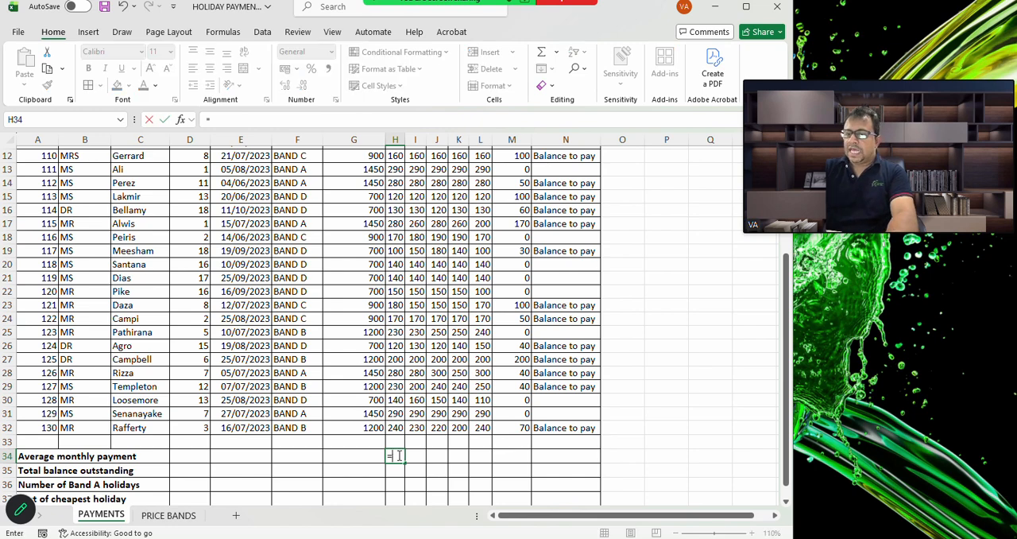
click(182, 119)
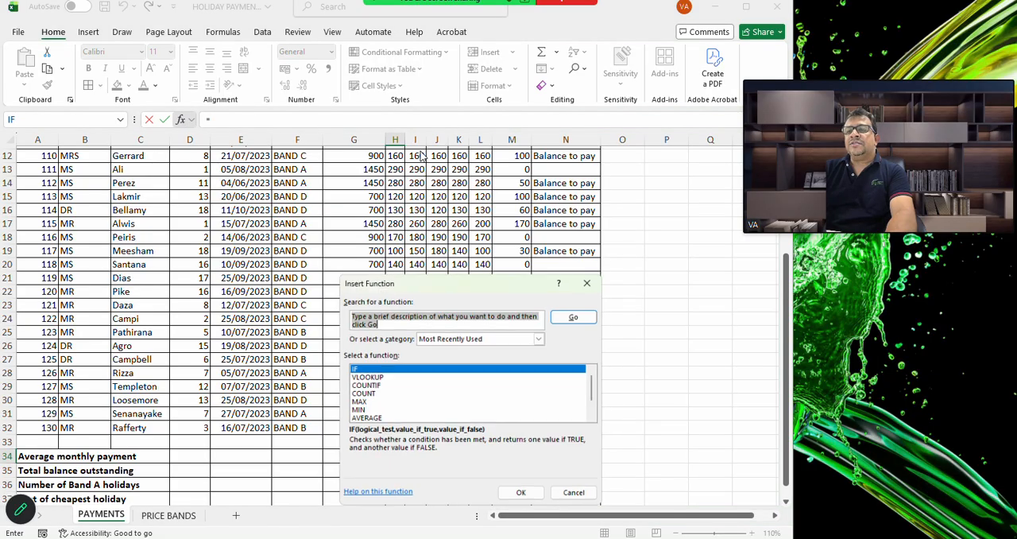
double_click(380, 420)
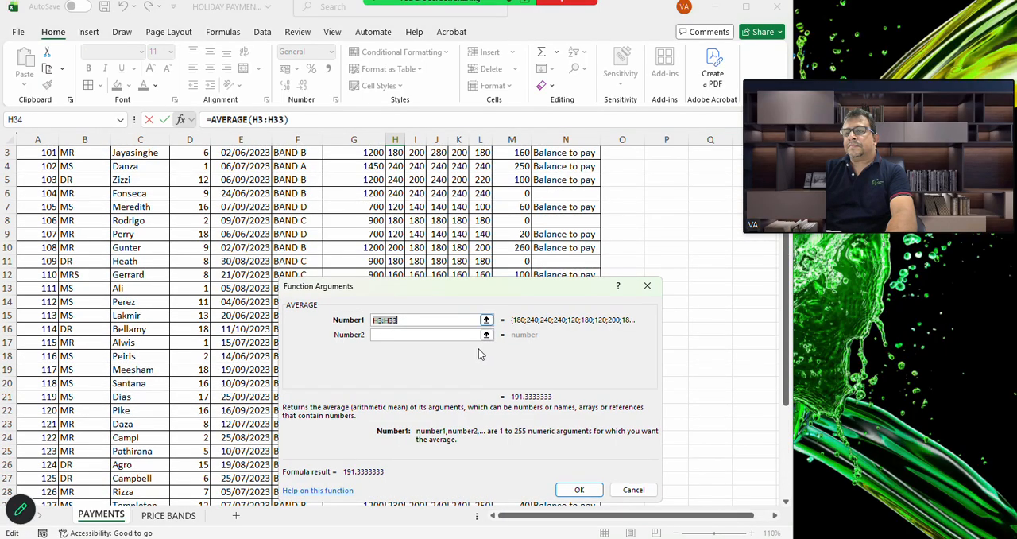
scroll(375, 208, up, 2)
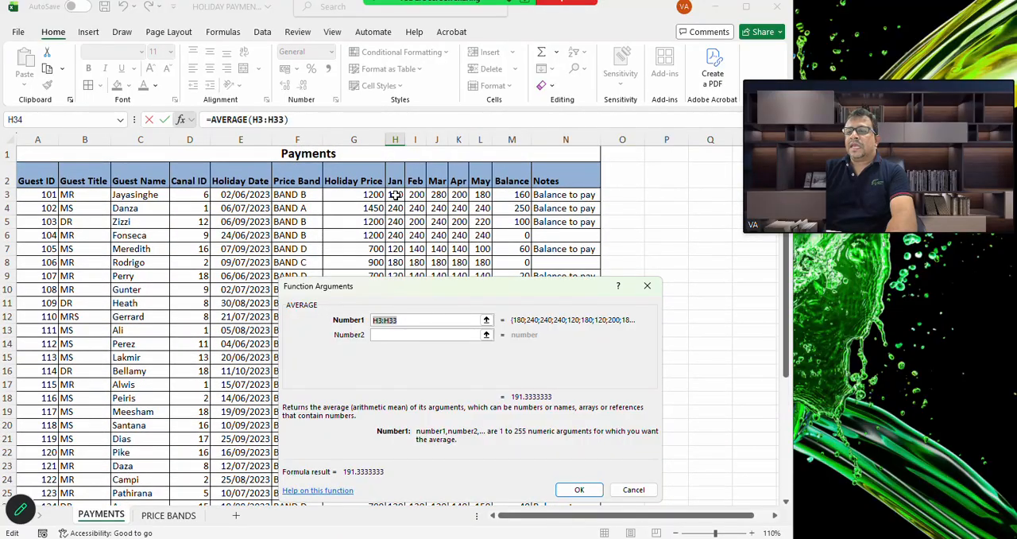
click(395, 195)
drag(395, 195, 398, 411)
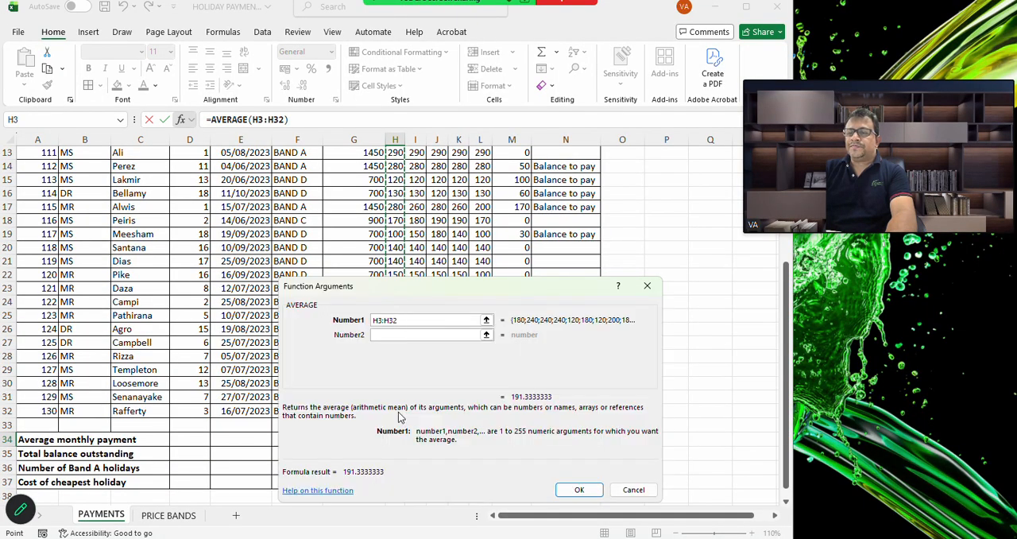
click(578, 488)
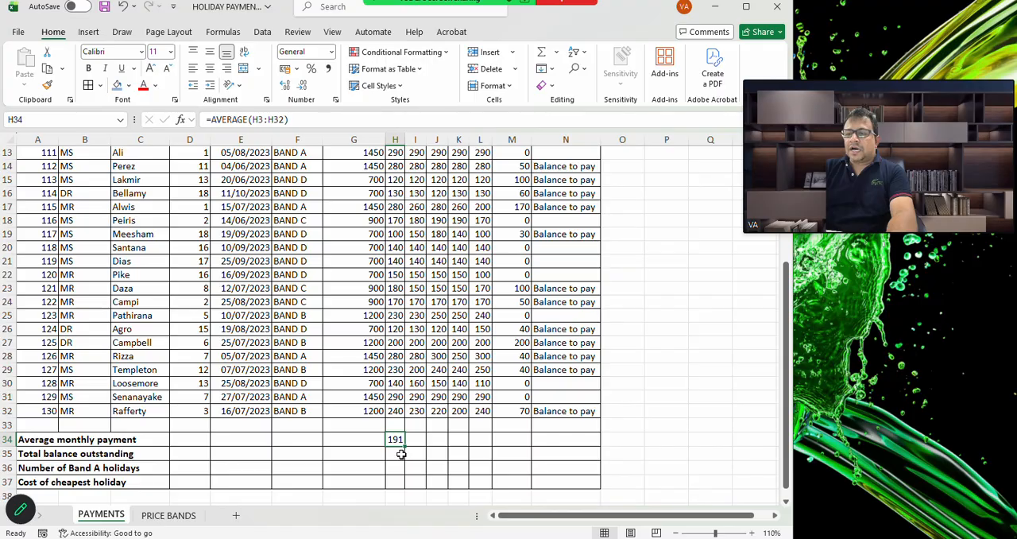
Calculate the total balance outstanding in M35 with the SUM function over M3:M32
scroll(354, 435, up, 4)
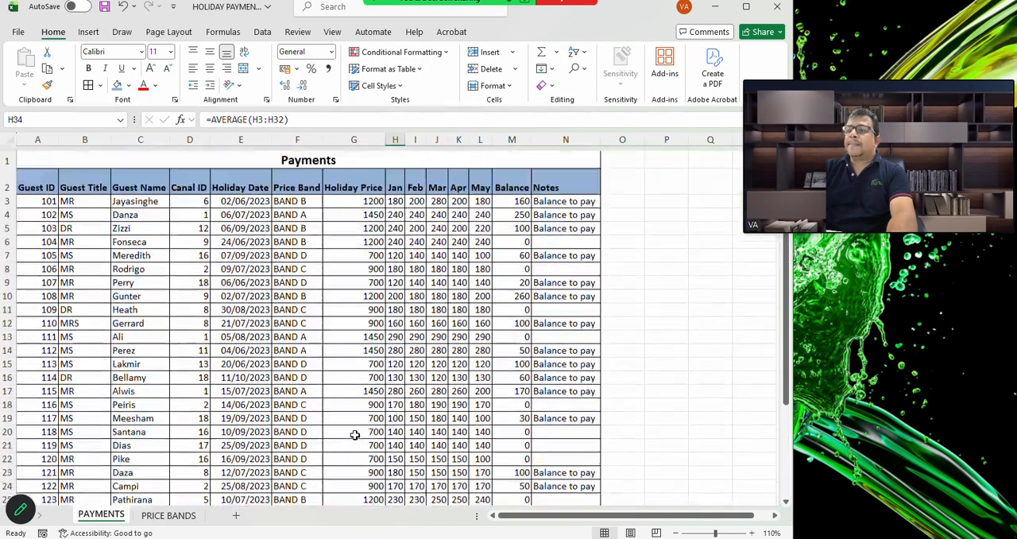
scroll(354, 435, down, 5)
scroll(354, 435, down, 1)
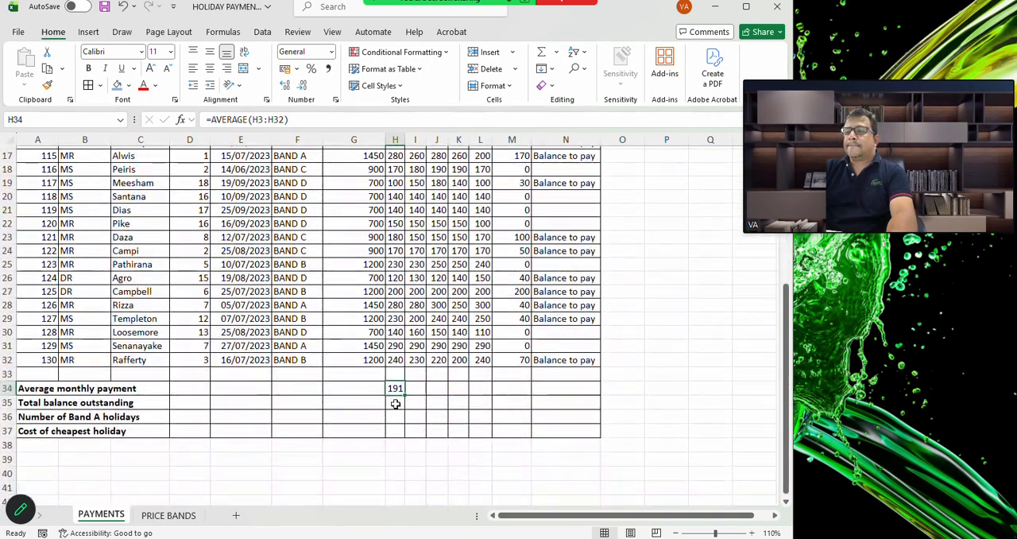
click(511, 402)
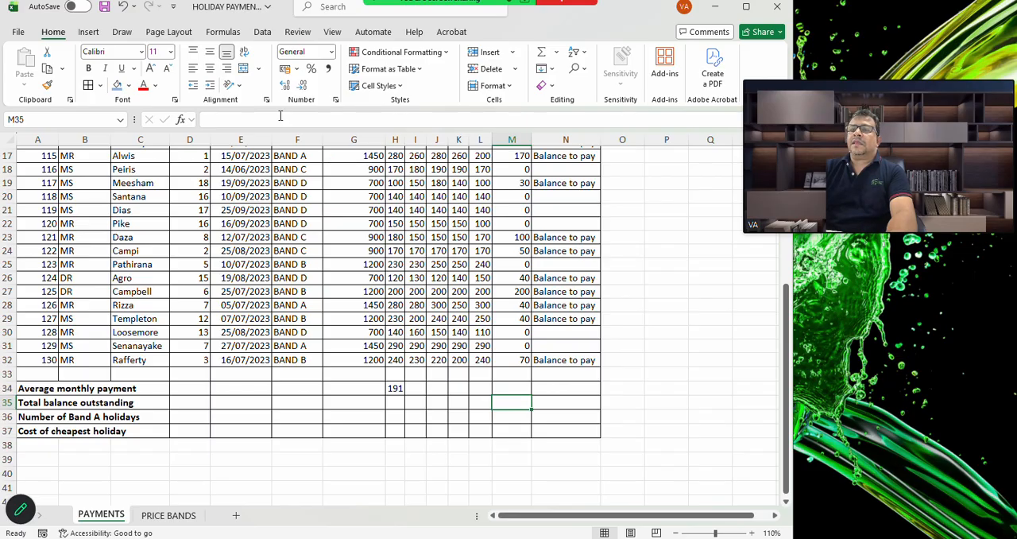
click(181, 119)
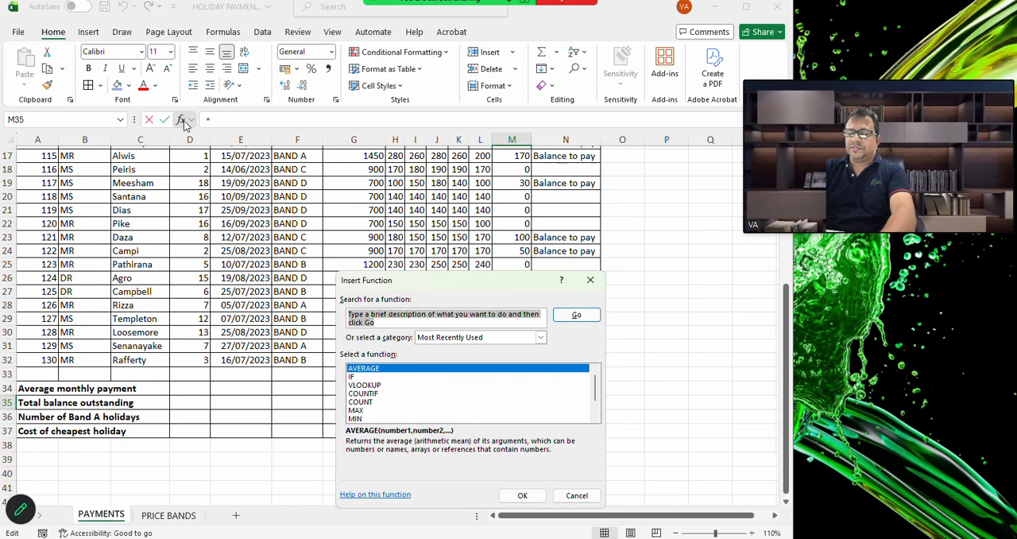
text(sum)
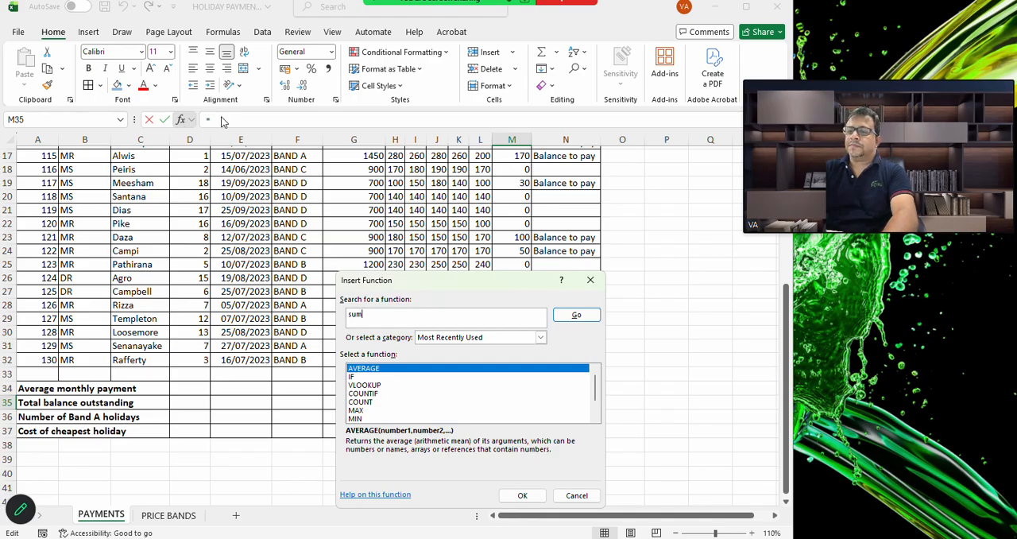
click(569, 316)
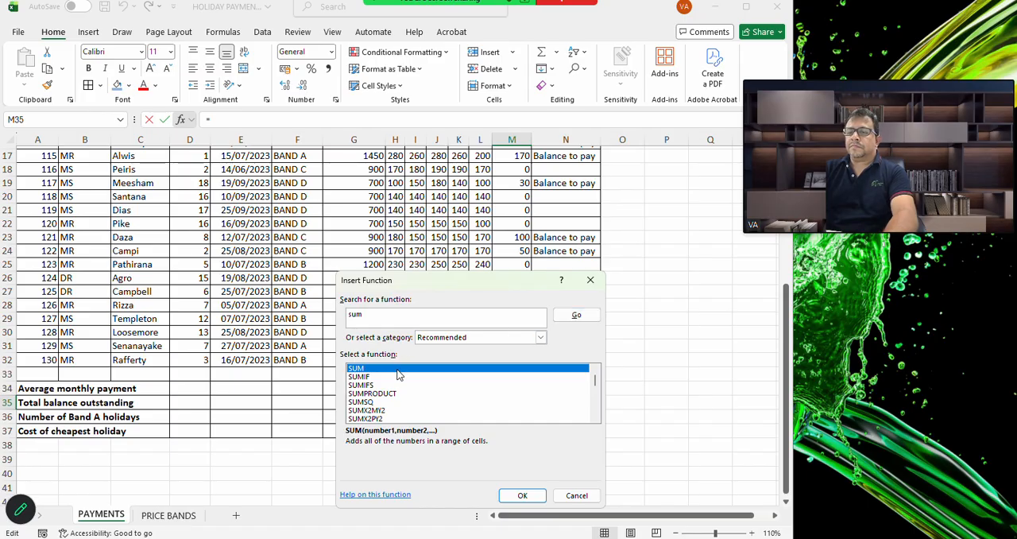
double_click(399, 375)
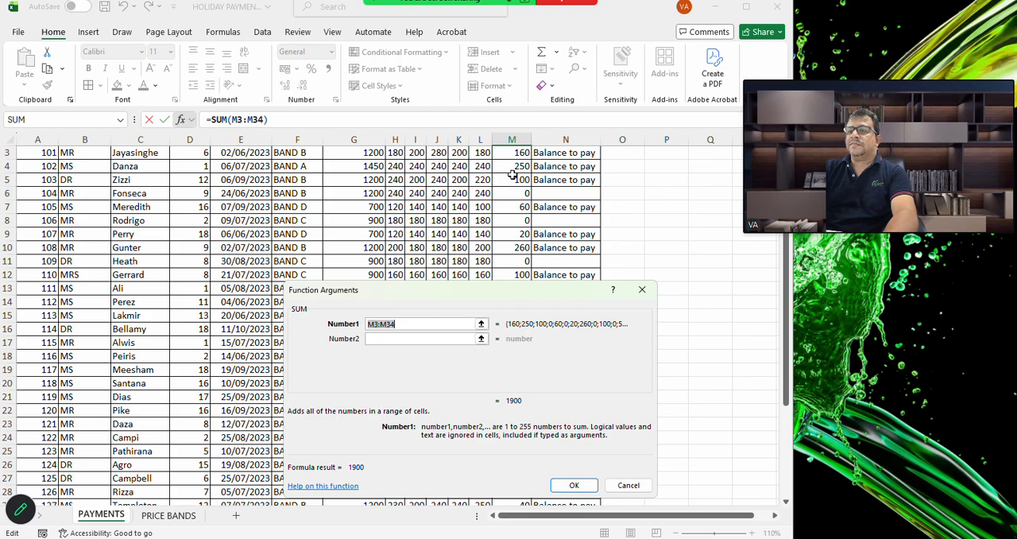
drag(513, 156, 523, 457)
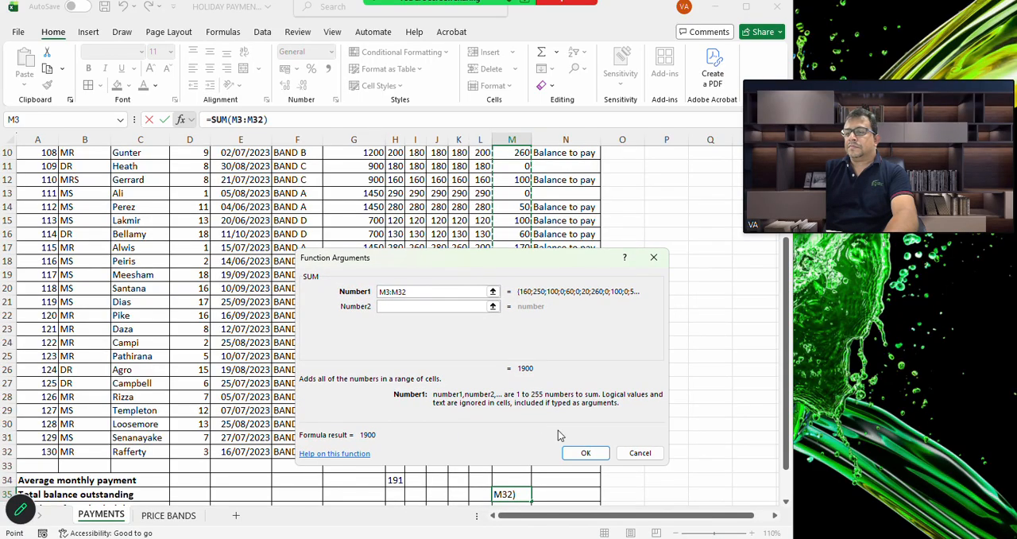
click(586, 452)
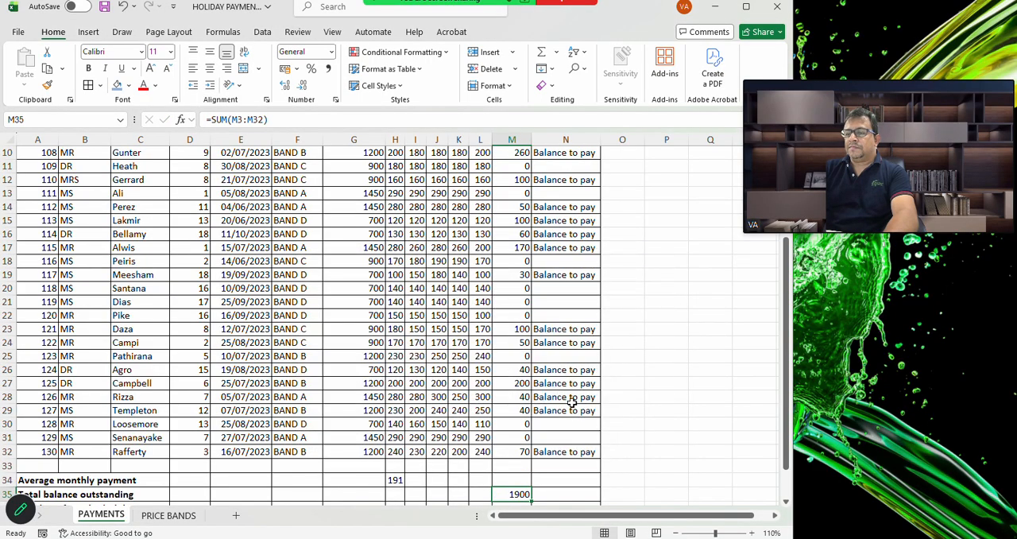
Count the Band A holidays in F36 with COUNTIF, using the range F3:F32 and the criteria Band A
scroll(515, 382, down, 2)
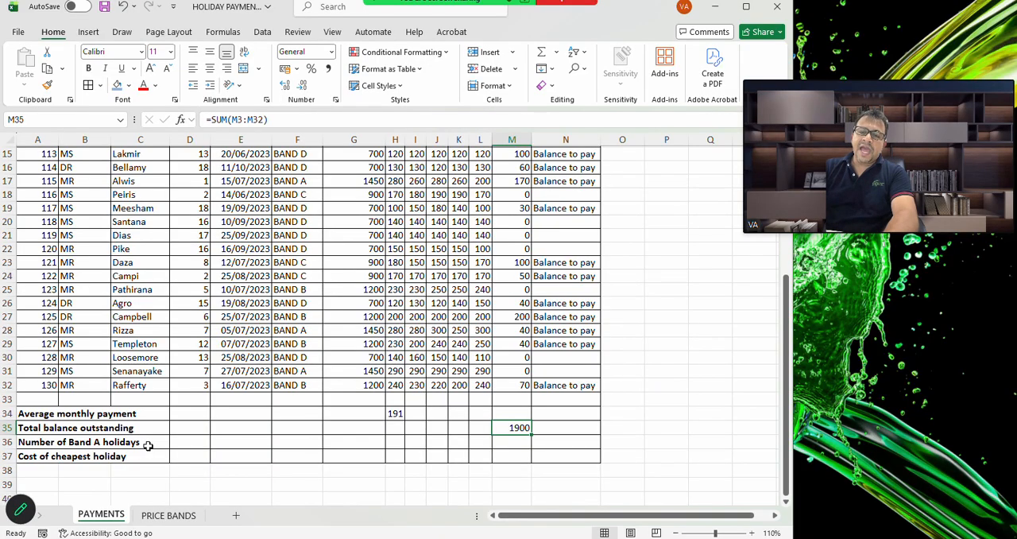
click(297, 439)
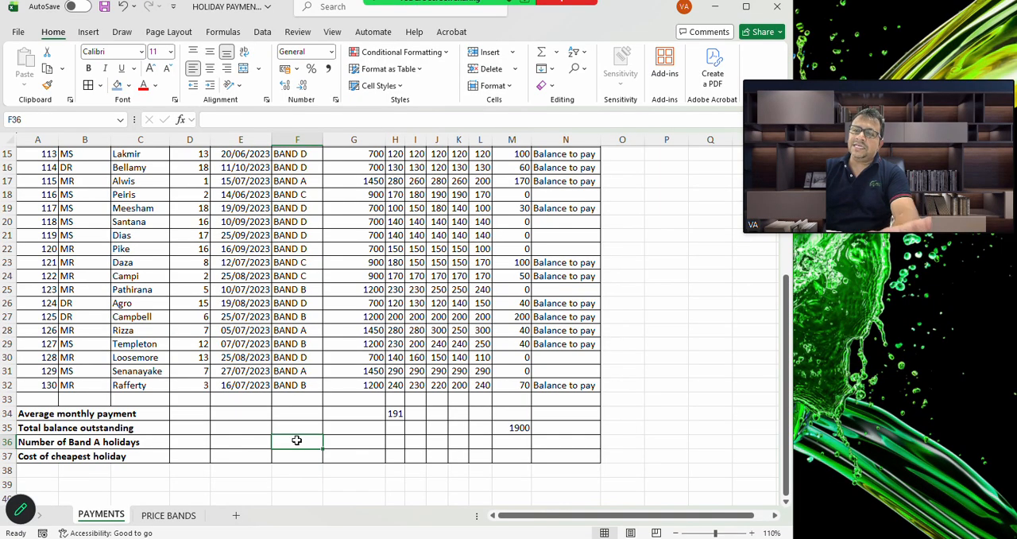
click(181, 119)
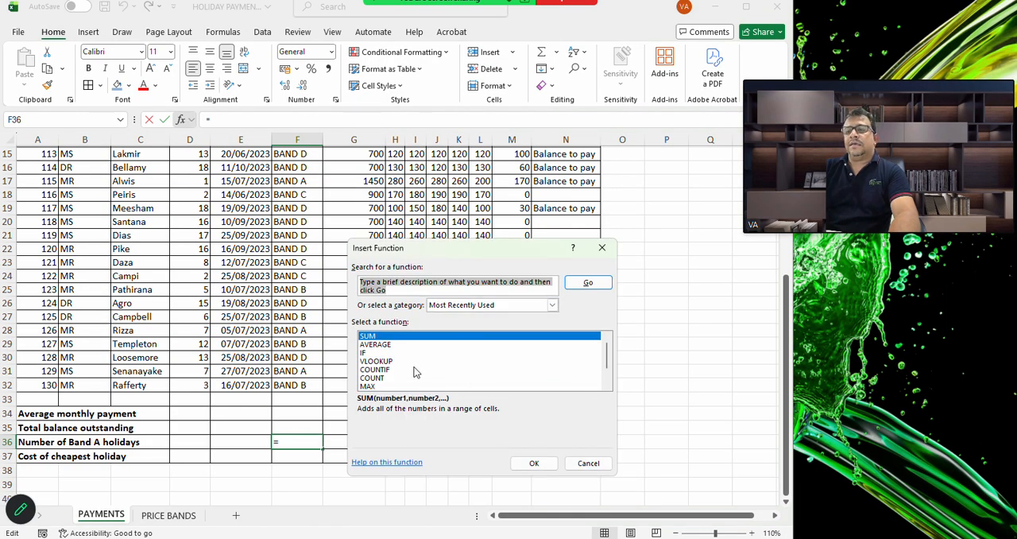
double_click(395, 370)
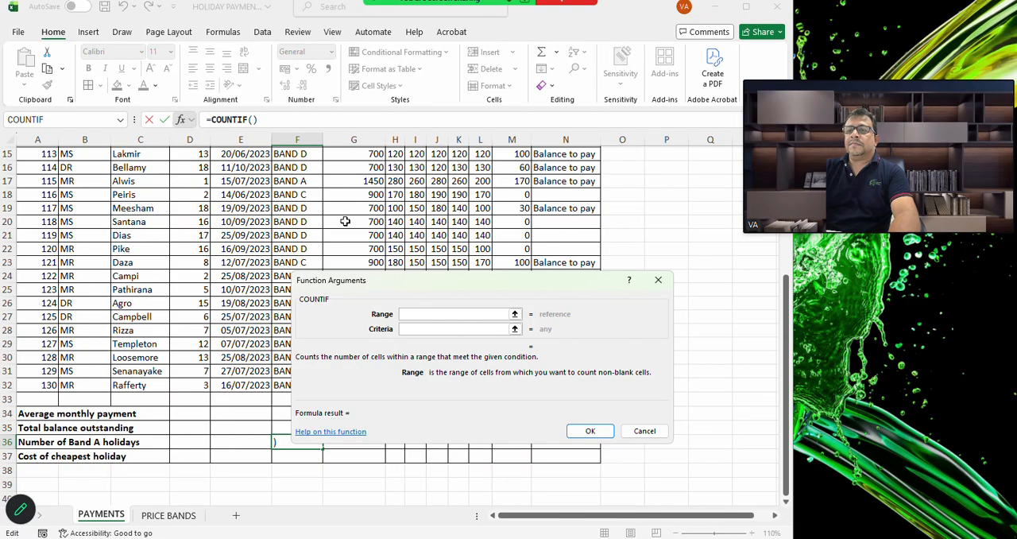
scroll(303, 159, up, 5)
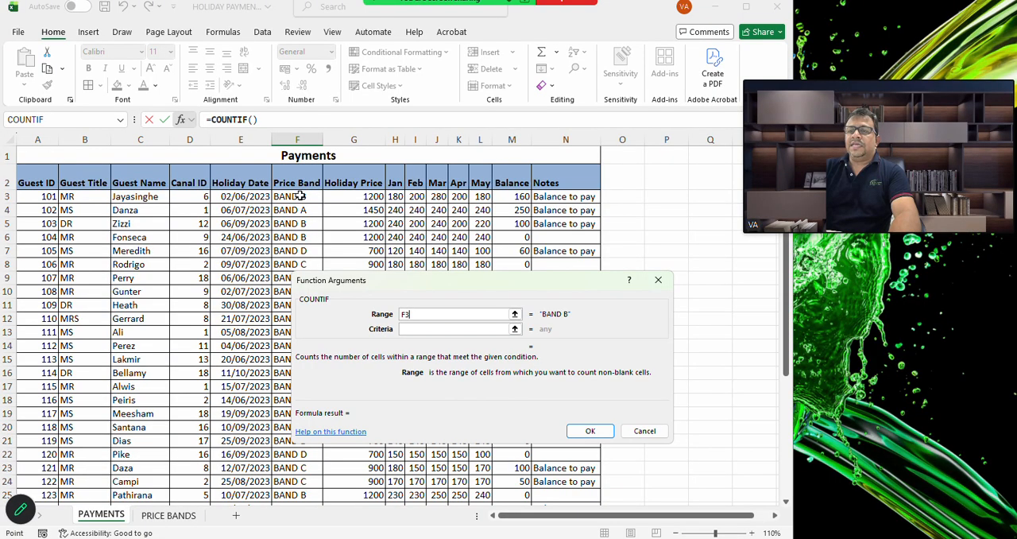
drag(300, 195, 310, 467)
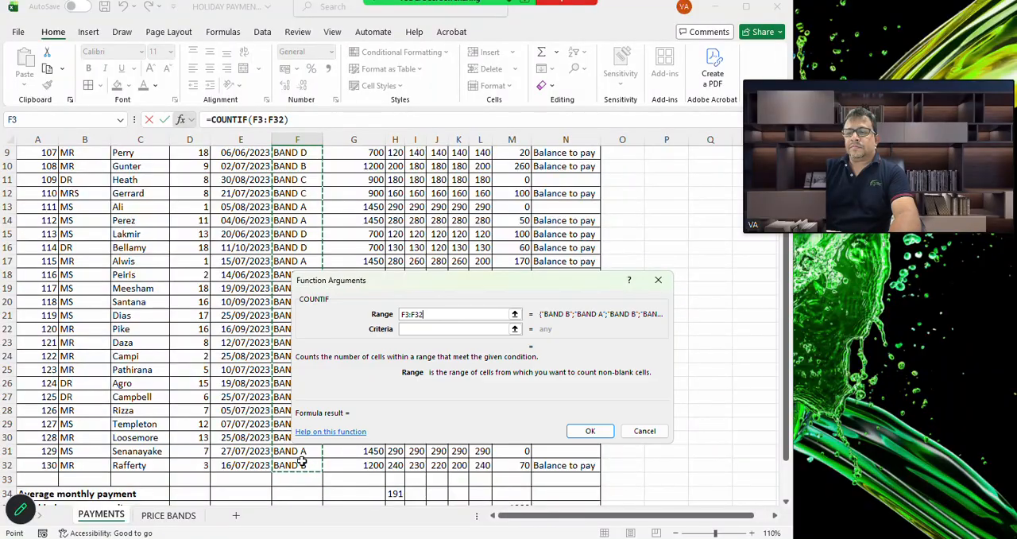
click(430, 331)
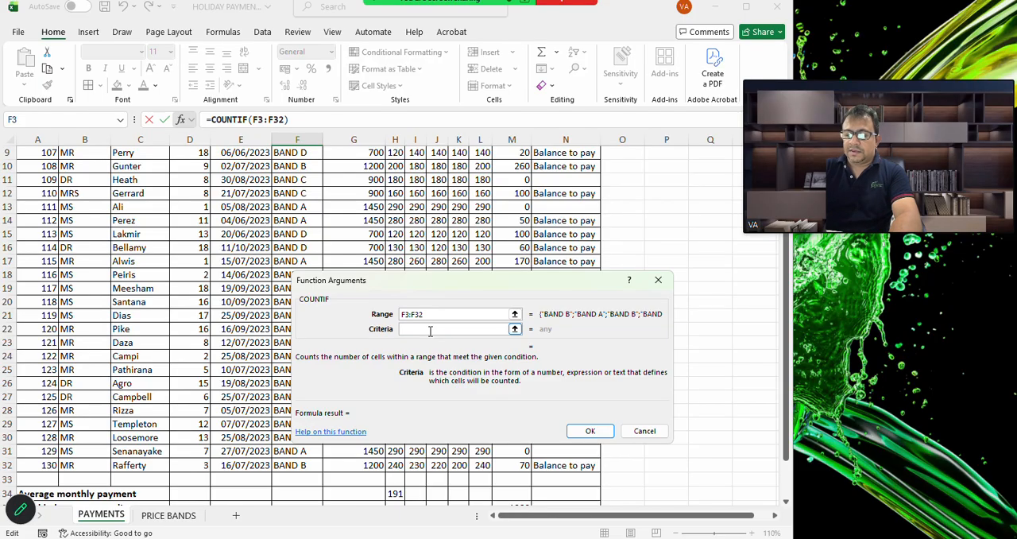
text(Band A)
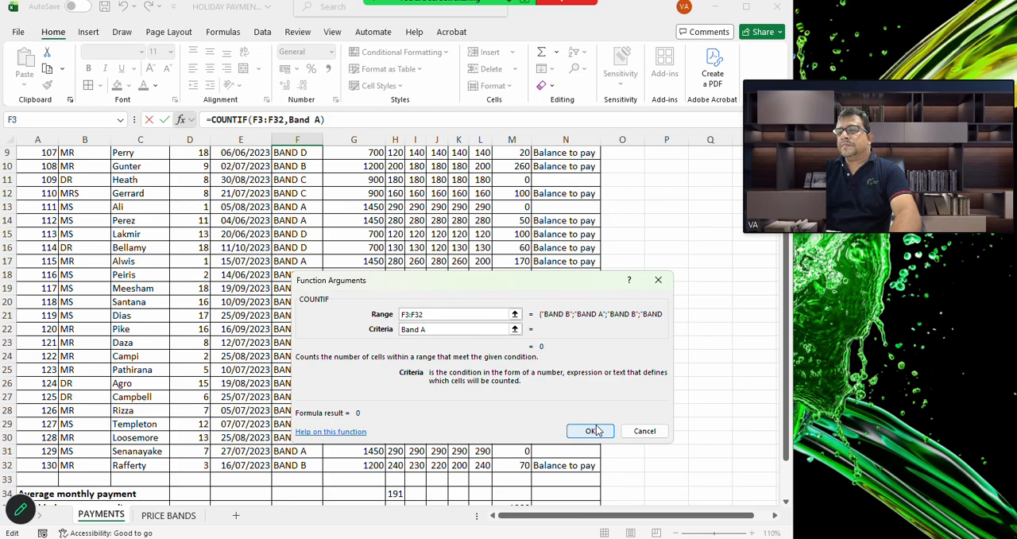
click(592, 431)
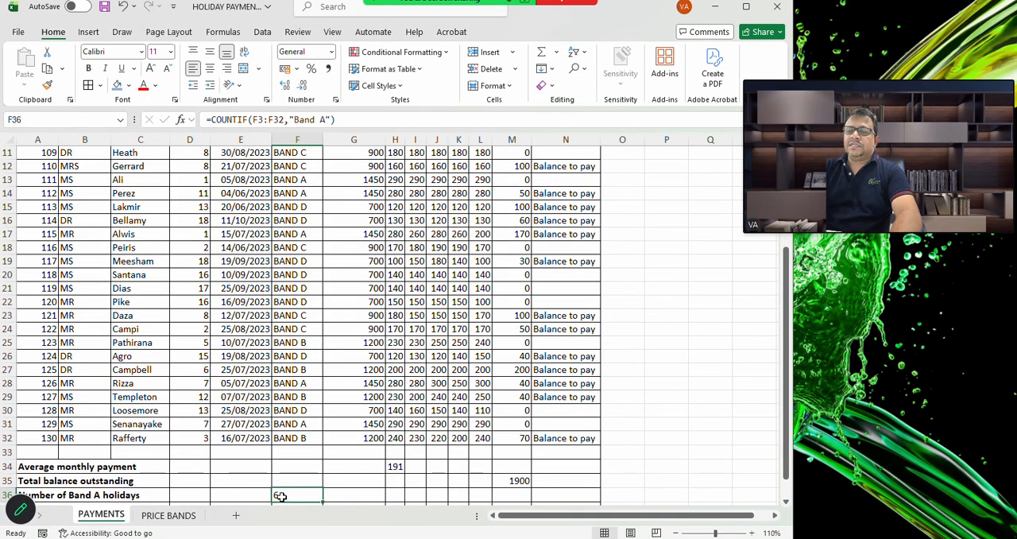
scroll(348, 363, up, 4)
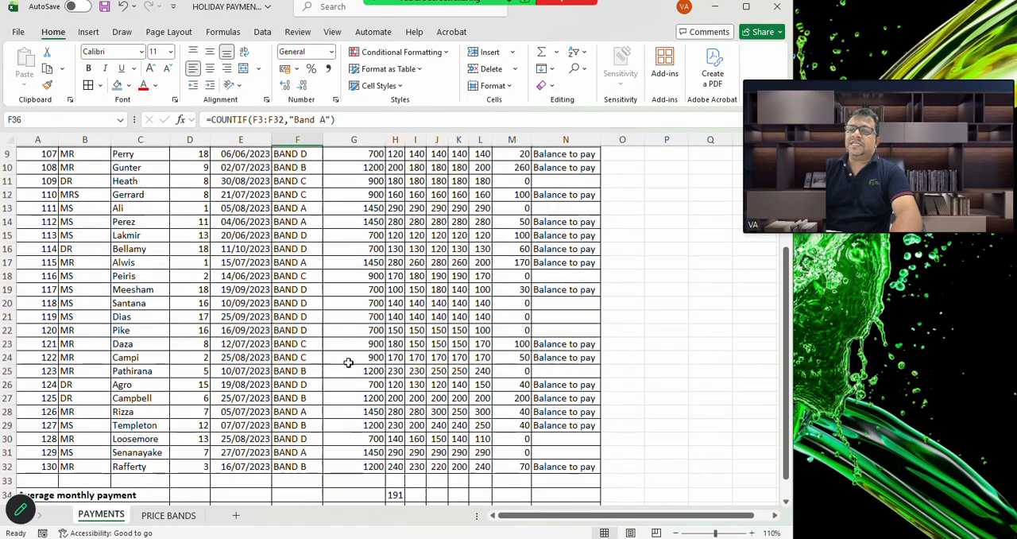
Look over the payments table and summary rows, and check the cheapest-holiday task in the exam paper PDF before returning to Excel
scroll(348, 362, down, 4)
scroll(348, 362, down, 3)
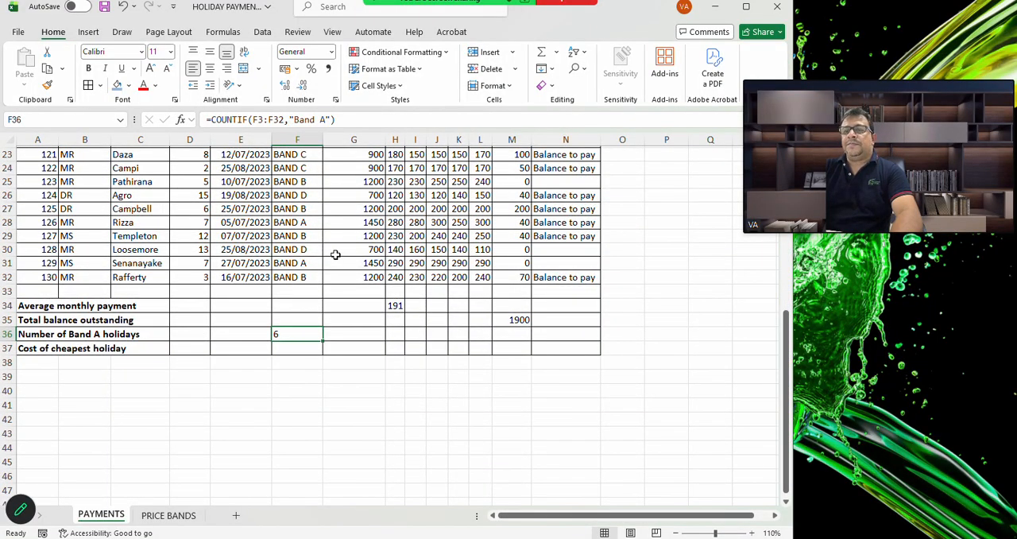
scroll(406, 292, up, 2)
scroll(407, 292, up, 6)
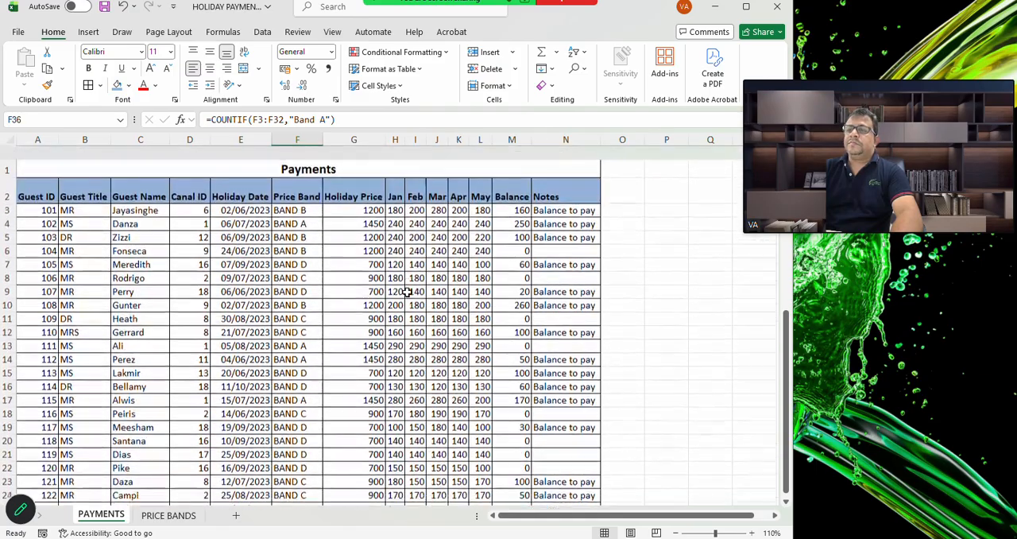
scroll(407, 293, down, 1)
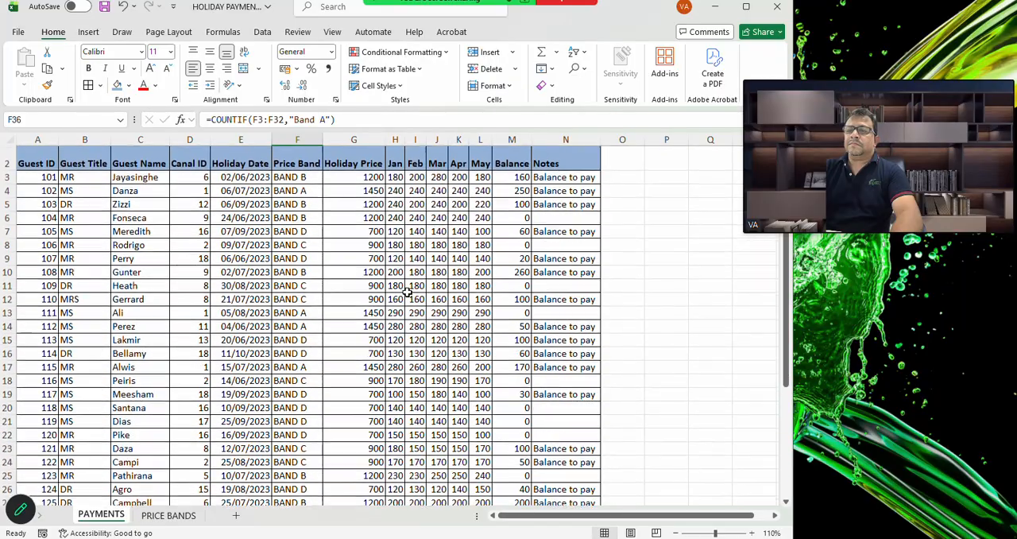
scroll(407, 292, down, 1)
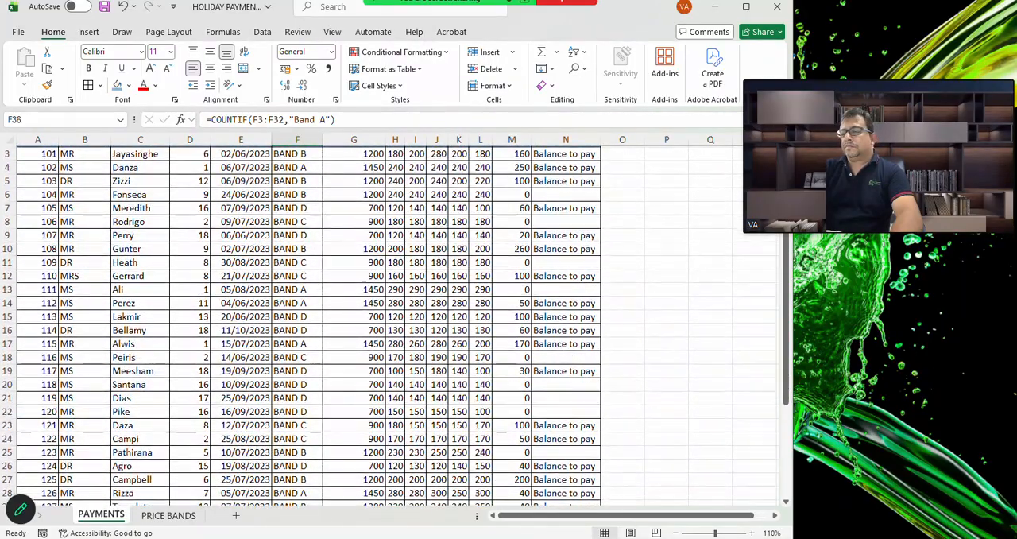
mouse_move(656, 537)
click(626, 492)
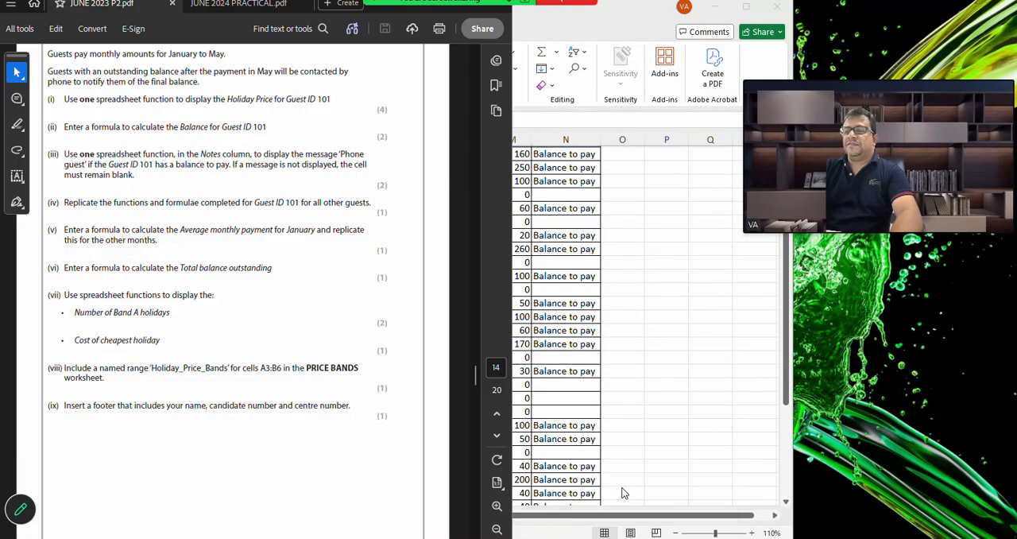
scroll(312, 381, down, 1)
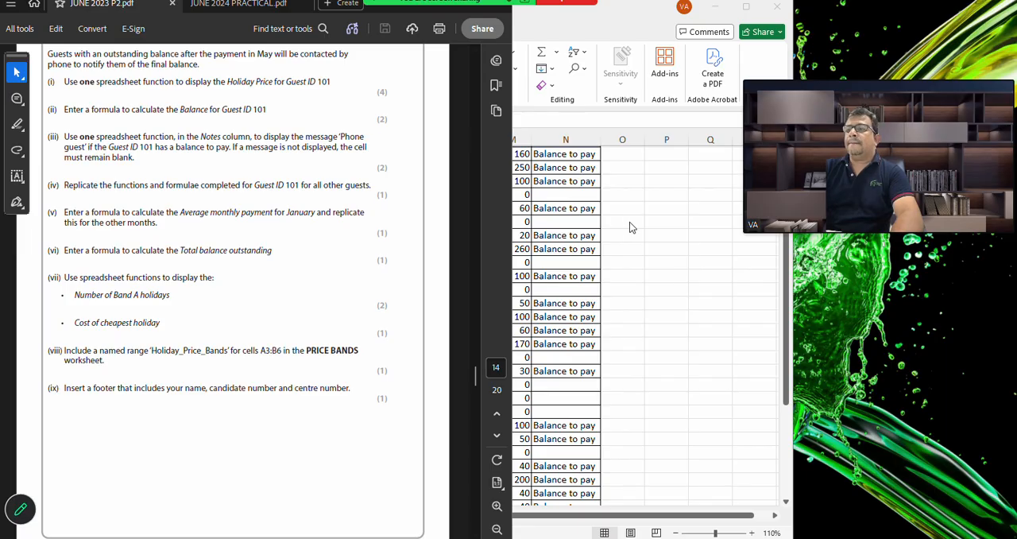
click(684, 280)
scroll(475, 239, up, 1)
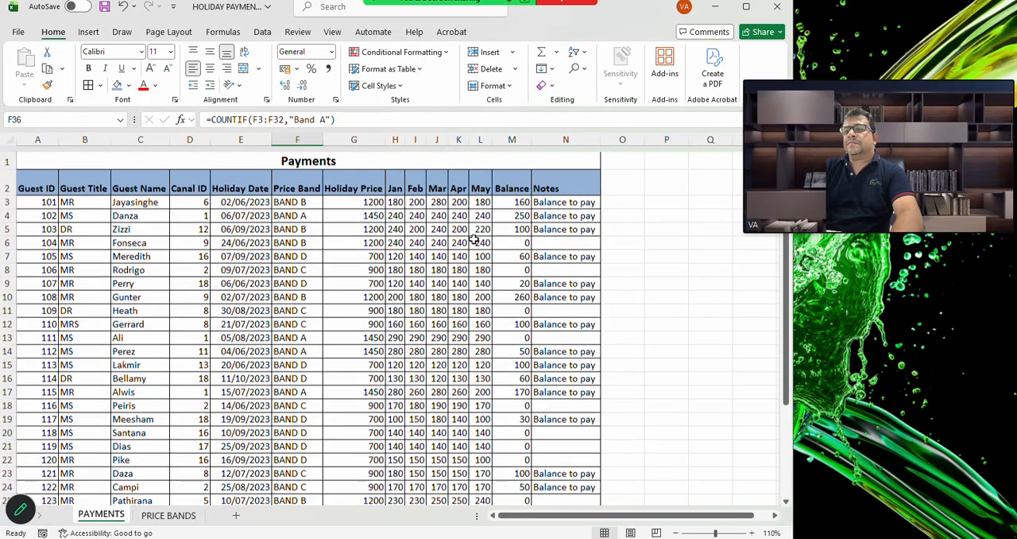
scroll(475, 240, down, 1)
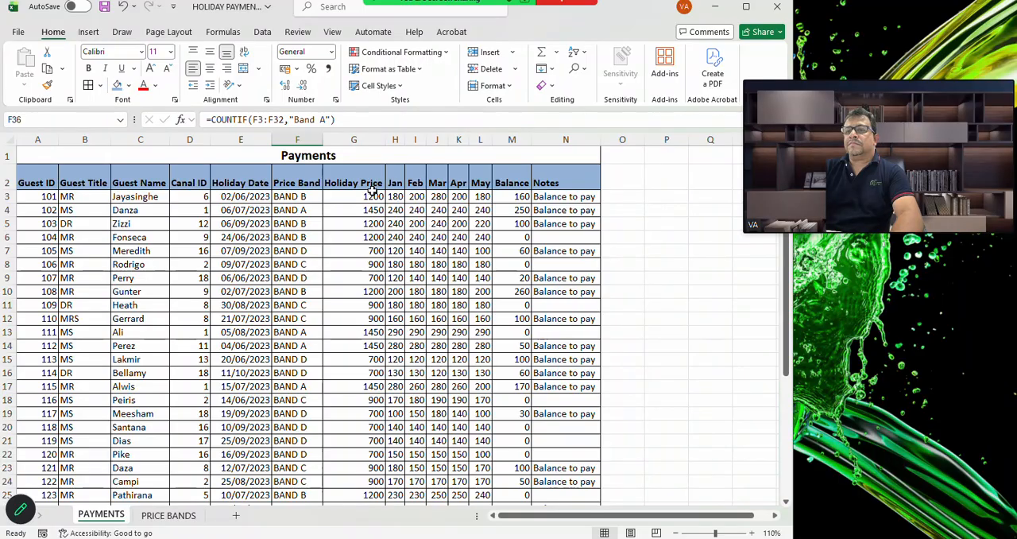
scroll(347, 344, down, 5)
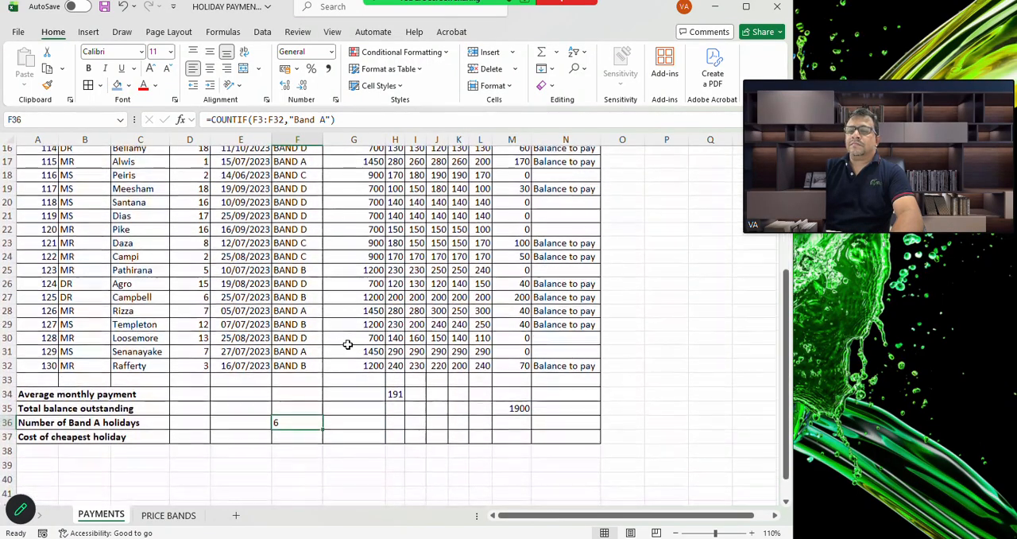
Calculate the cost of the cheapest holiday in G37 with the MIN function over G3:G32
click(368, 437)
scroll(374, 421, up, 5)
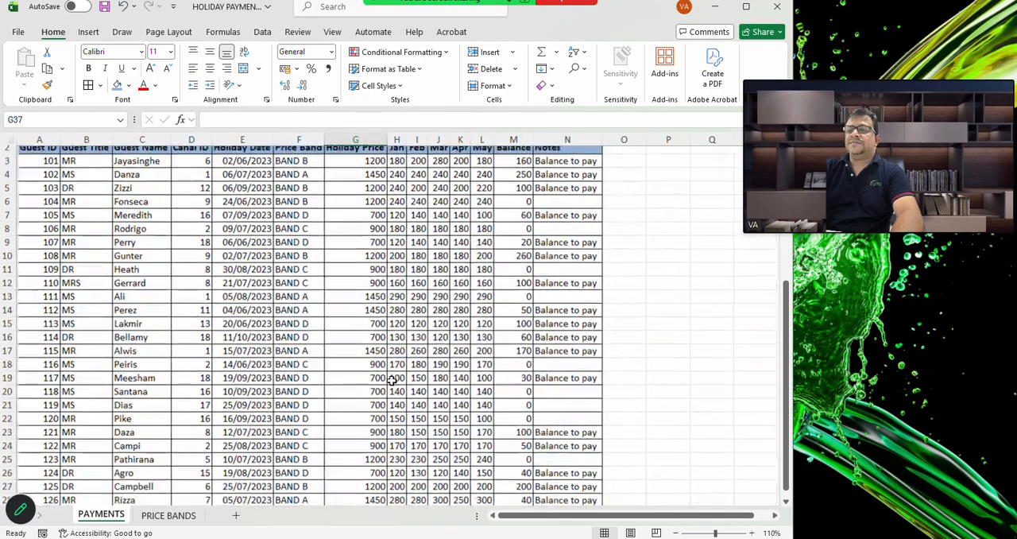
scroll(392, 380, up, 2)
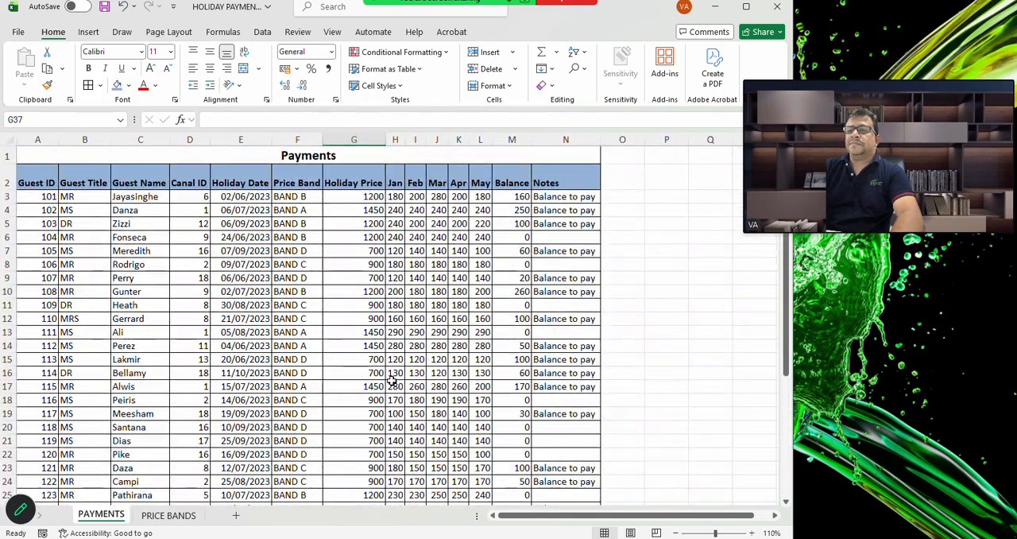
scroll(391, 381, down, 4)
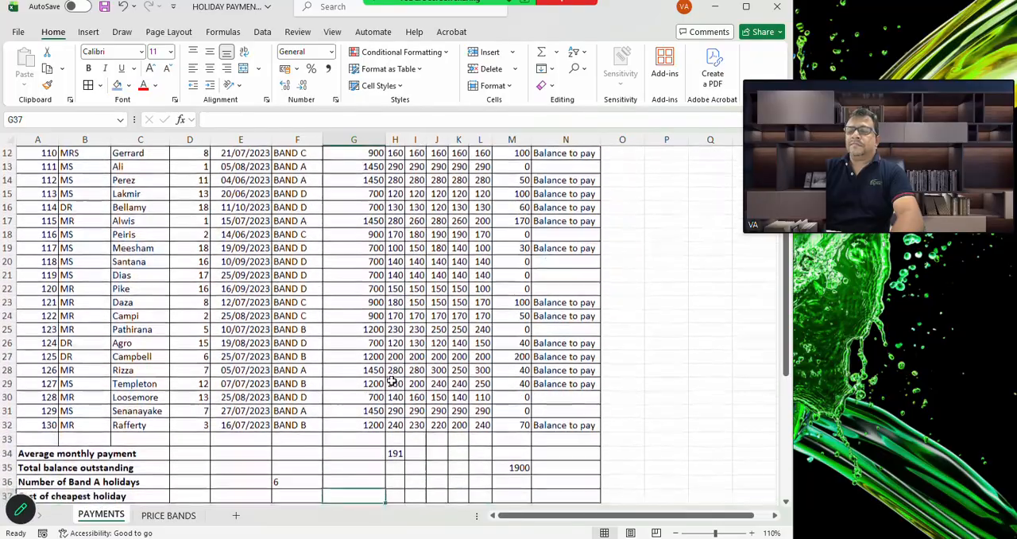
scroll(392, 381, down, 1)
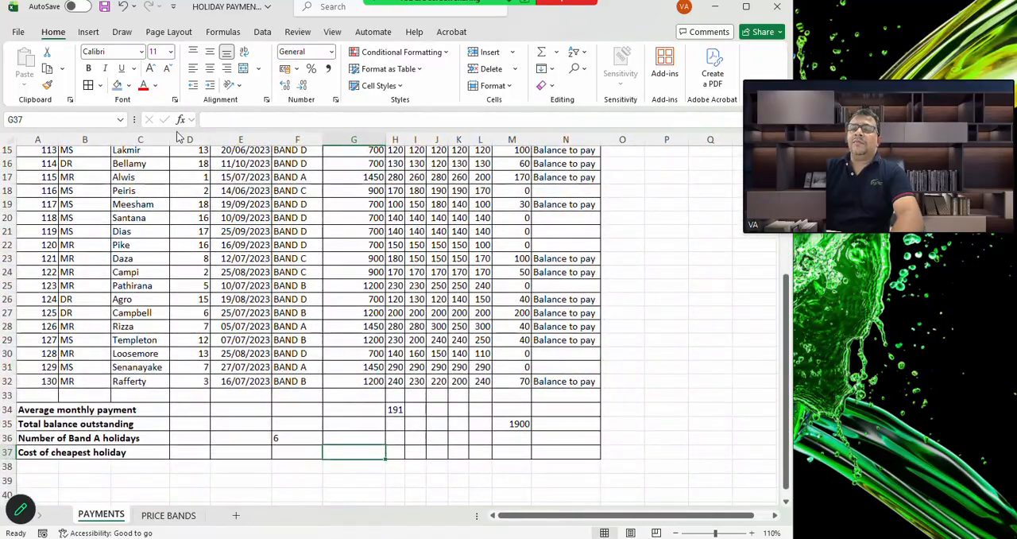
click(180, 119)
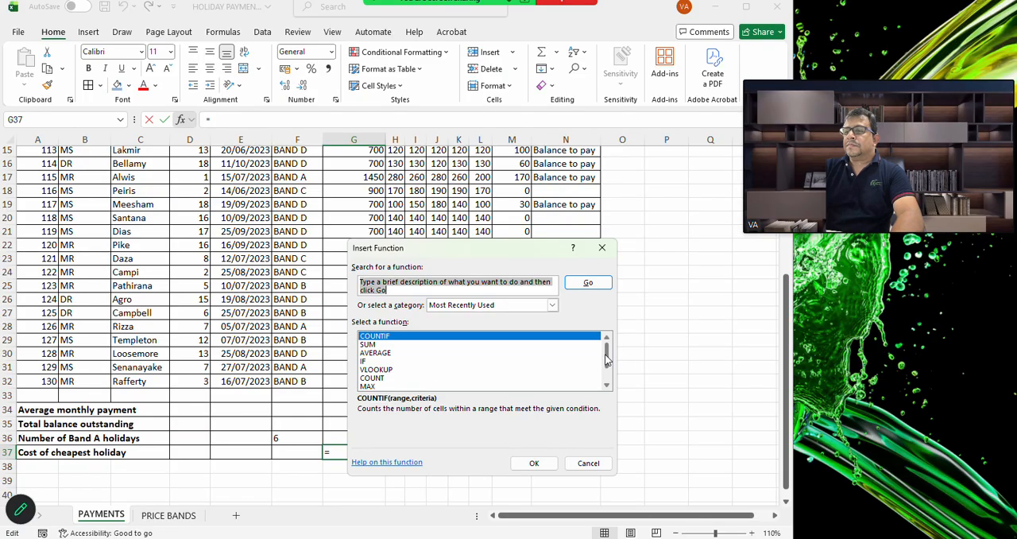
drag(606, 360, 607, 372)
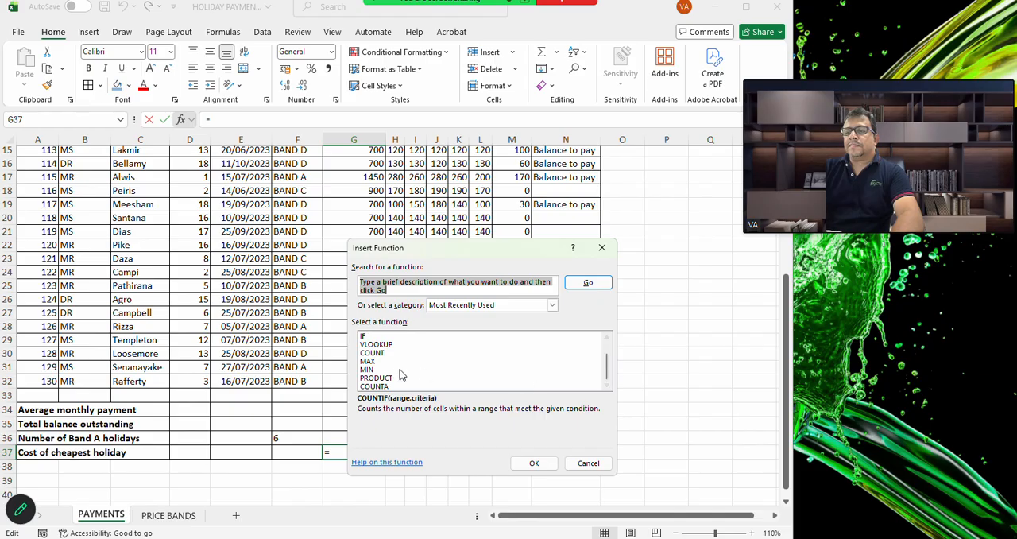
click(377, 370)
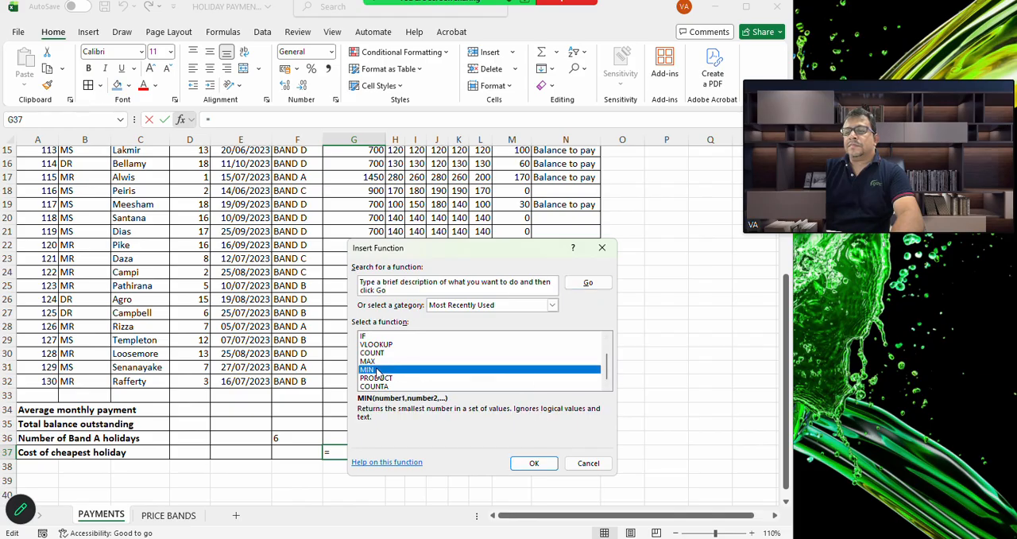
click(530, 464)
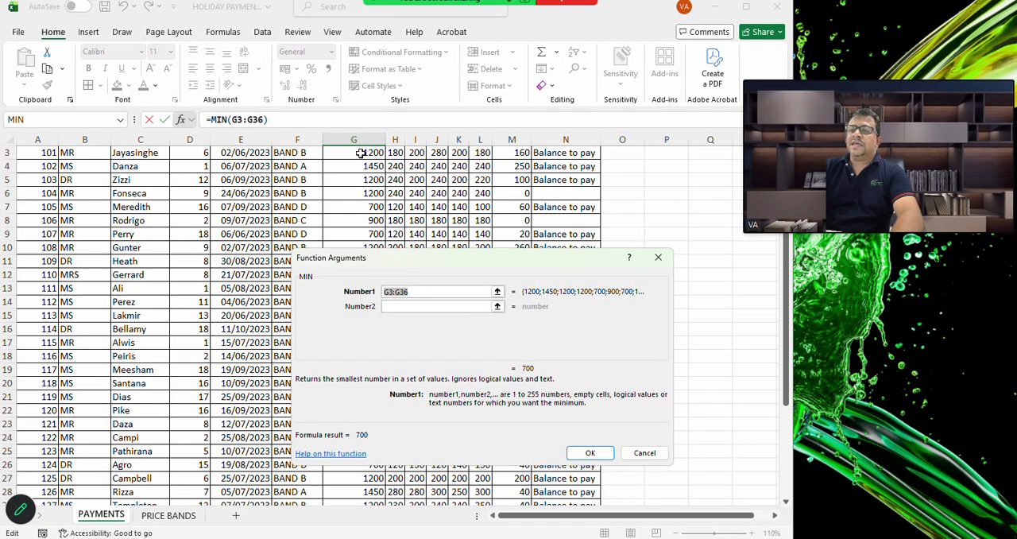
drag(360, 152, 371, 466)
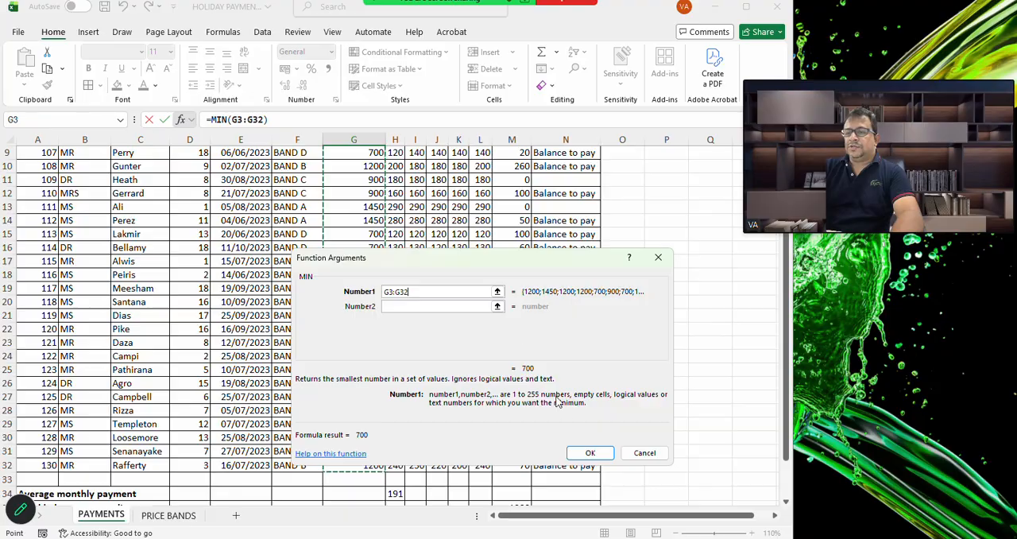
click(588, 452)
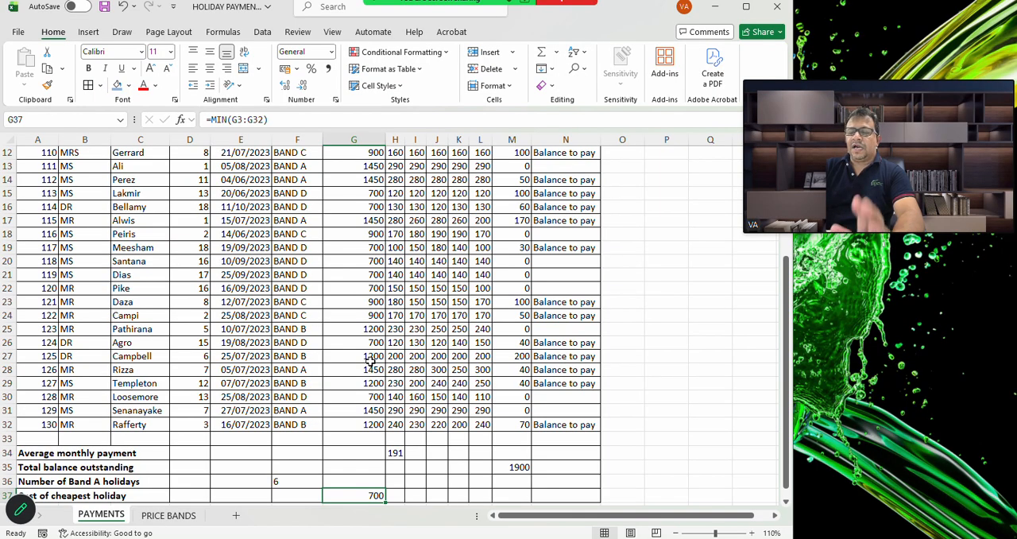
Format G3:M37 with the £ English (United Kingdom) accounting format and no decimal places
scroll(395, 317, up, 4)
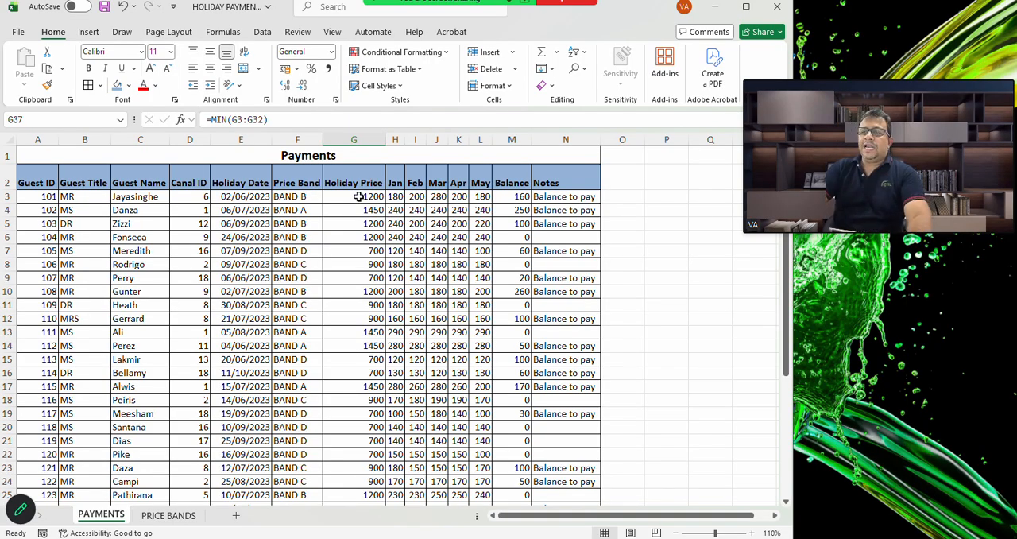
drag(359, 196, 502, 483)
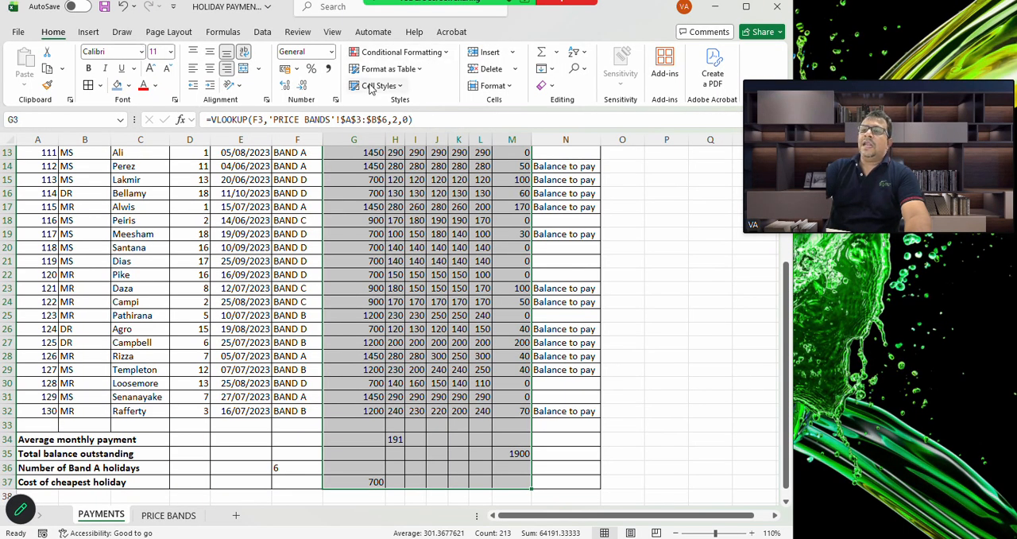
click(298, 72)
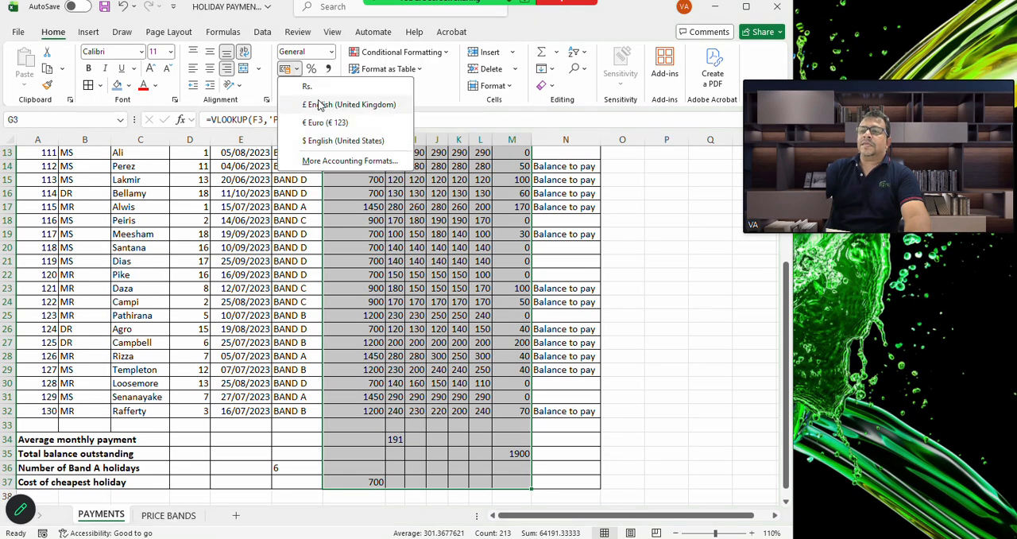
click(318, 105)
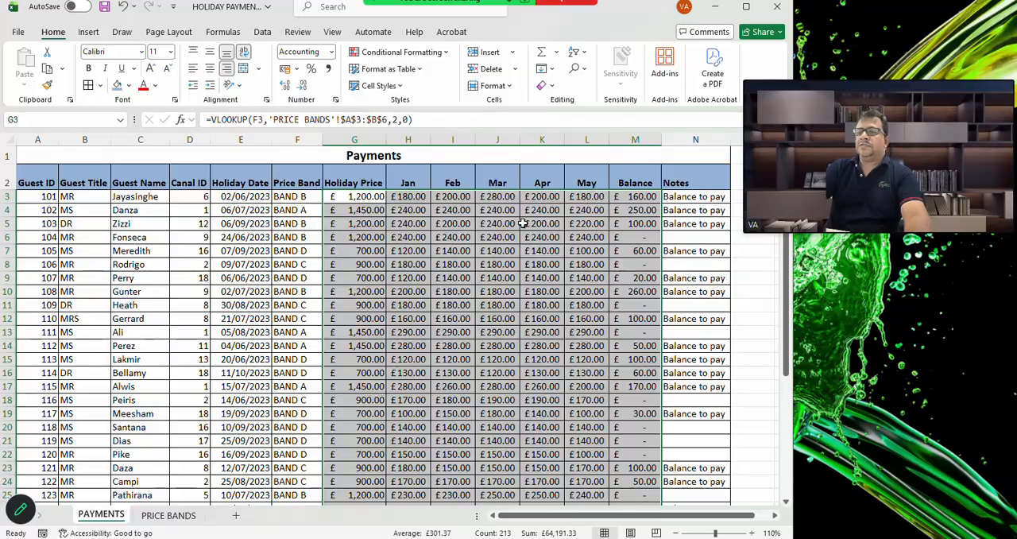
click(303, 86)
click(302, 86)
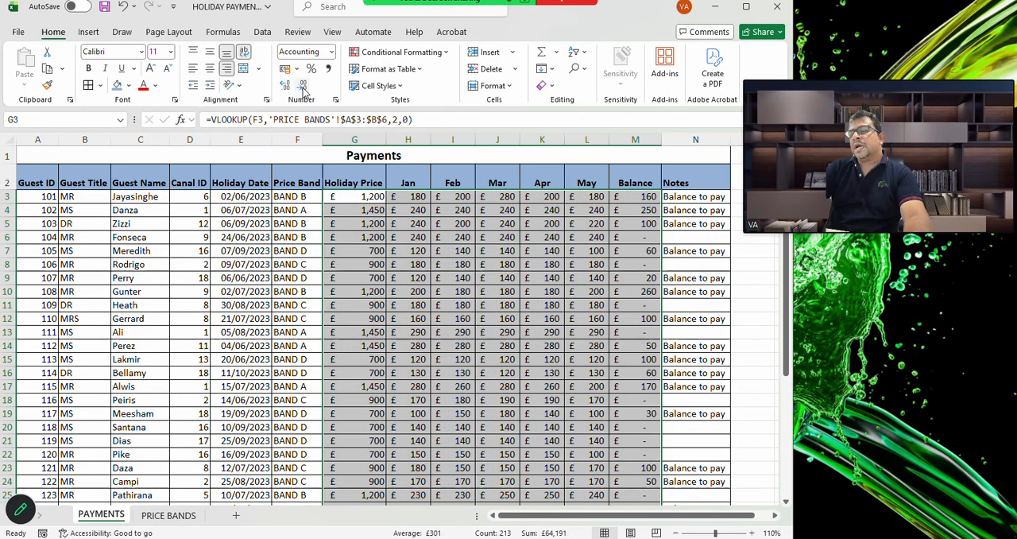
Examine the formatted prices, monthly payments, balances and summary rows throughout the PAYMENTS sheet
scroll(596, 302, down, 5)
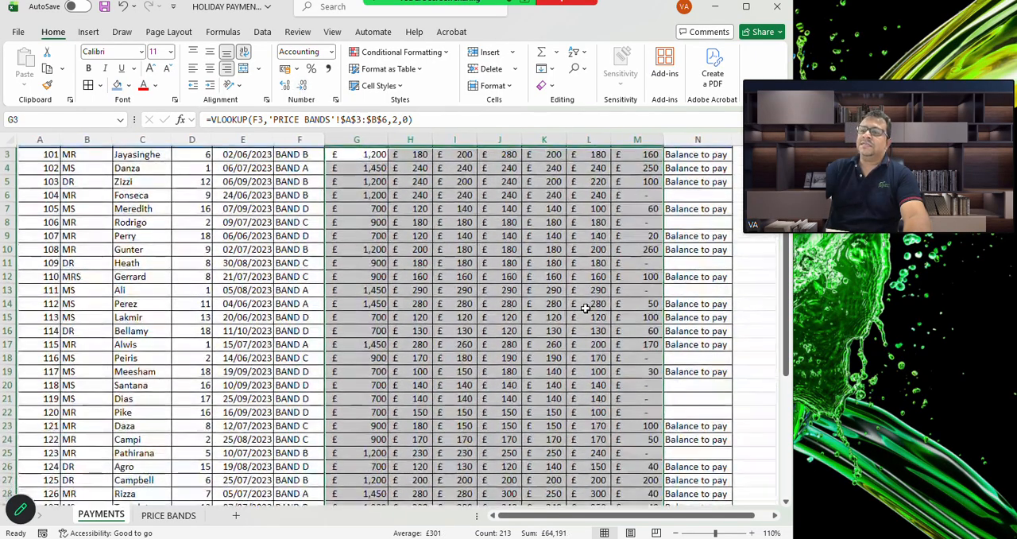
scroll(586, 308, down, 1)
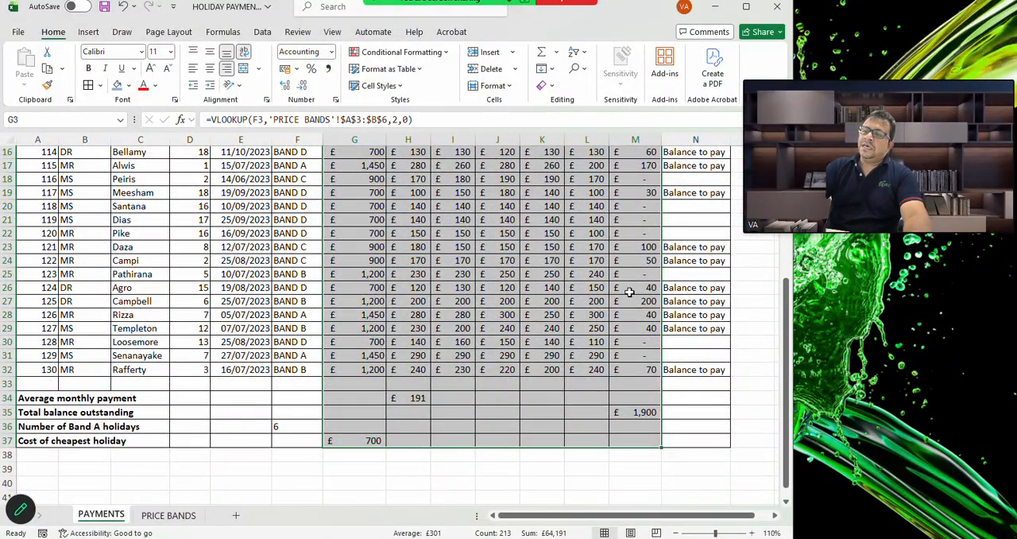
scroll(629, 302, up, 4)
scroll(629, 313, up, 1)
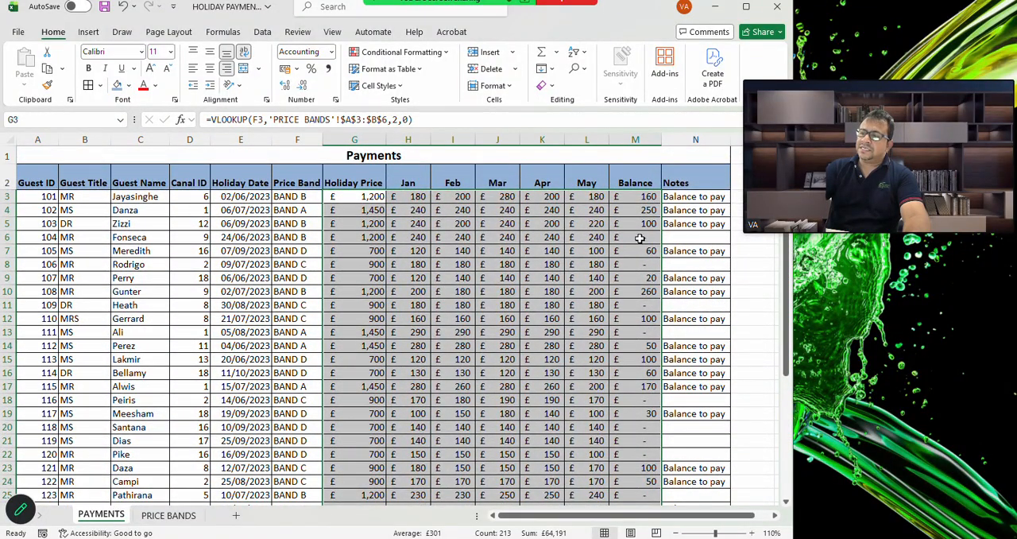
scroll(563, 315, down, 6)
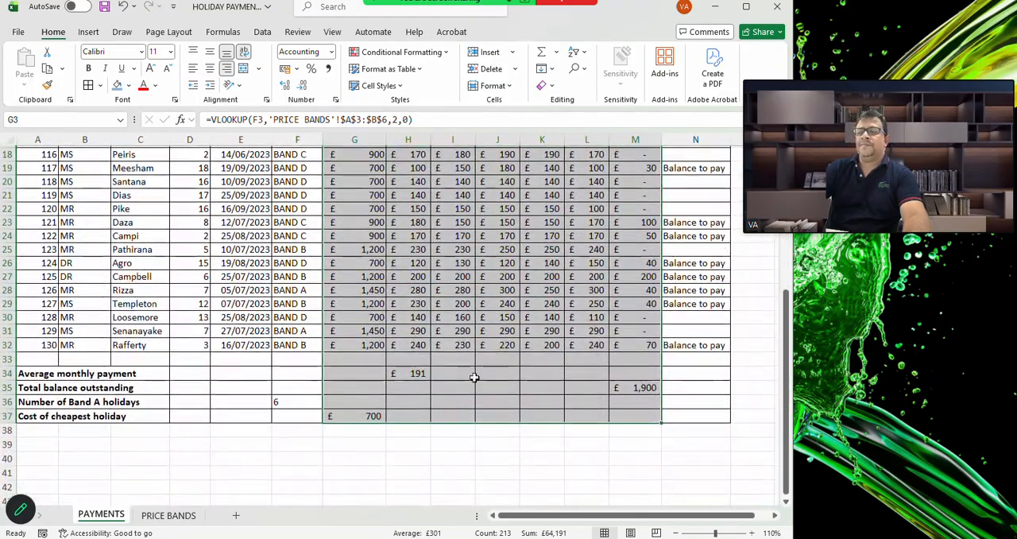
click(492, 459)
scroll(378, 405, up, 6)
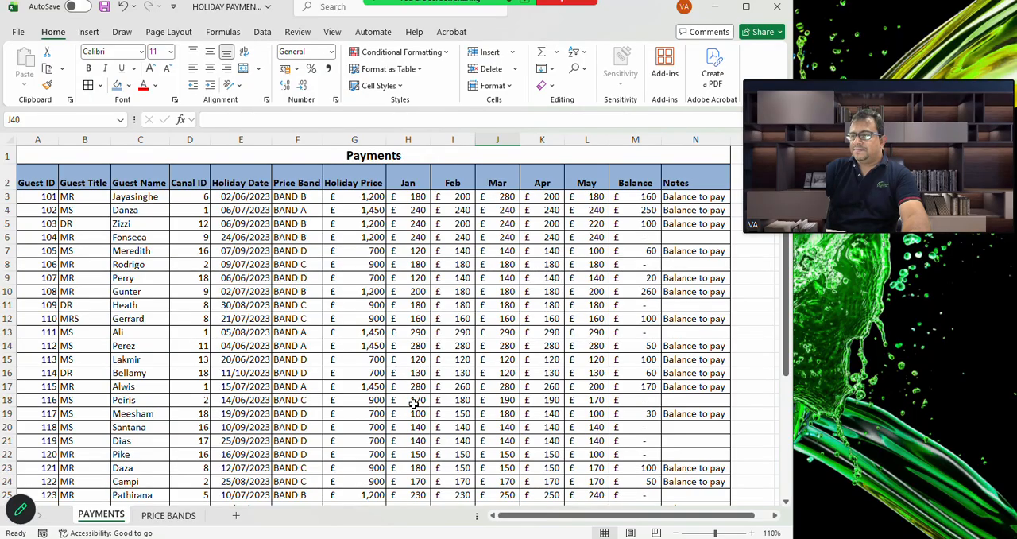
scroll(413, 404, down, 3)
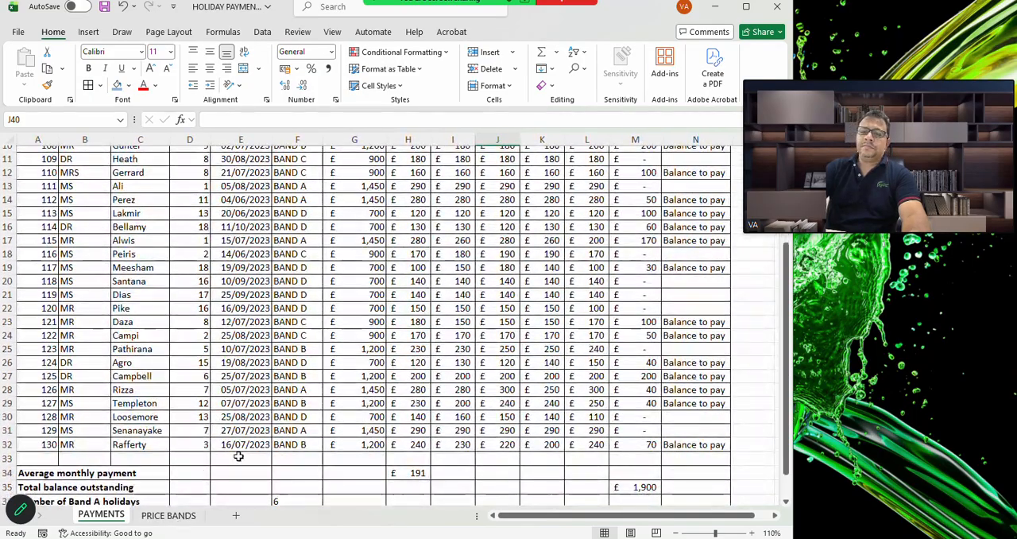
scroll(408, 367, up, 3)
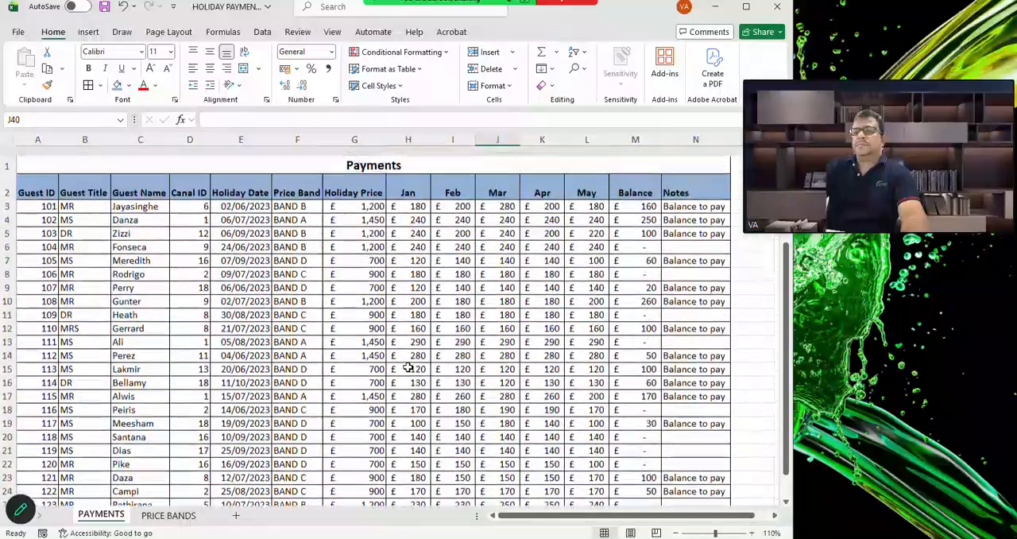
scroll(407, 367, down, 1)
scroll(408, 367, down, 7)
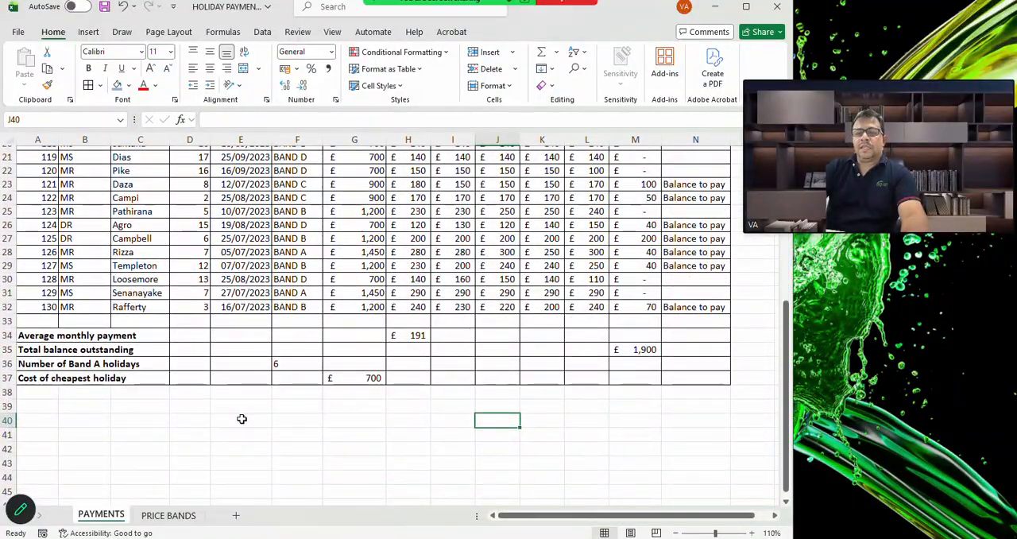
scroll(242, 418, up, 2)
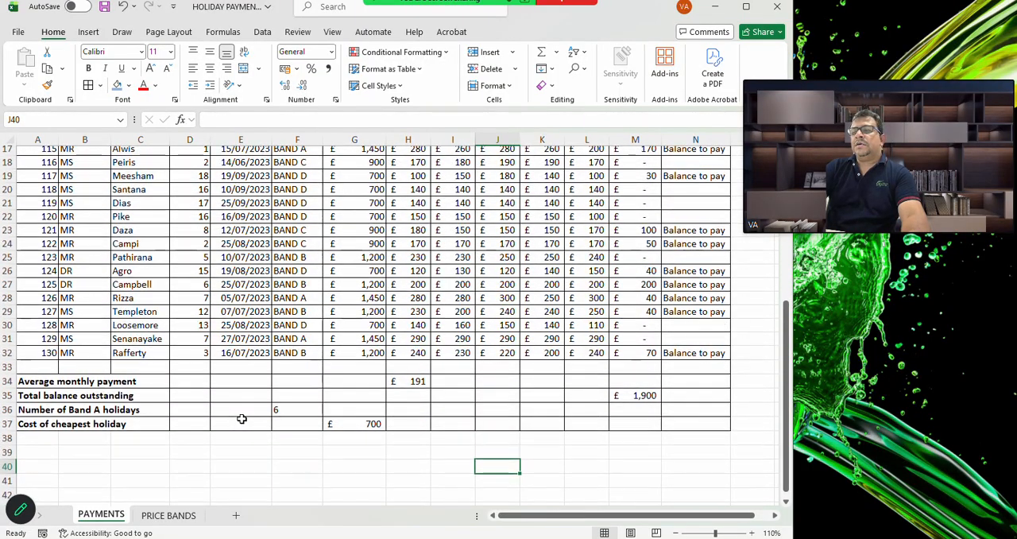
scroll(242, 418, down, 4)
scroll(241, 418, up, 5)
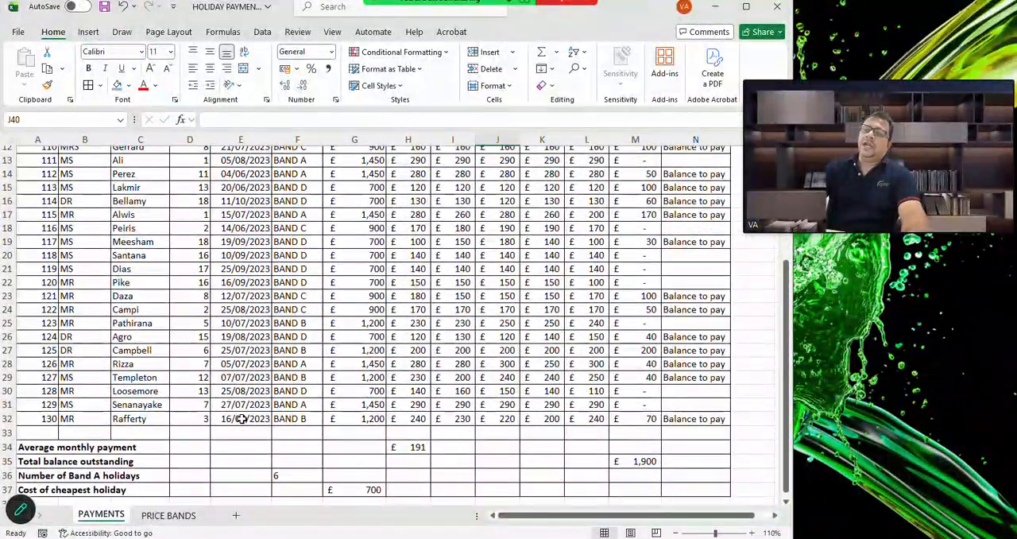
scroll(242, 418, up, 1)
scroll(242, 418, down, 3)
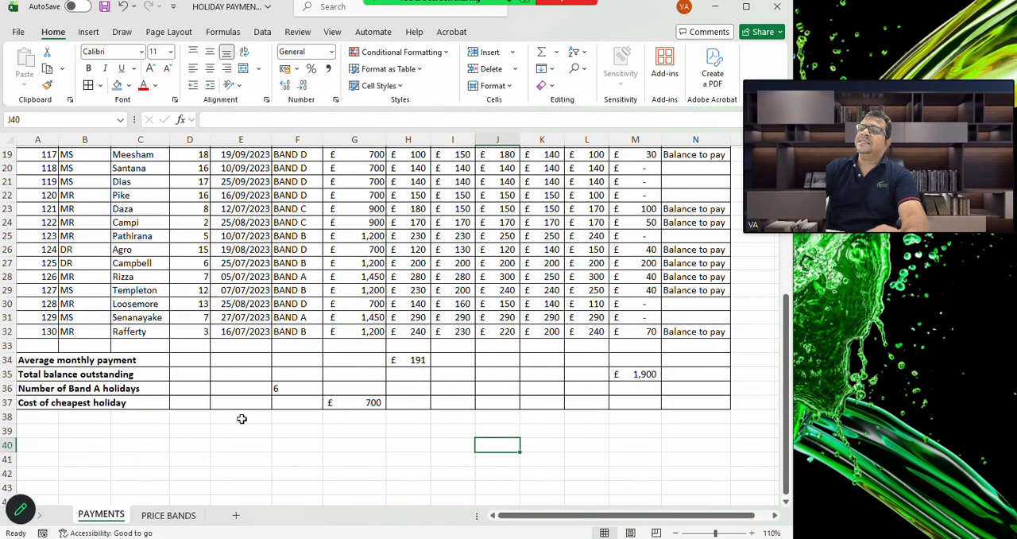
Insert a 2D Clustered Column chart of the price band table A2:B6 on the PRICE BANDS sheet
click(169, 517)
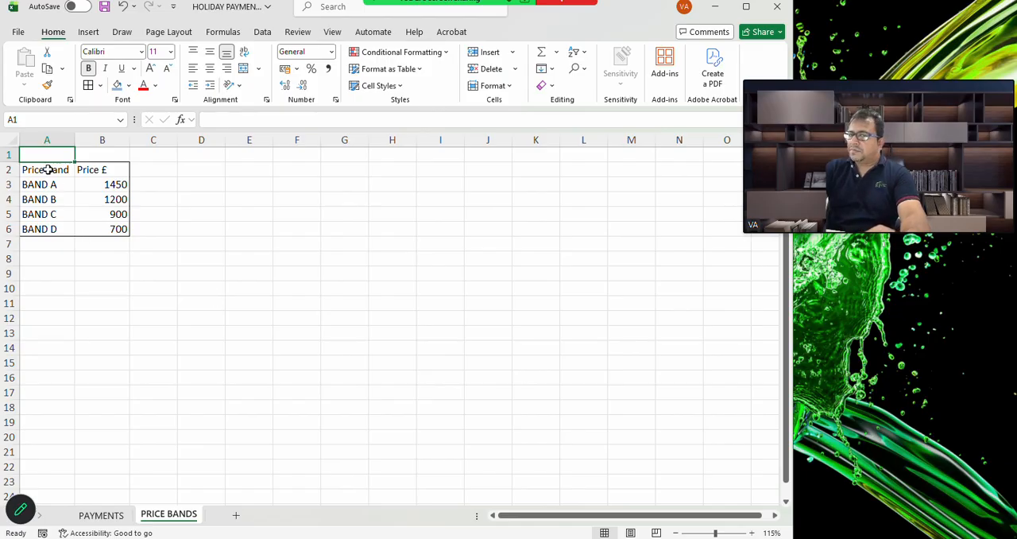
drag(48, 169, 114, 241)
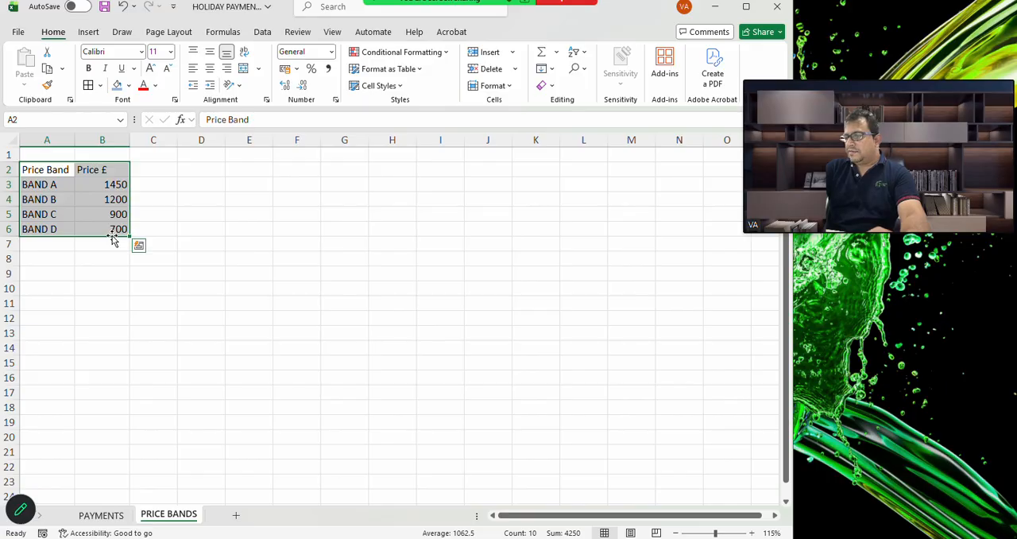
click(89, 32)
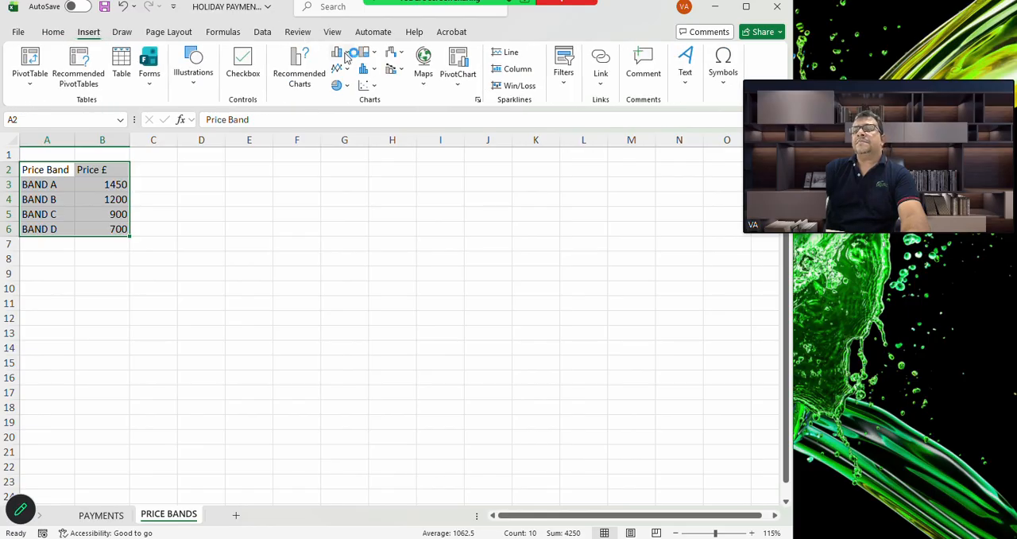
click(342, 53)
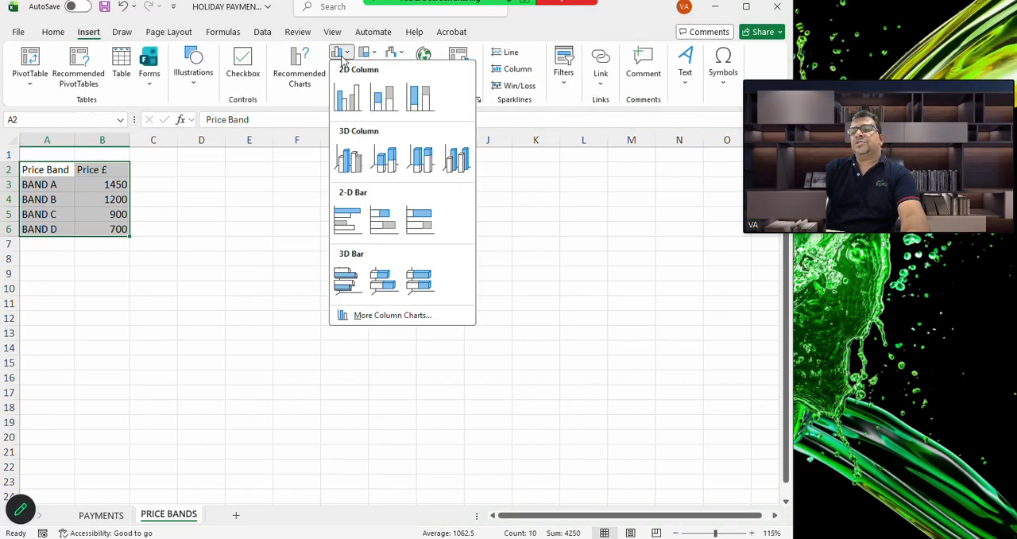
click(358, 101)
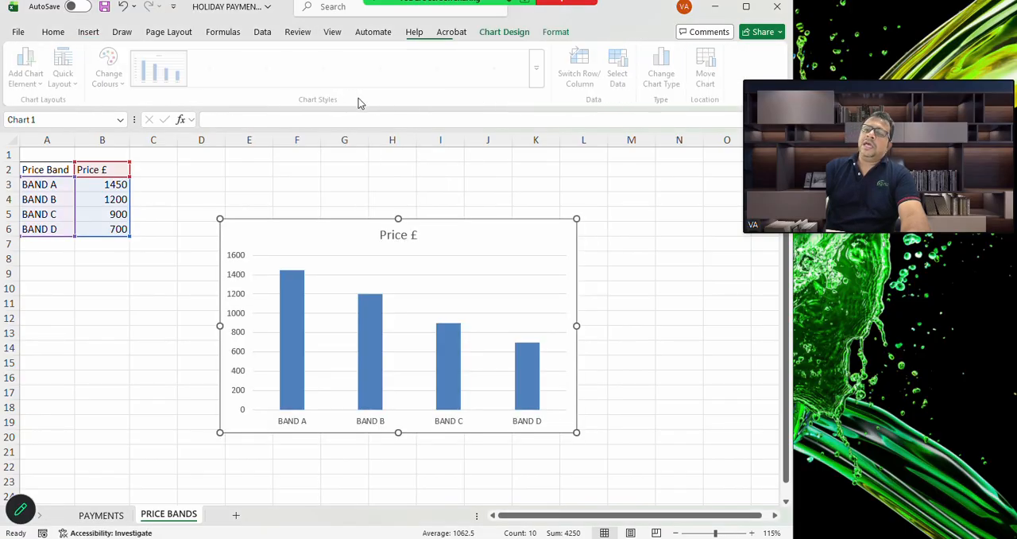
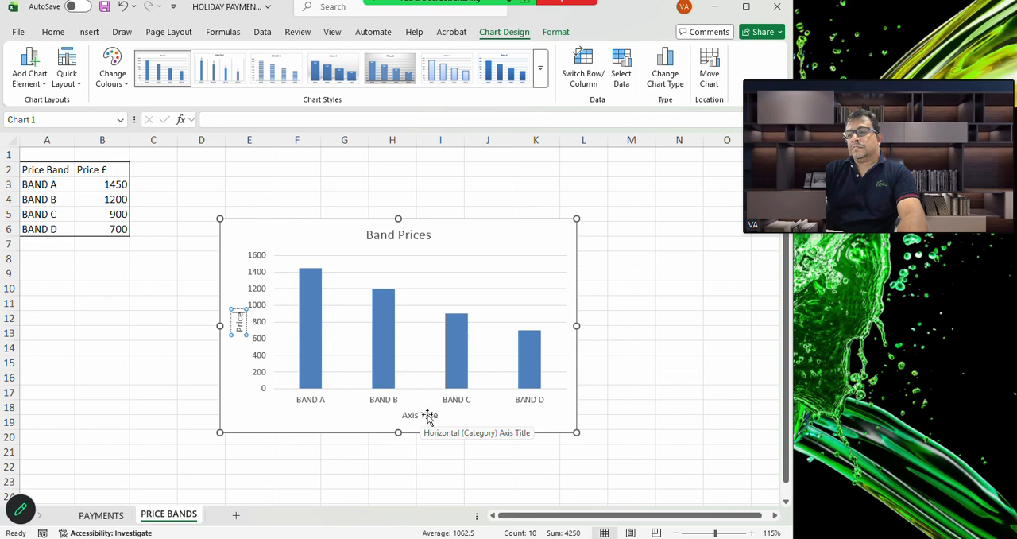
Replace the chart's horizontal axis title with Band Types
click(426, 414)
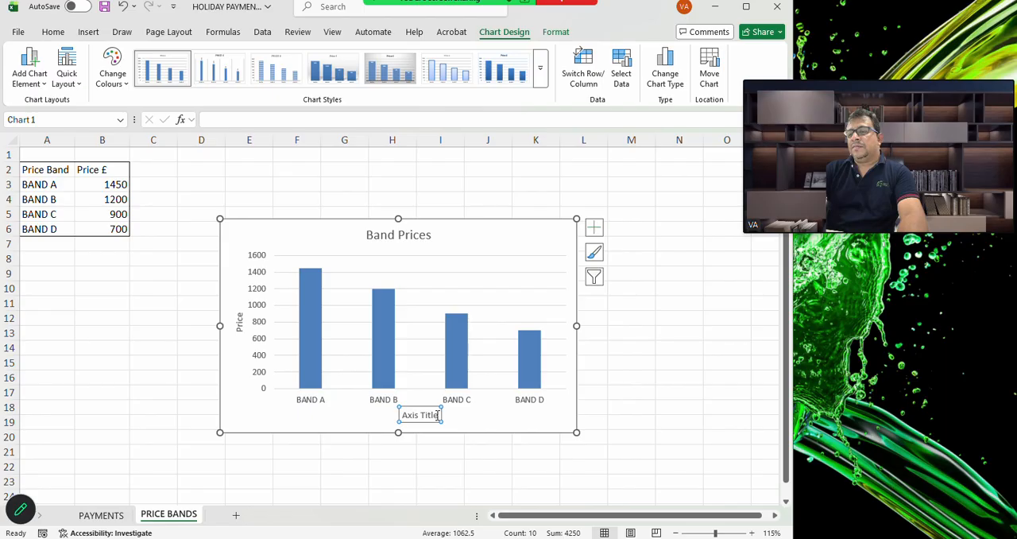
click(438, 415)
drag(438, 414, 409, 414)
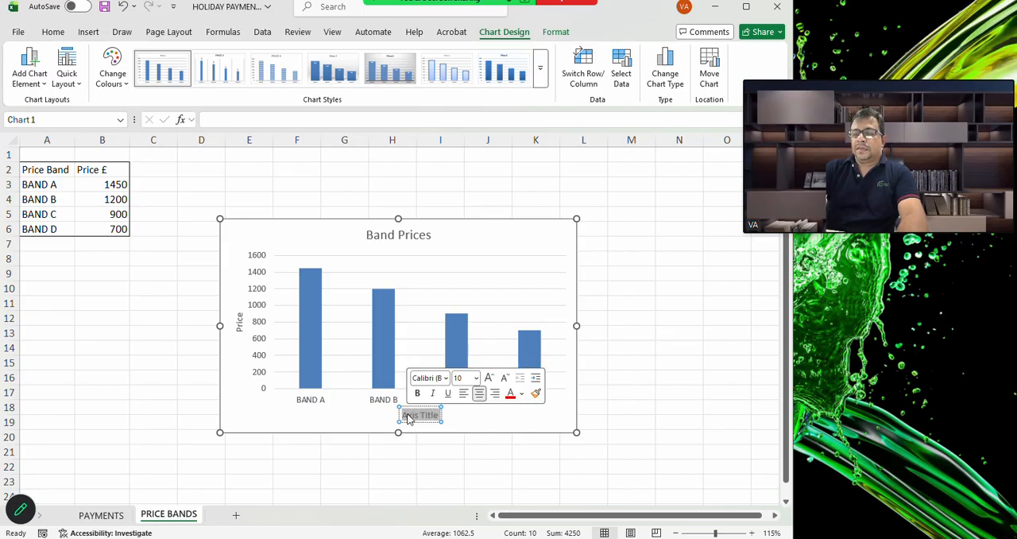
text(Band)
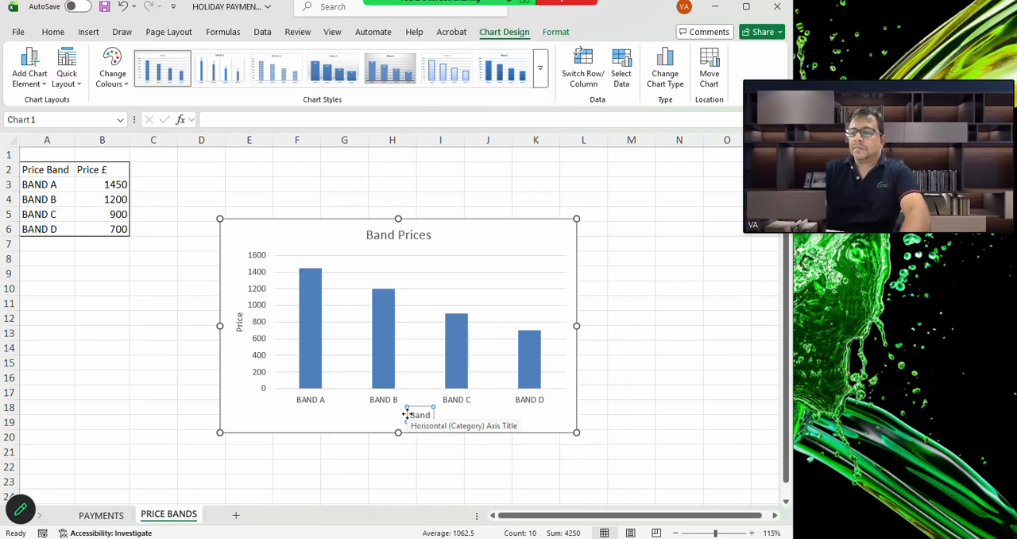
text( T)
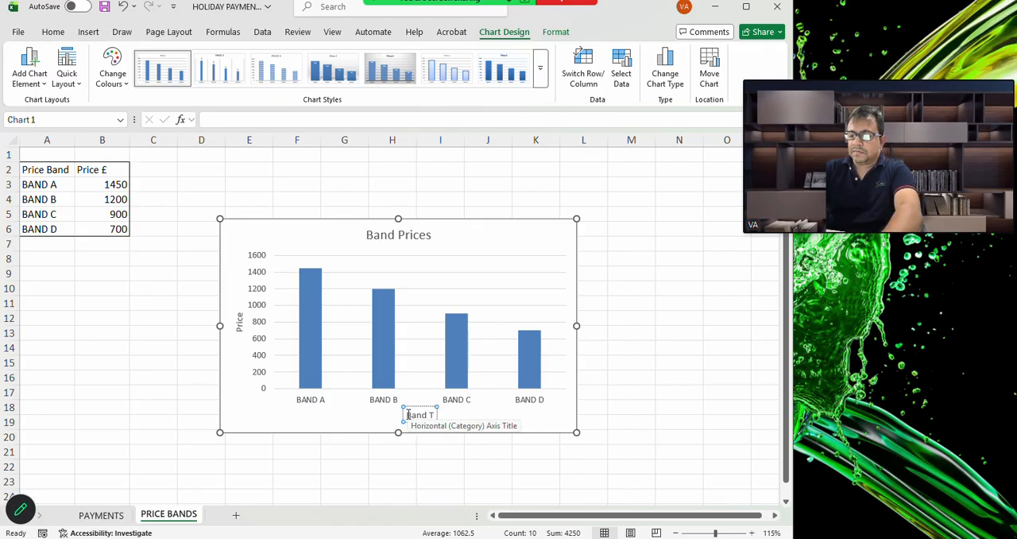
text(ypes)
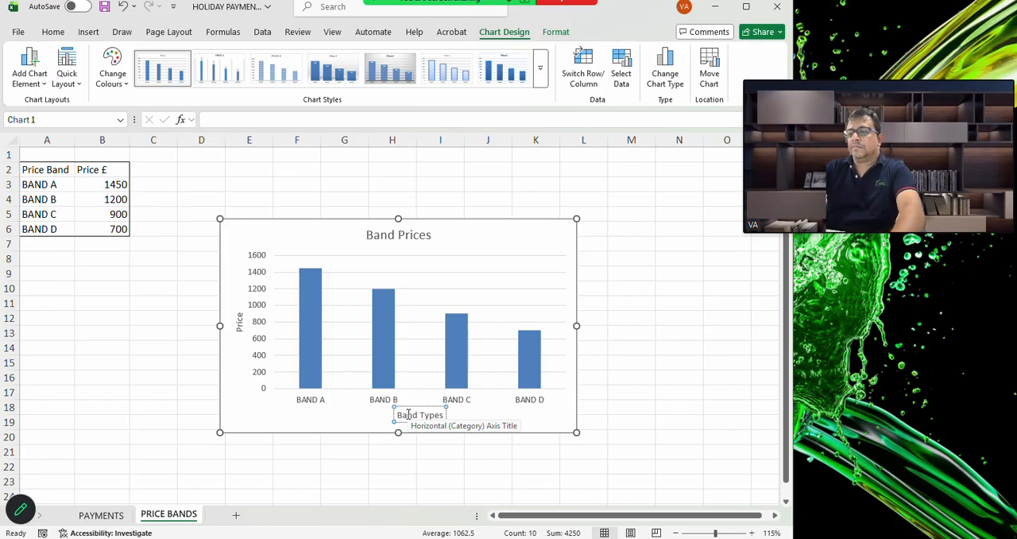
click(653, 354)
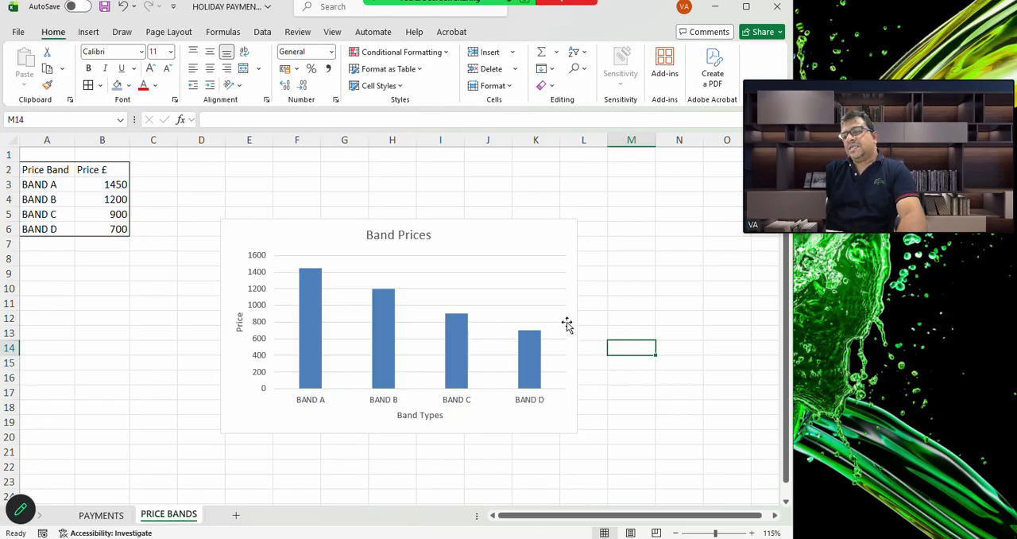
Add a legend to the Band Prices chart
click(555, 247)
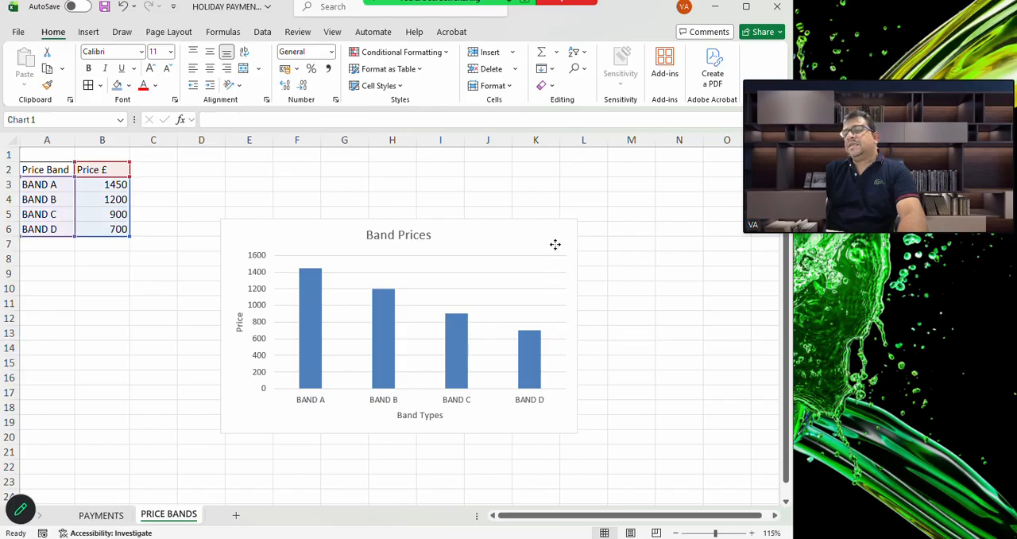
click(591, 230)
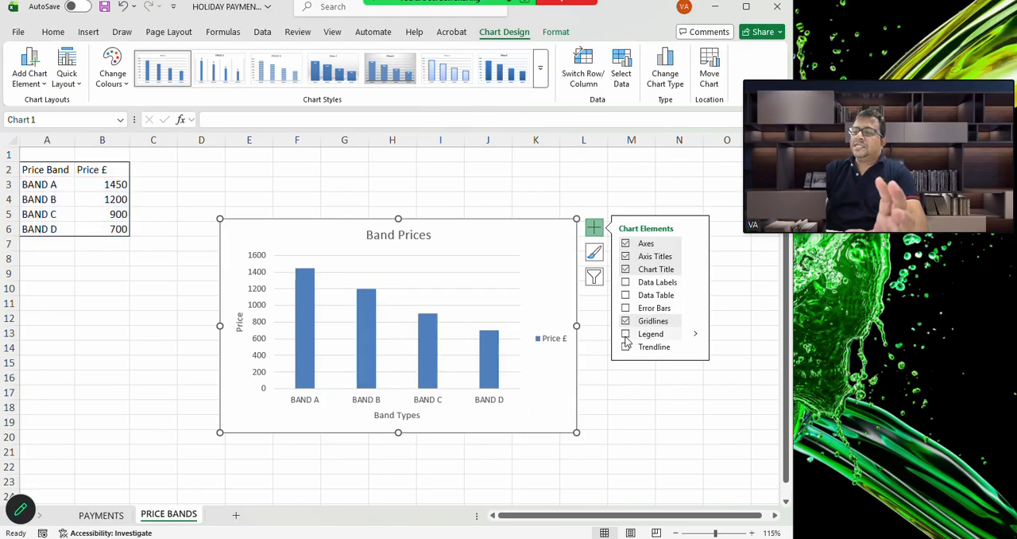
click(626, 335)
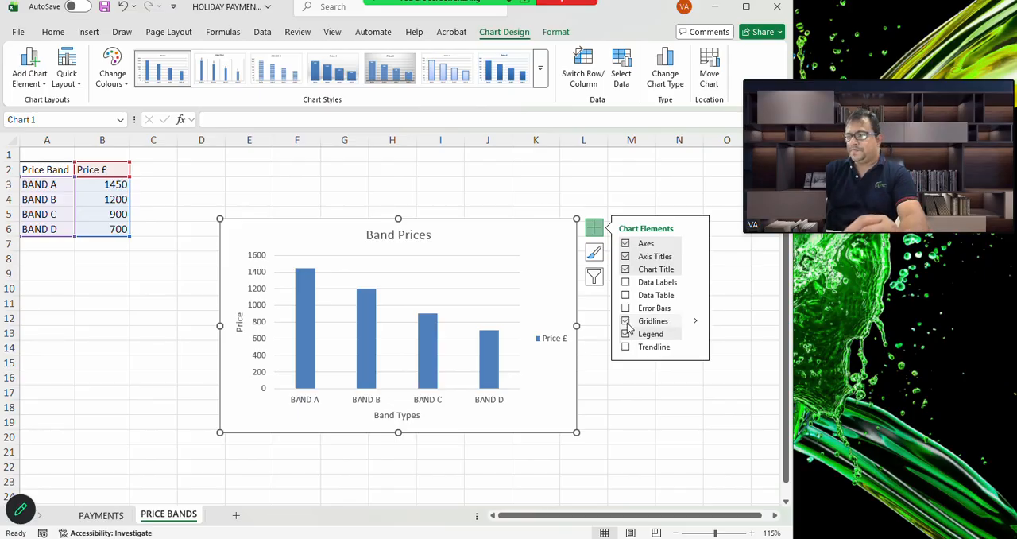
click(610, 433)
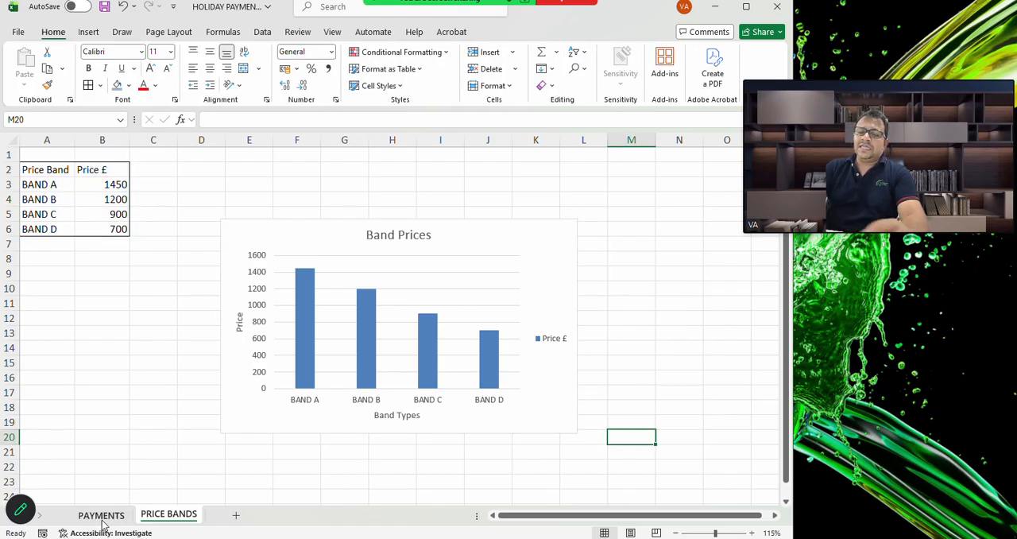
Turn on filtering for the header row A2:N2 of the PAYMENTS sheet
click(100, 516)
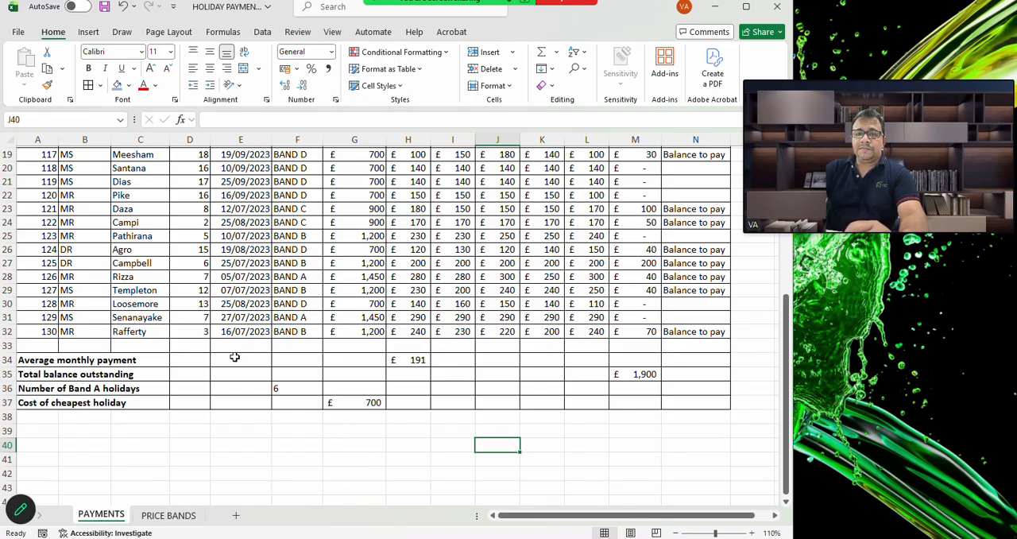
scroll(234, 356, up, 6)
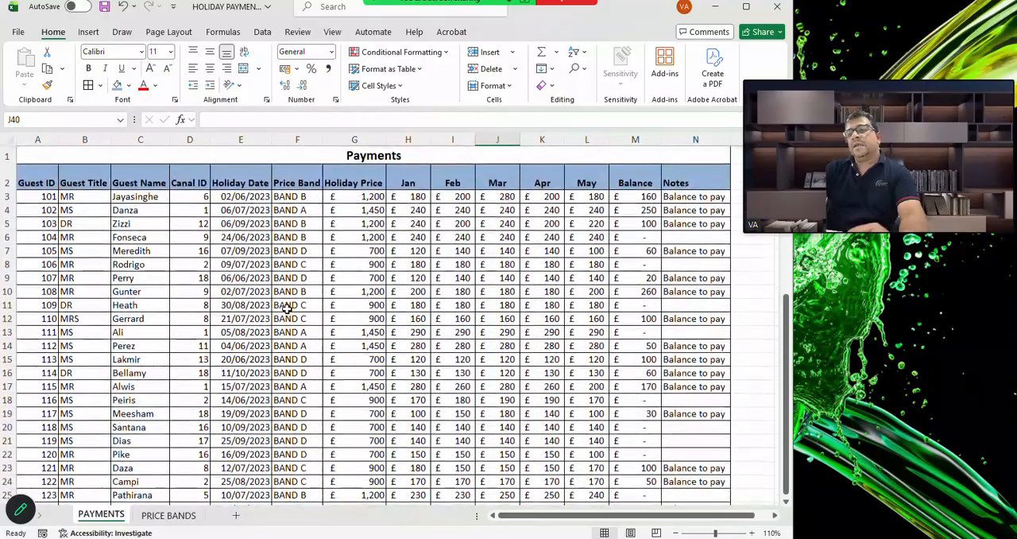
scroll(287, 308, down, 1)
scroll(288, 309, up, 1)
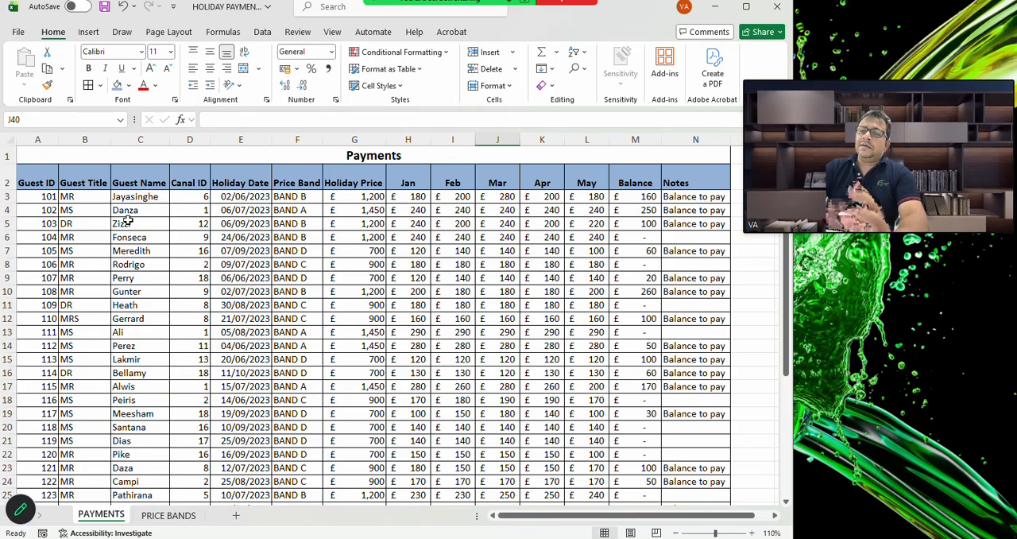
click(36, 181)
drag(35, 181, 710, 185)
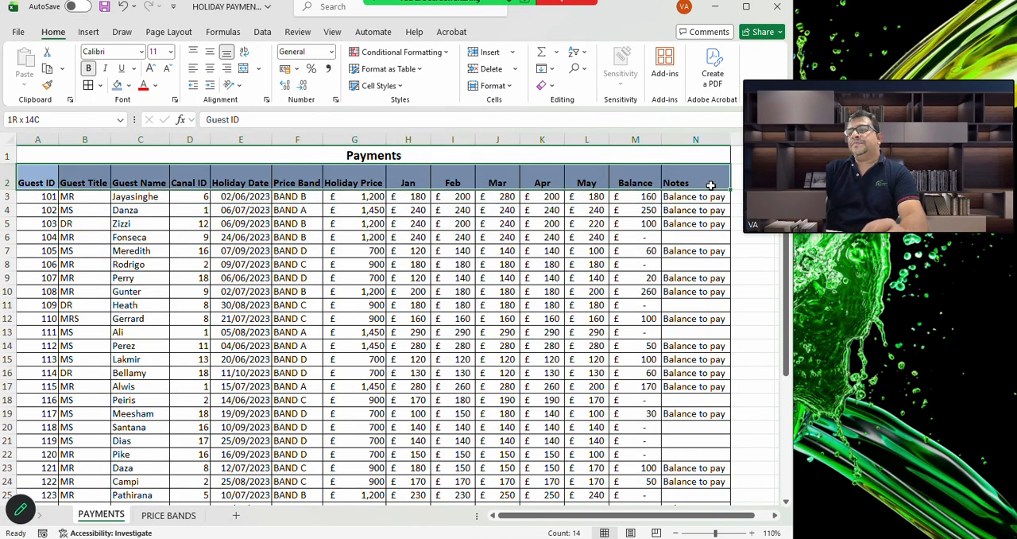
click(578, 56)
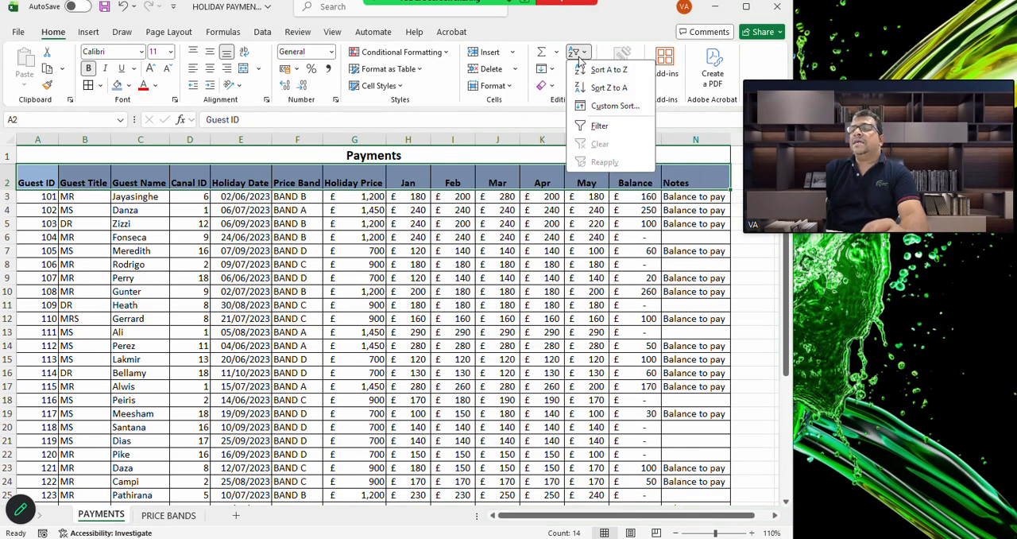
click(599, 129)
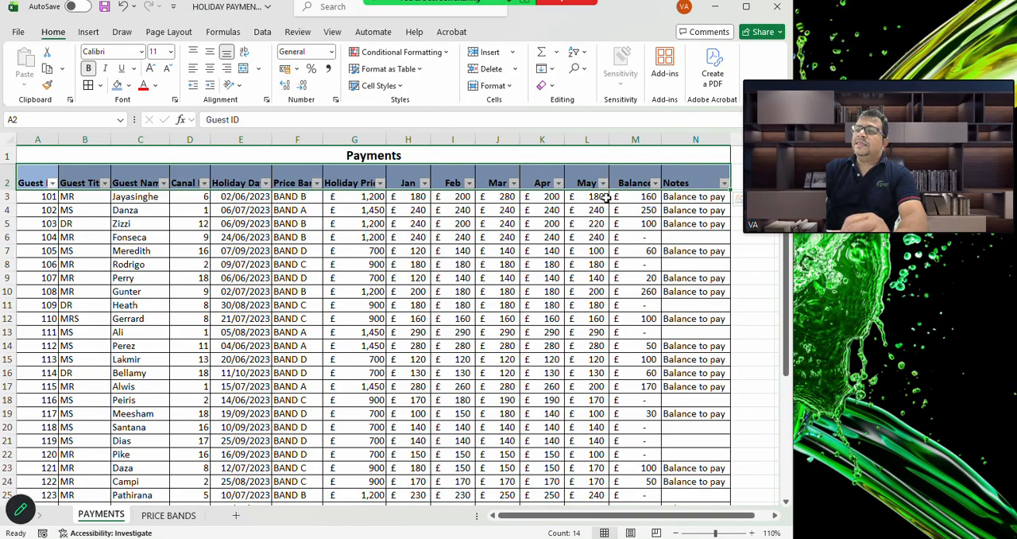
Filter the Price Band column to show only BAND C holidays
click(317, 183)
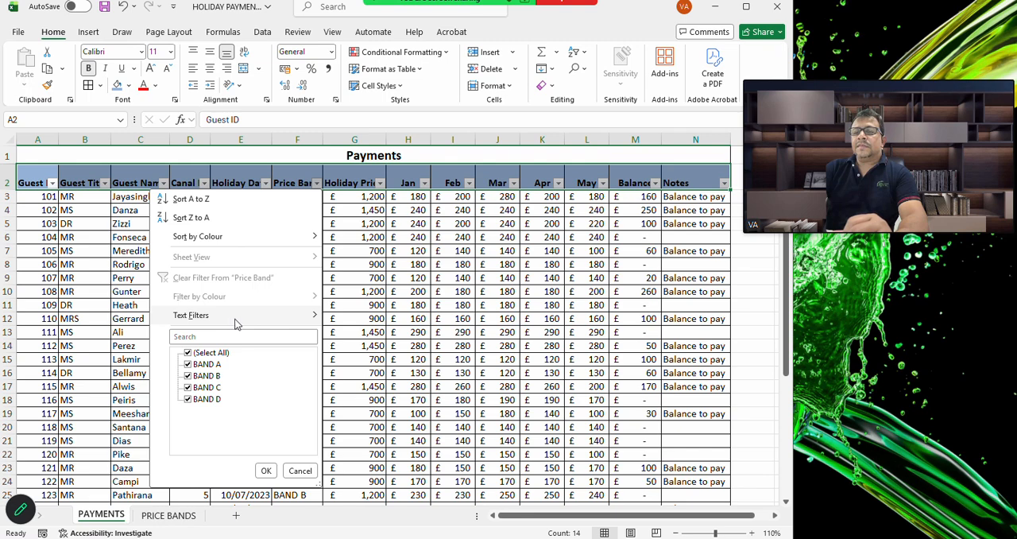
click(189, 354)
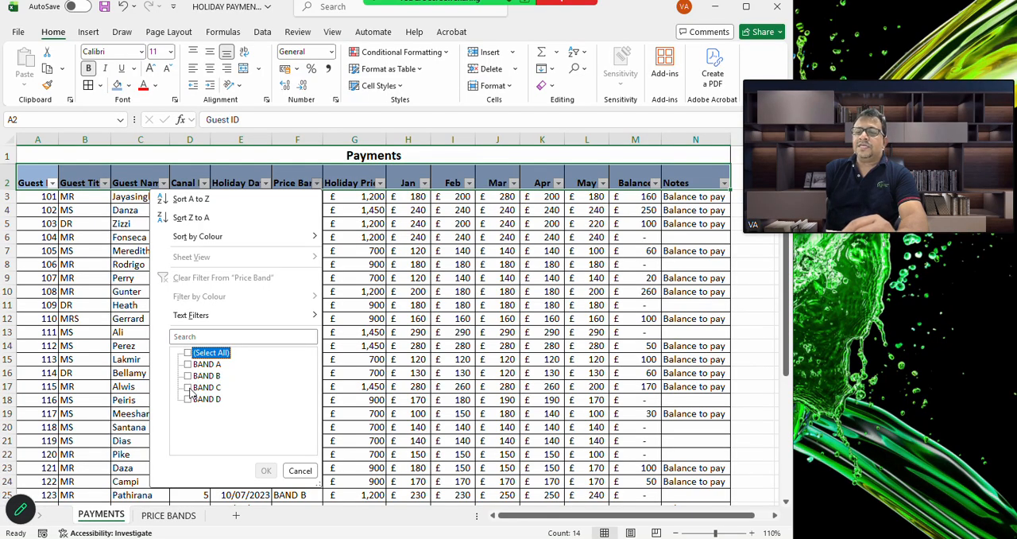
click(188, 388)
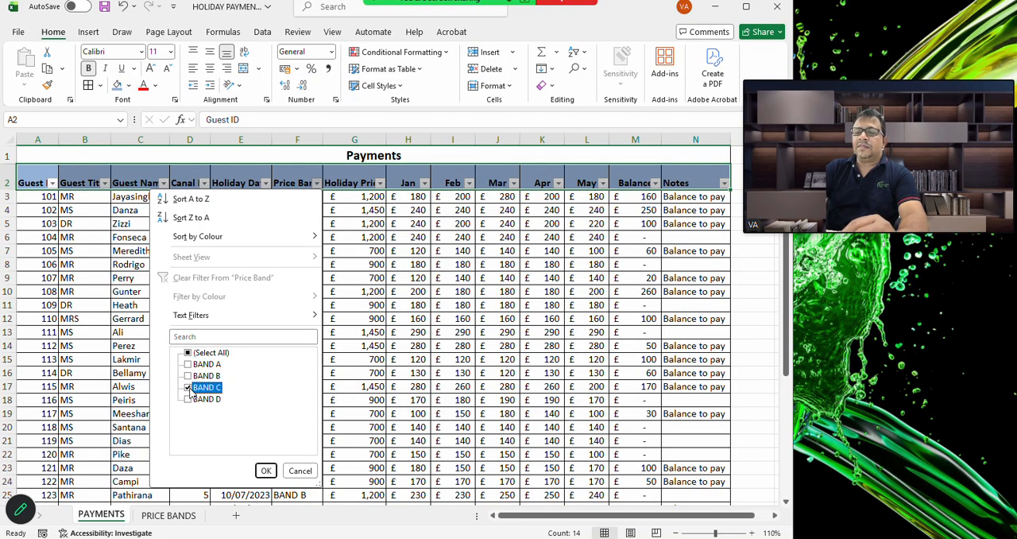
click(265, 470)
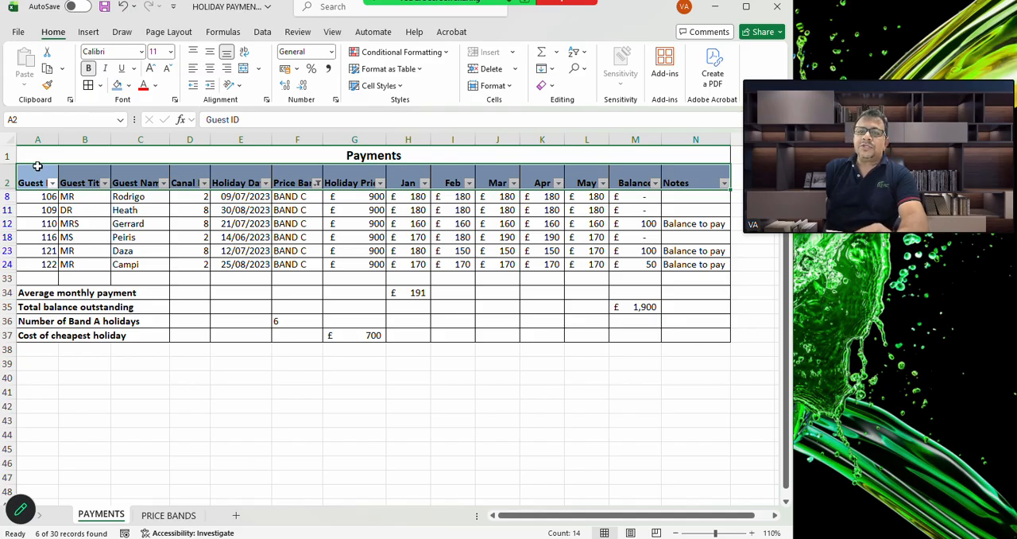
Copy the filtered BAND C rows with their headings and paste them as values only, starting at A47
drag(37, 176, 718, 272)
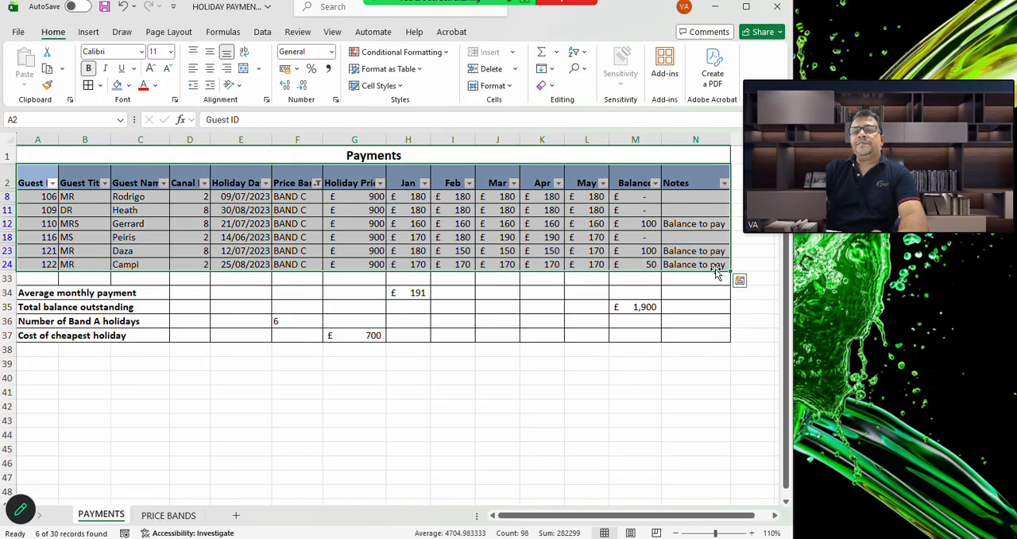
key(ctrl+c)
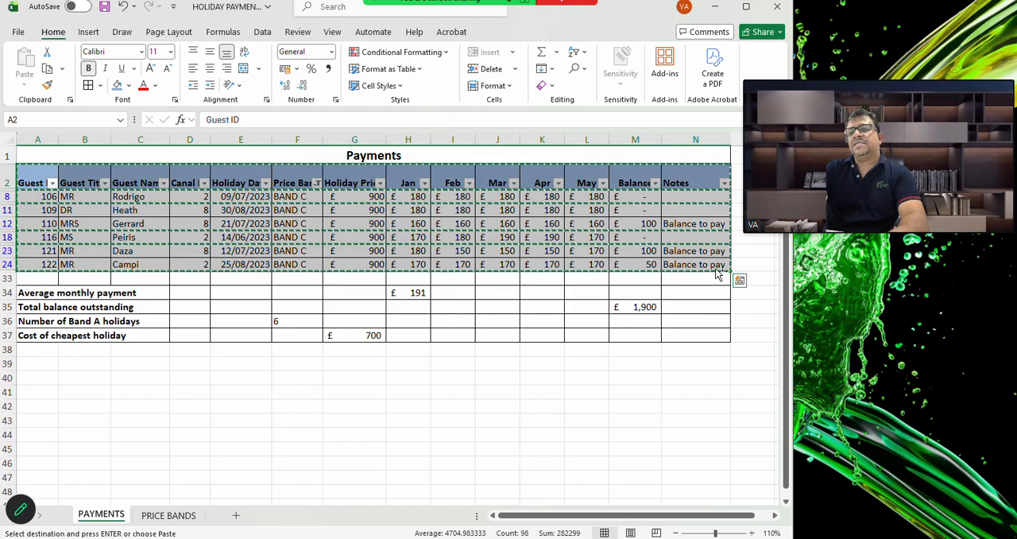
scroll(75, 454, down, 1)
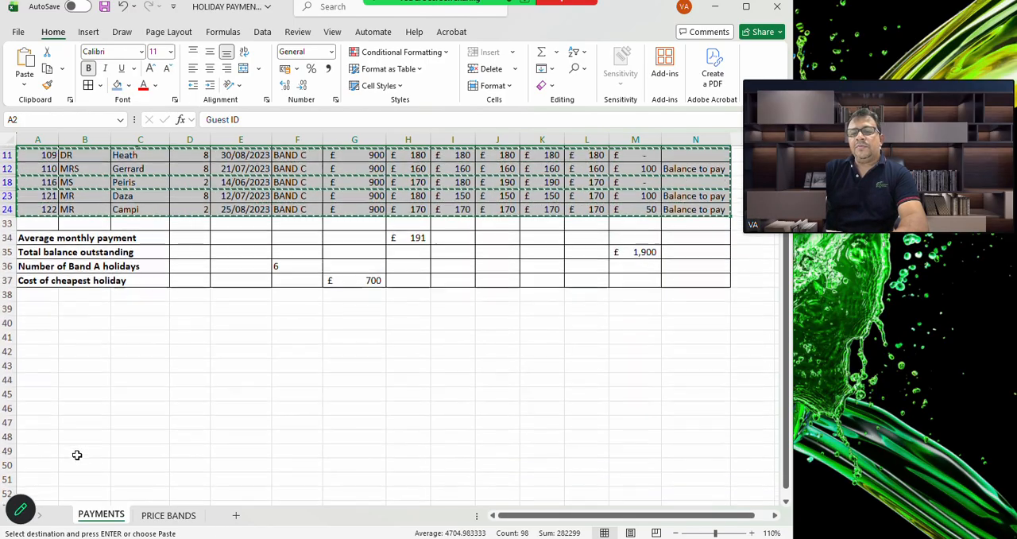
click(49, 421)
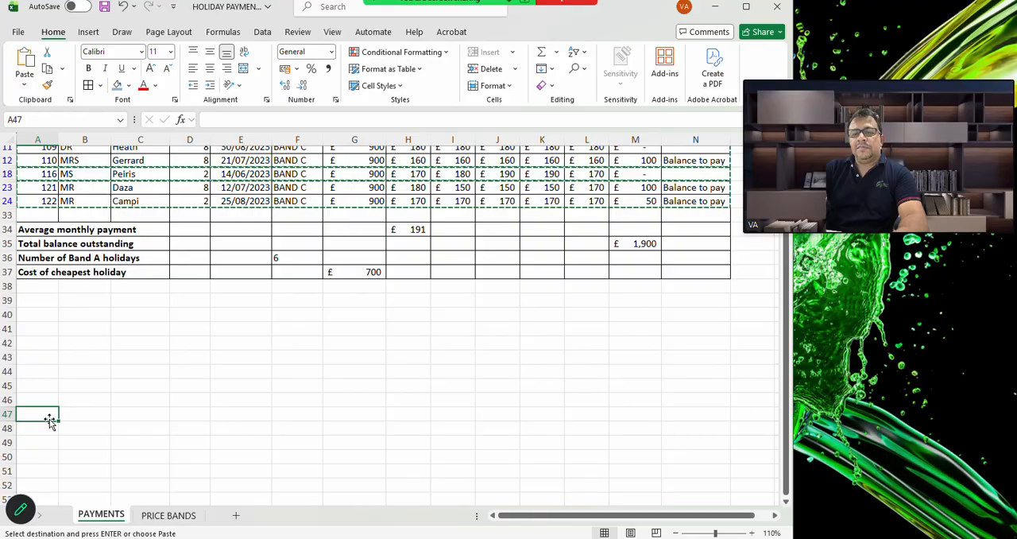
click(24, 87)
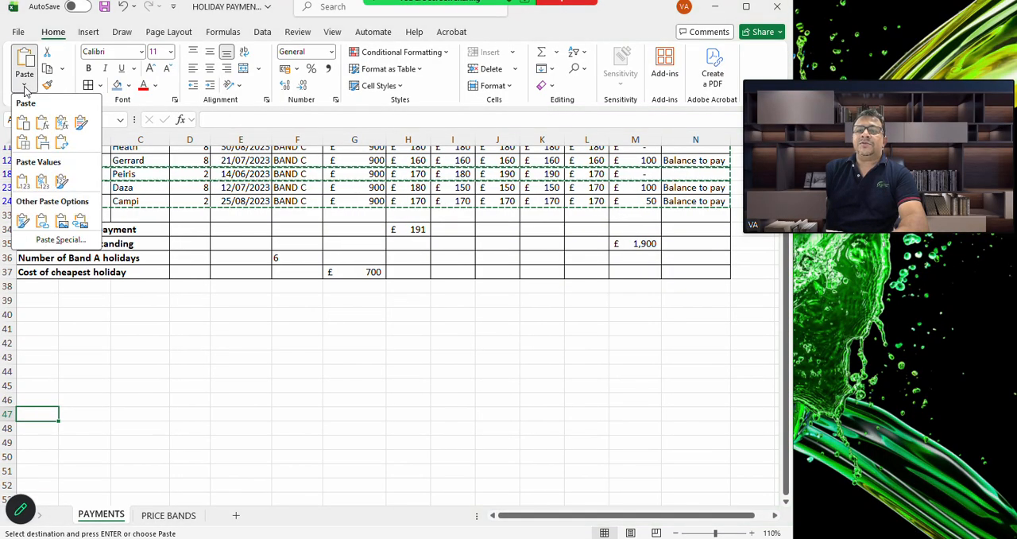
click(24, 188)
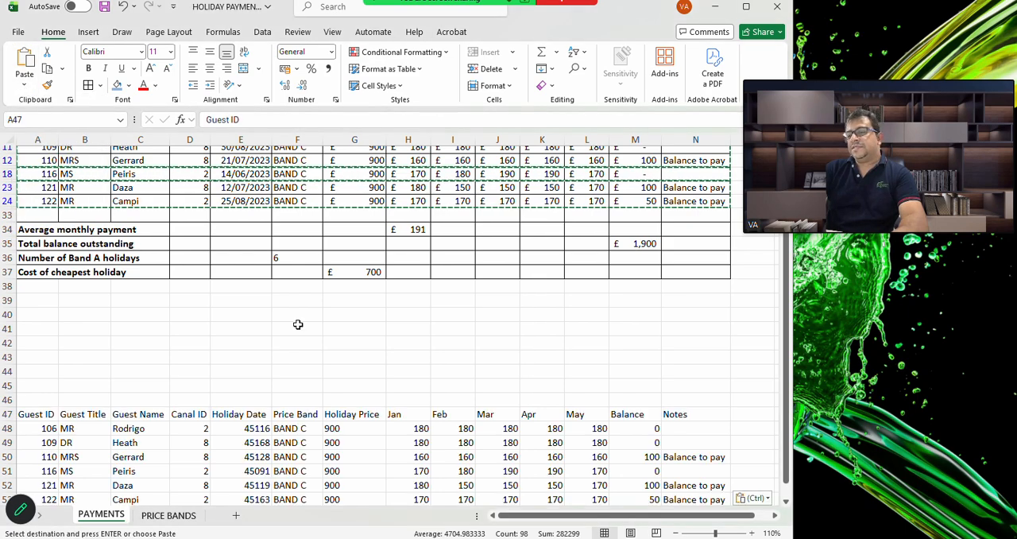
scroll(382, 333, up, 2)
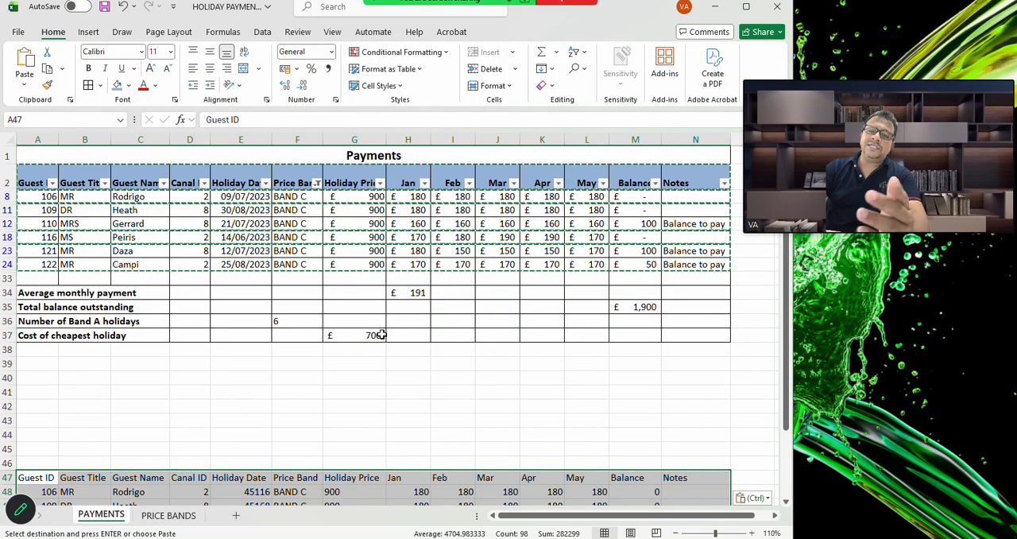
scroll(381, 334, down, 2)
scroll(382, 333, up, 2)
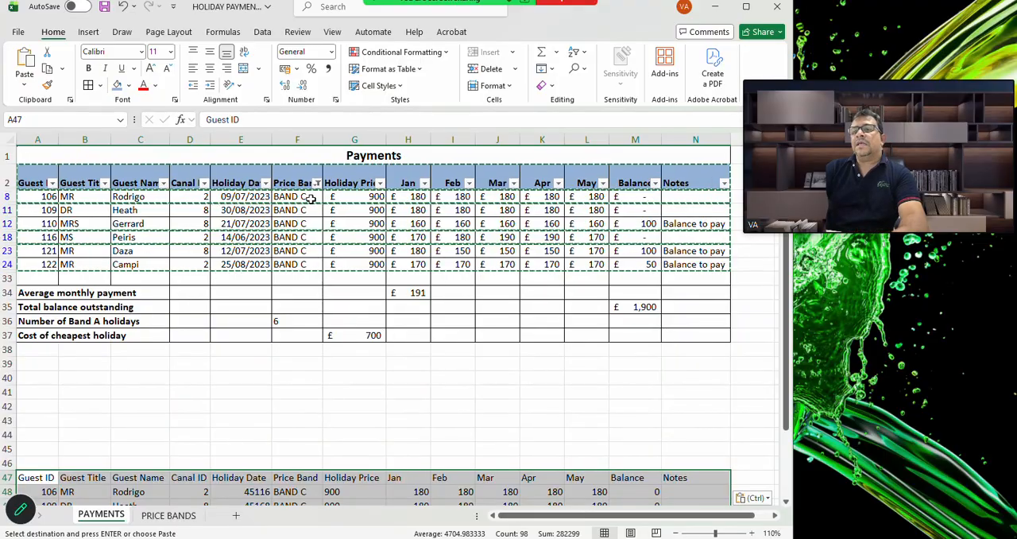
double_click(344, 324)
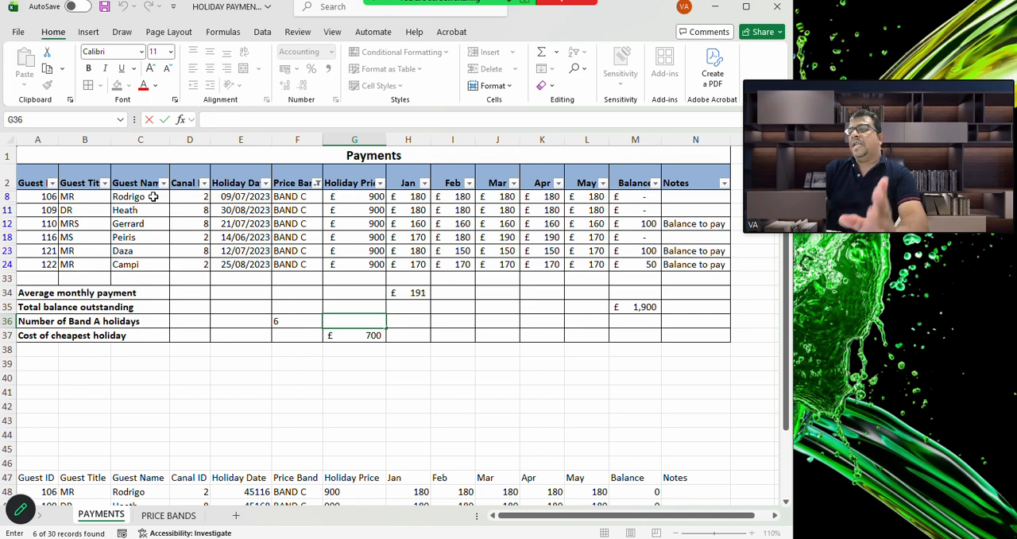
Hide column A and columns D to L on the PAYMENTS sheet
click(37, 140)
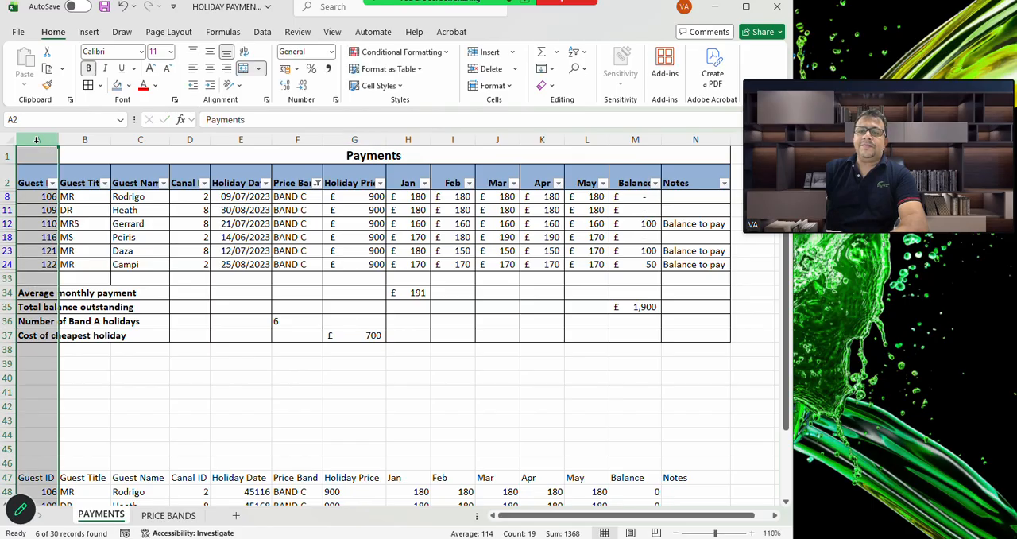
ctrl+click(187, 139)
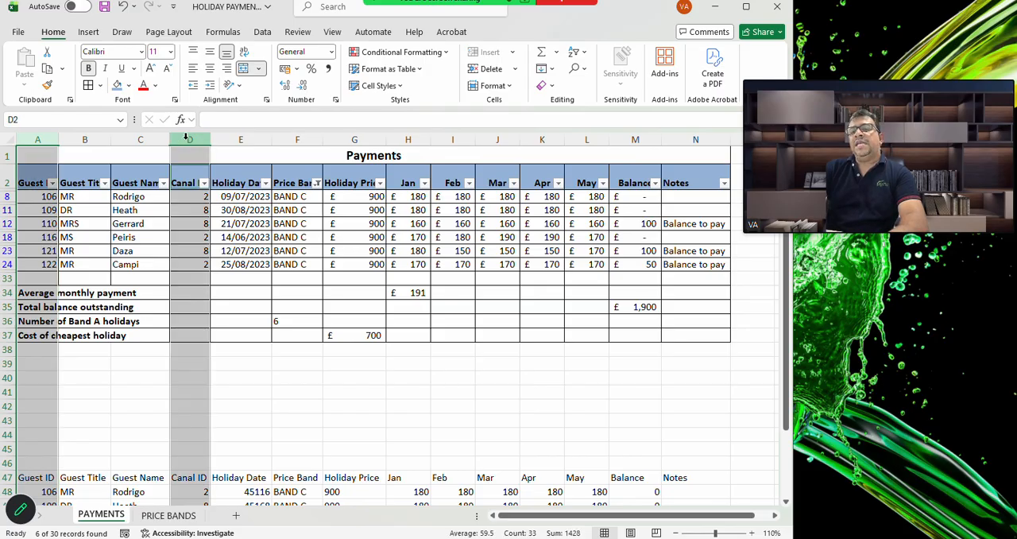
mouse_move(185, 137)
mouse_down()
mouse_move(226, 132)
mouse_move(201, 132)
mouse_up()
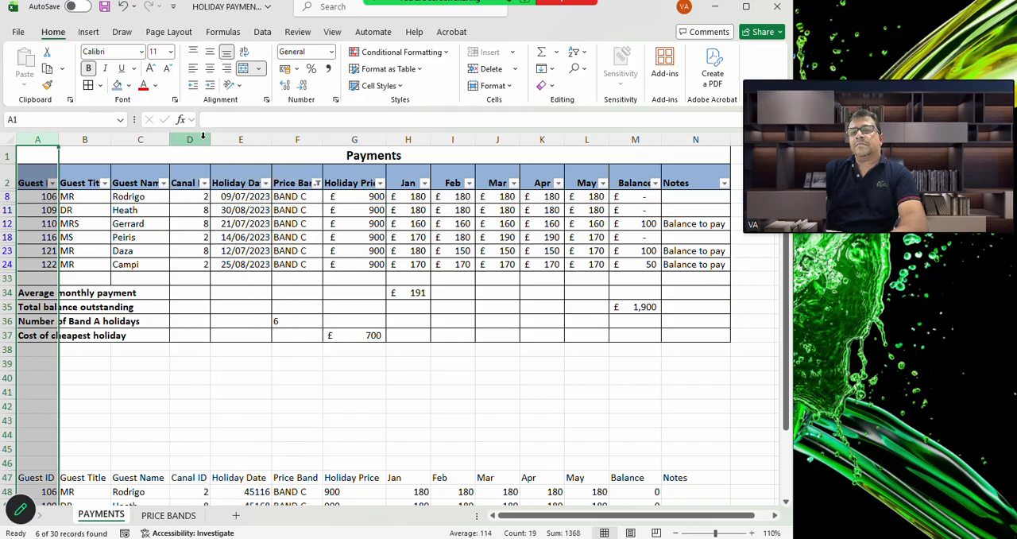
ctrl+click(200, 137)
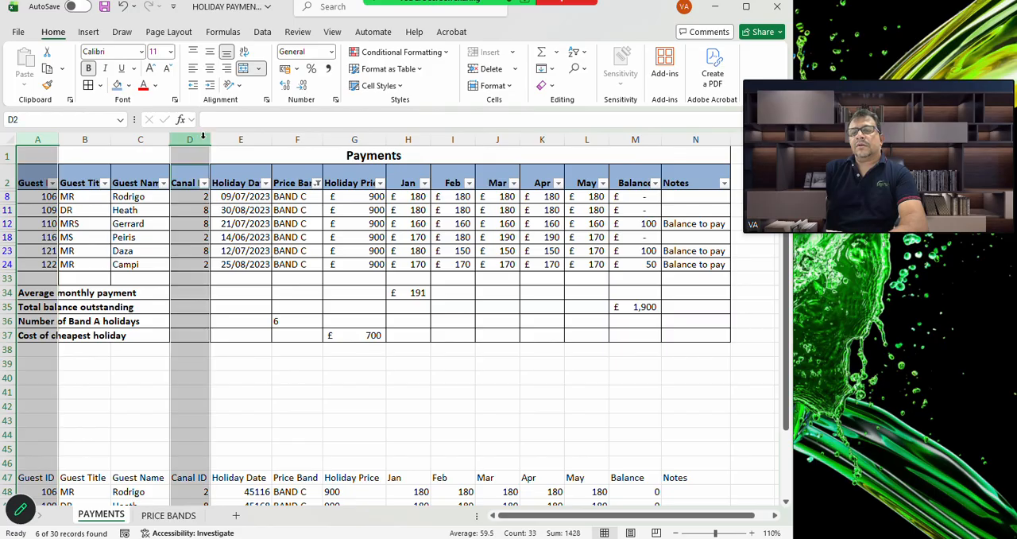
ctrl+click(234, 140)
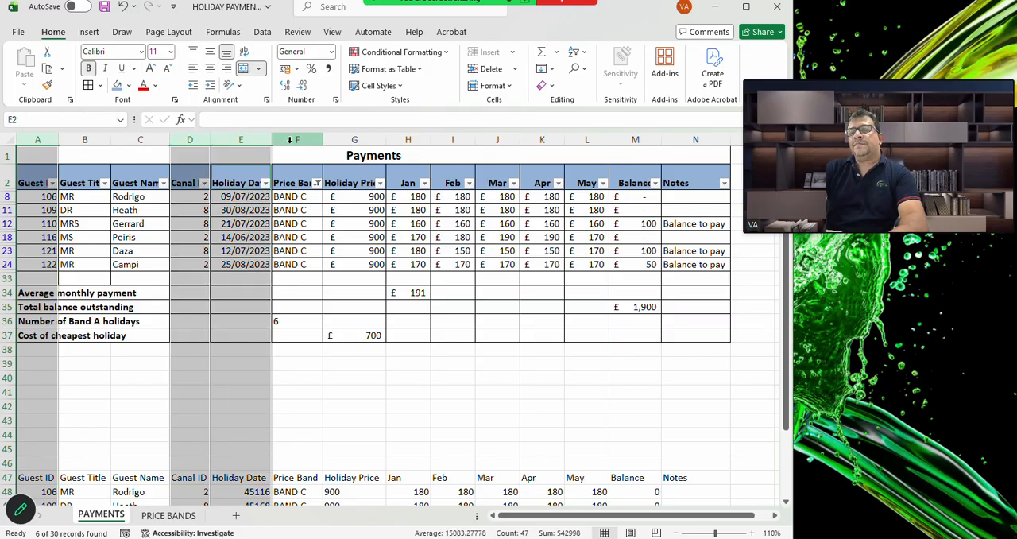
ctrl+click(288, 139)
ctrl+click(354, 136)
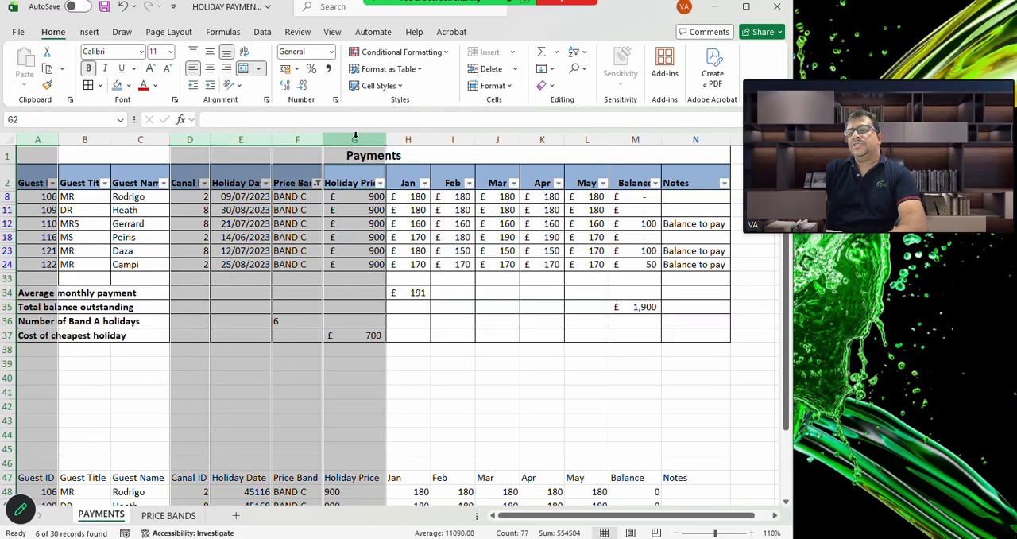
ctrl+click(406, 137)
ctrl+click(437, 139)
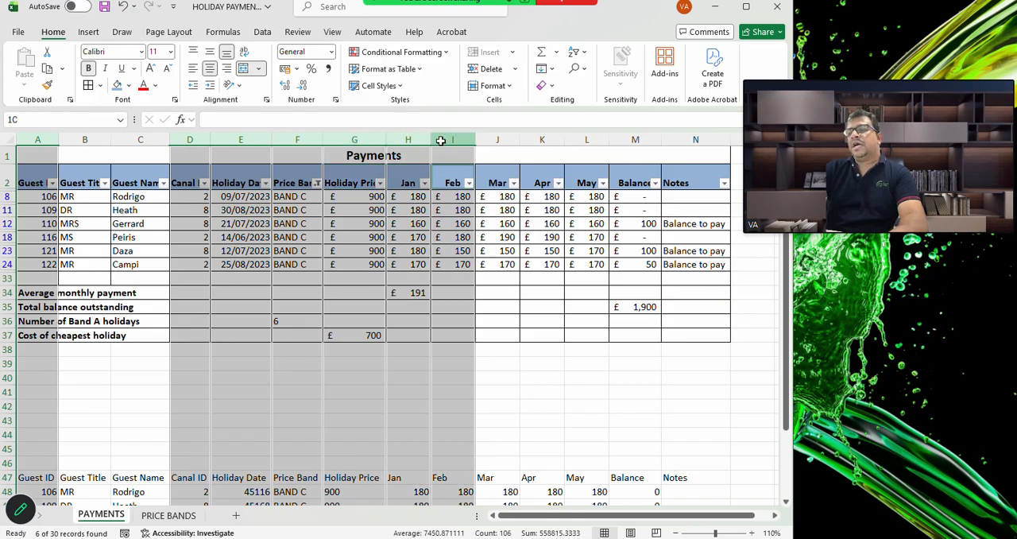
ctrl+click(489, 139)
ctrl+click(542, 139)
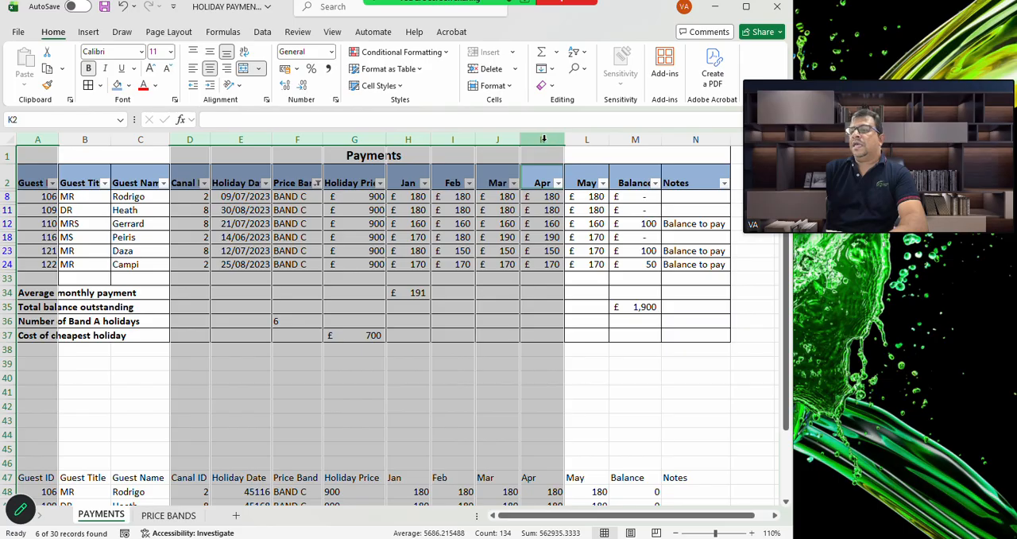
ctrl+click(583, 137)
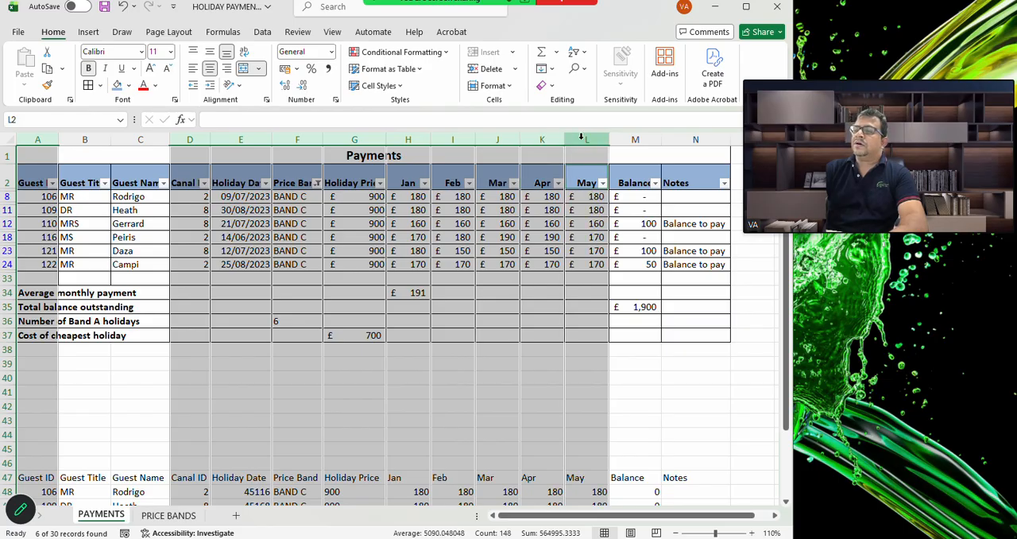
right_click(287, 140)
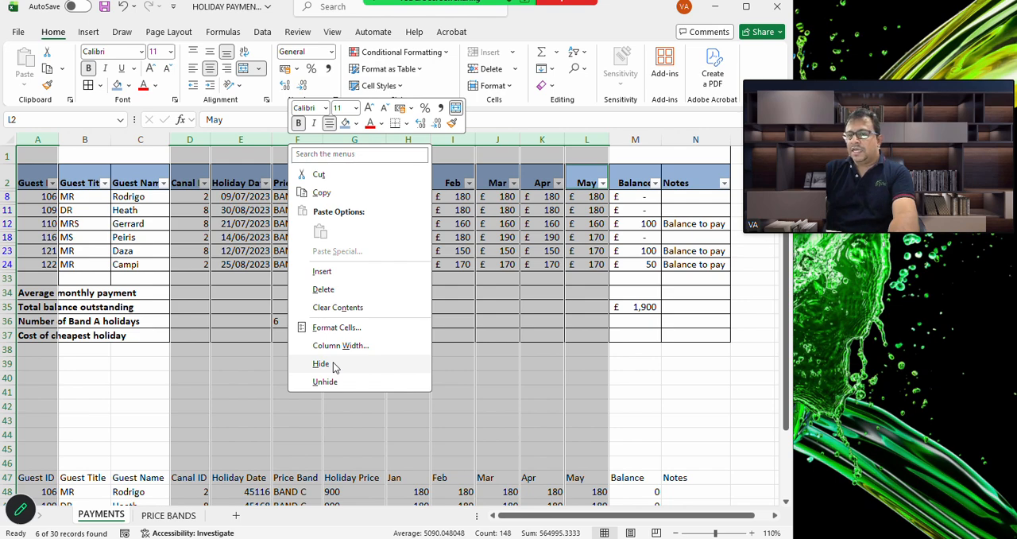
click(322, 364)
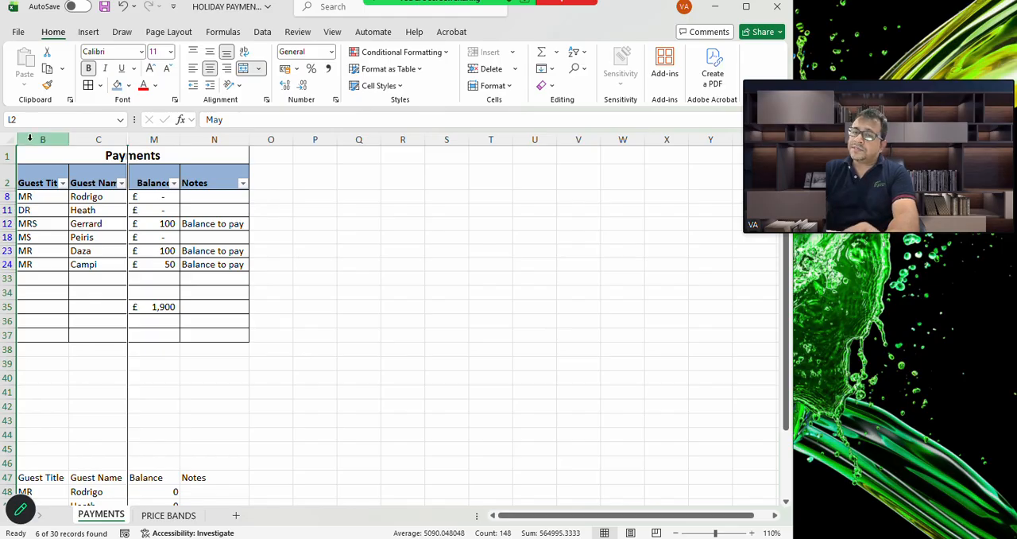
Unhide the hidden columns between B and N on the PAYMENTS sheet
drag(29, 136, 240, 133)
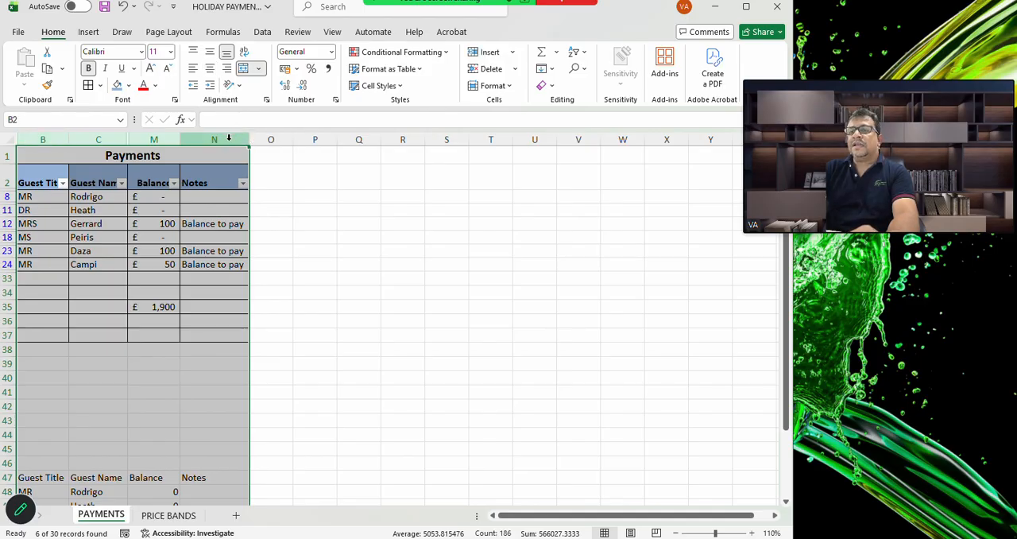
right_click(229, 141)
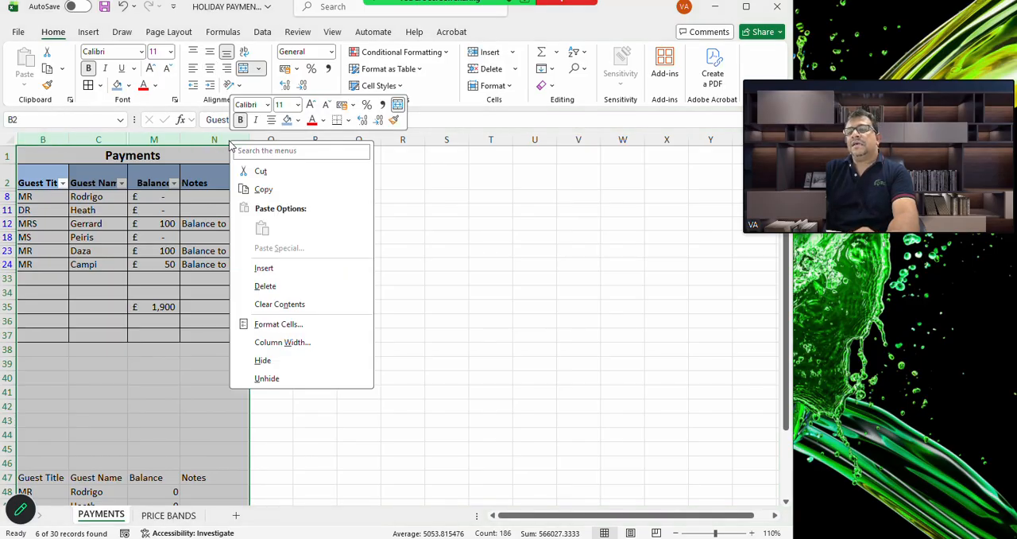
click(269, 379)
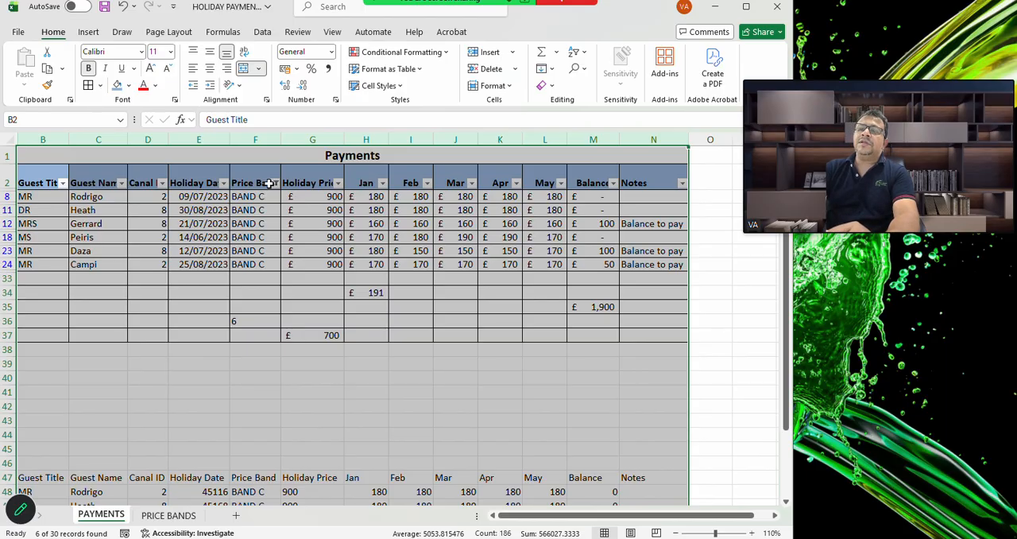
Clear the filter from the Price Band column and deselect the columns
click(273, 185)
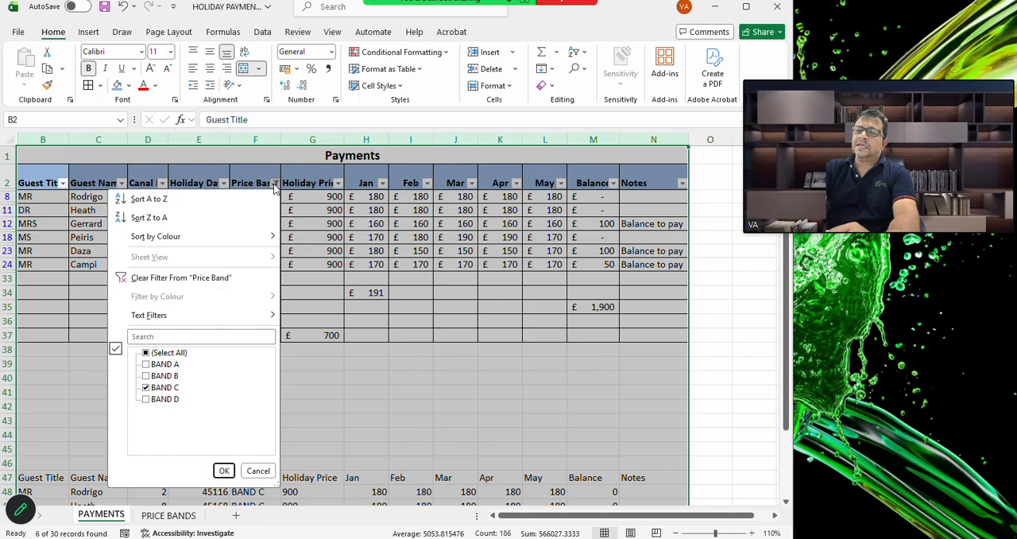
click(149, 278)
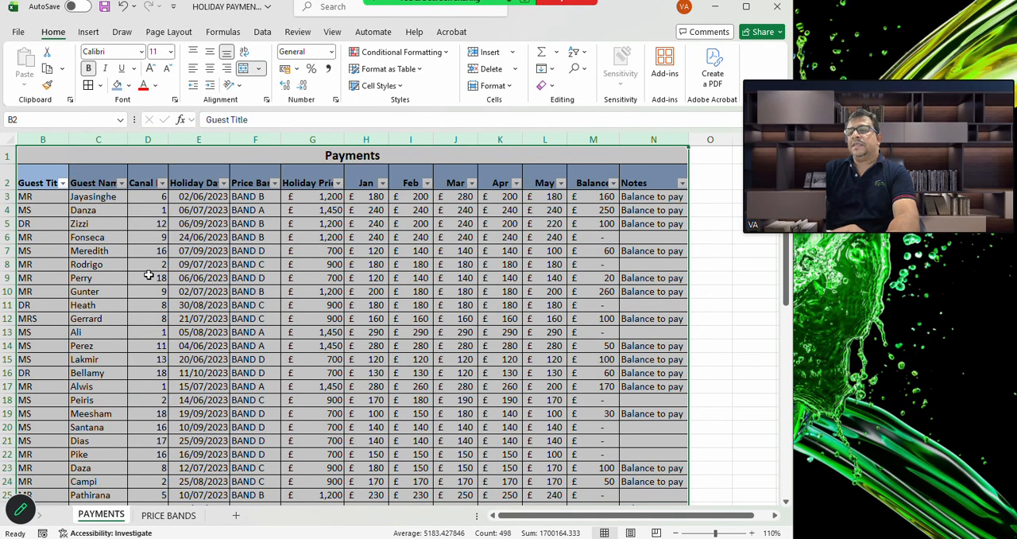
click(724, 318)
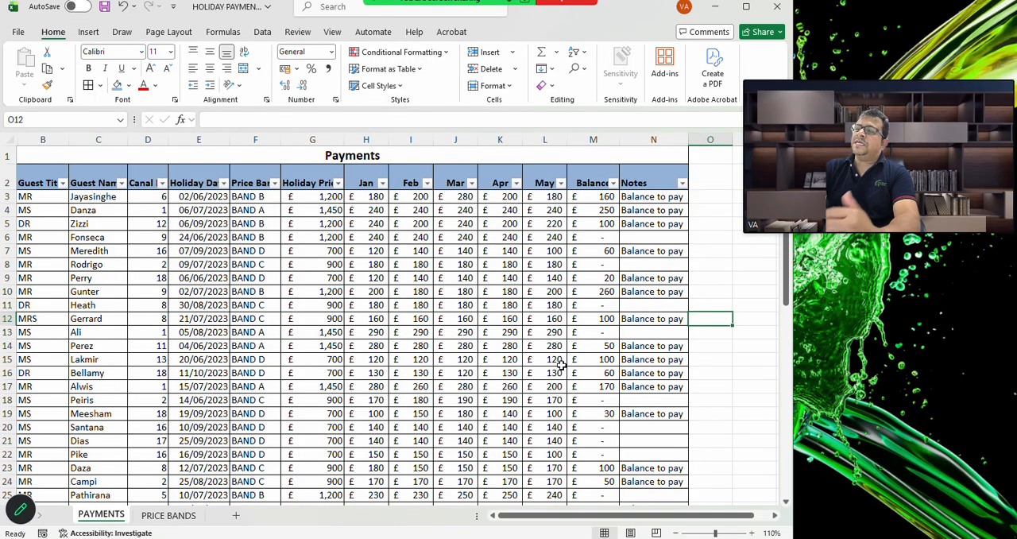
Review the full payments table and the BAND C extract below it
scroll(561, 364, down, 6)
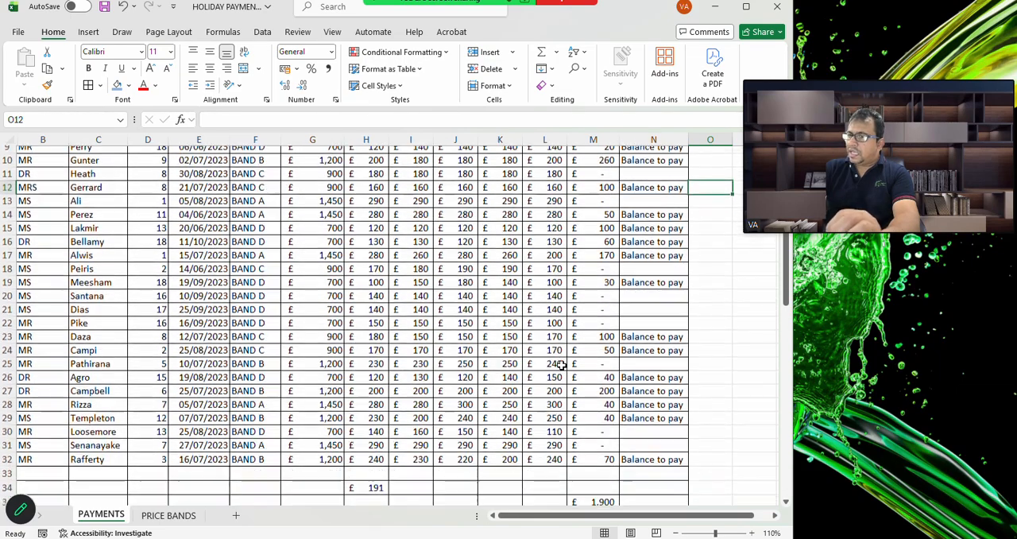
scroll(561, 365, up, 6)
scroll(561, 364, down, 11)
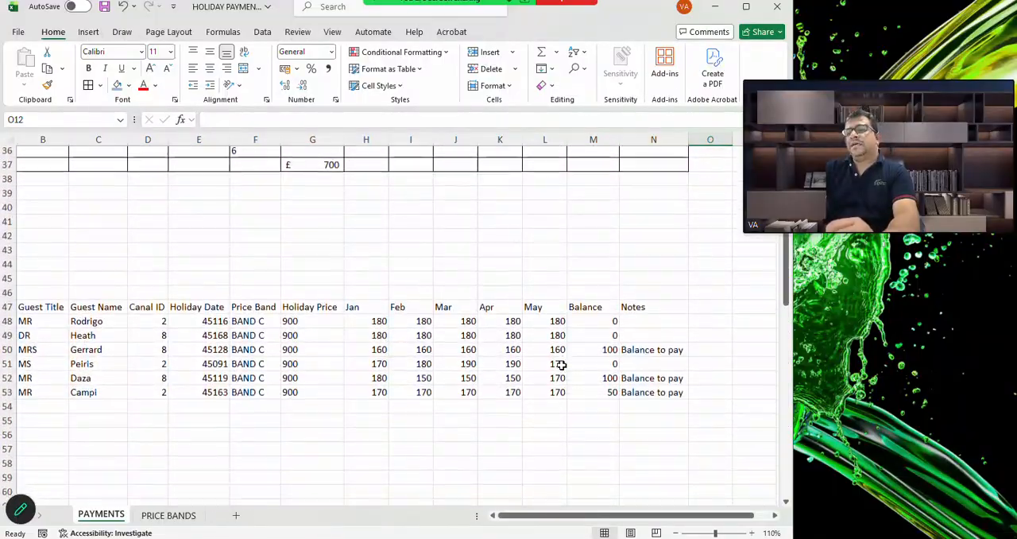
scroll(561, 364, up, 6)
scroll(561, 365, down, 3)
scroll(561, 365, down, 2)
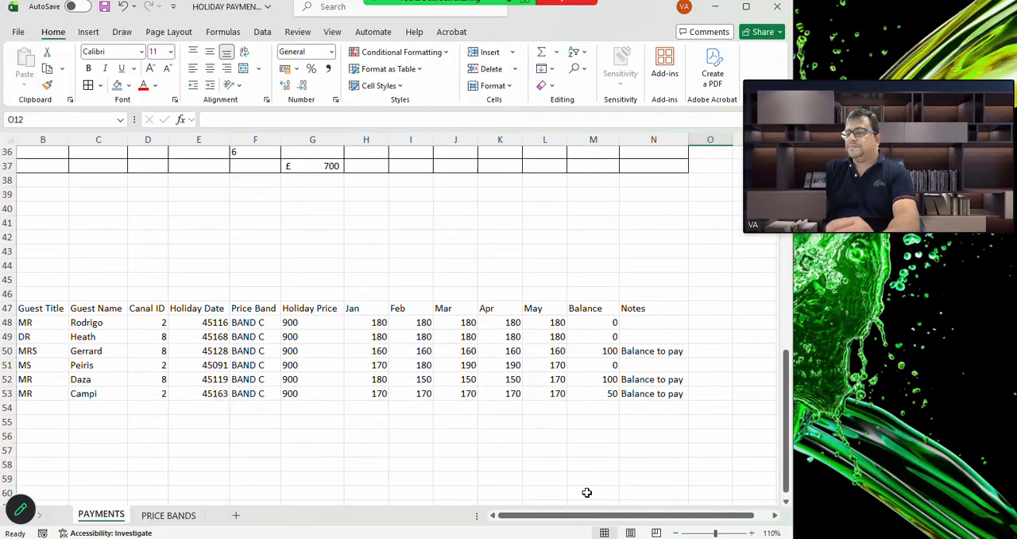
scroll(540, 389, up, 3)
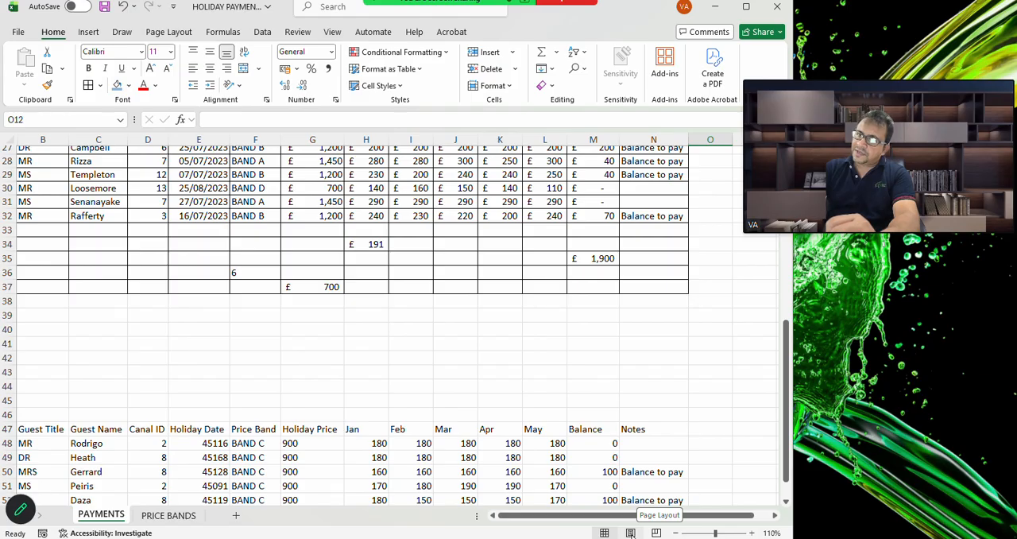
Add a page header with the author's name in the left section and the current date field in the right section
click(88, 32)
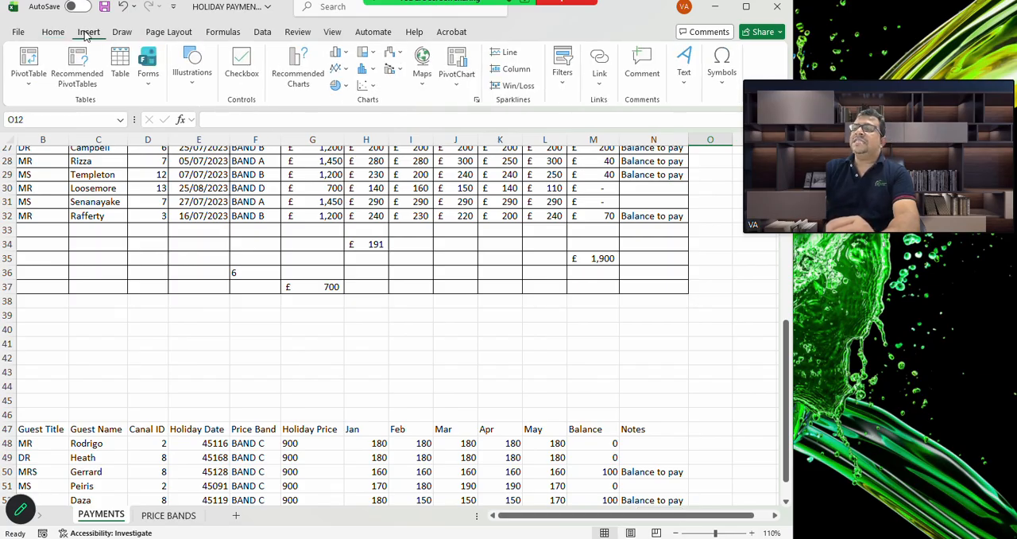
click(686, 75)
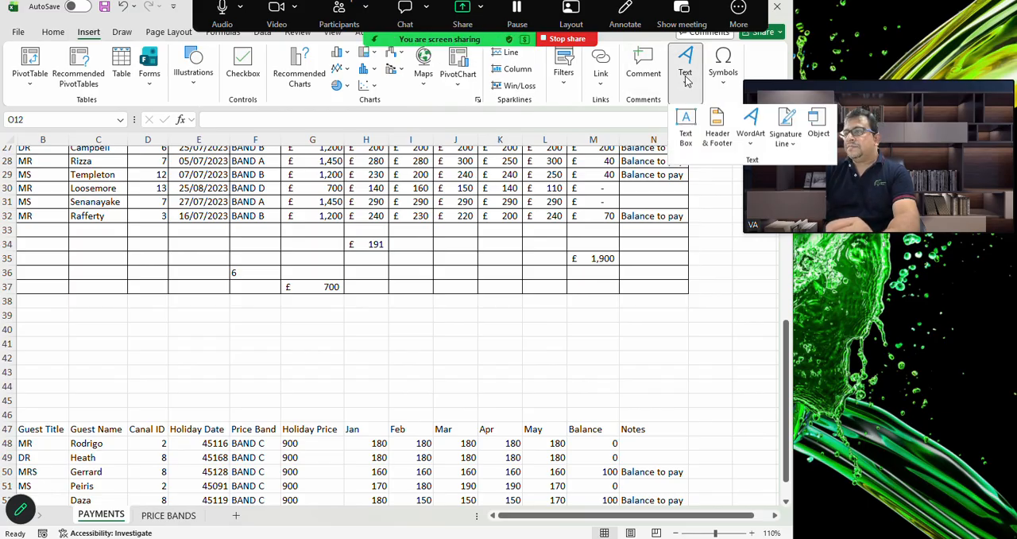
click(720, 127)
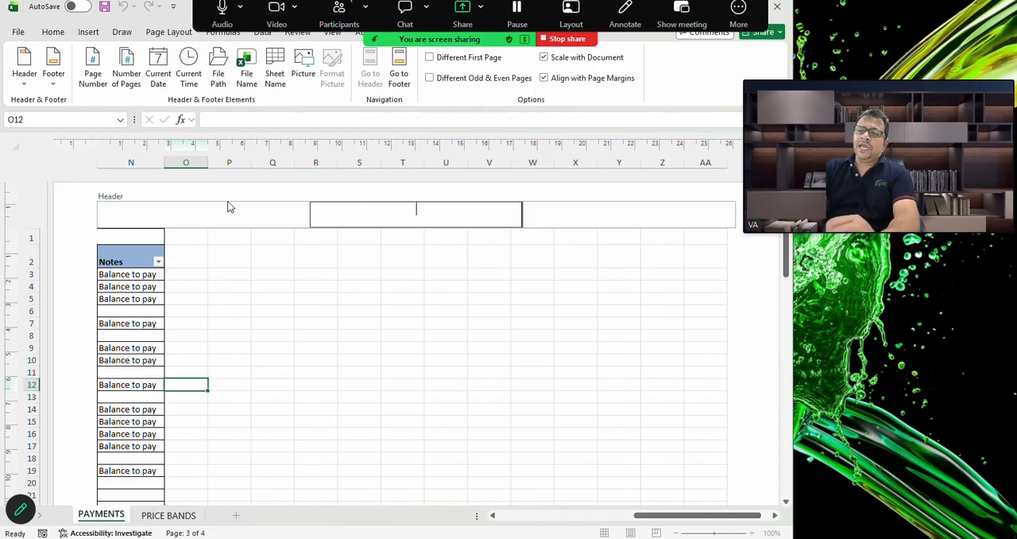
click(184, 208)
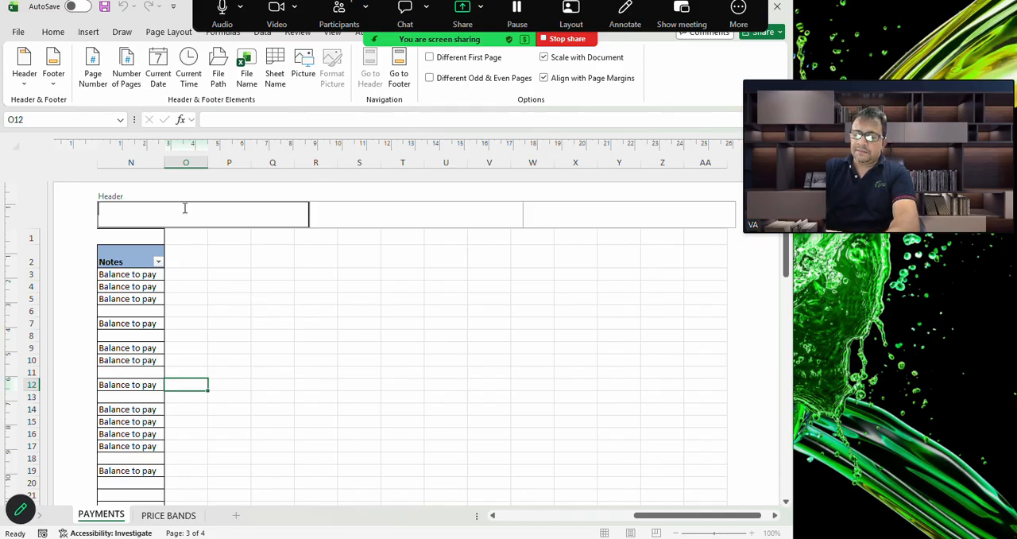
text(Vichara)
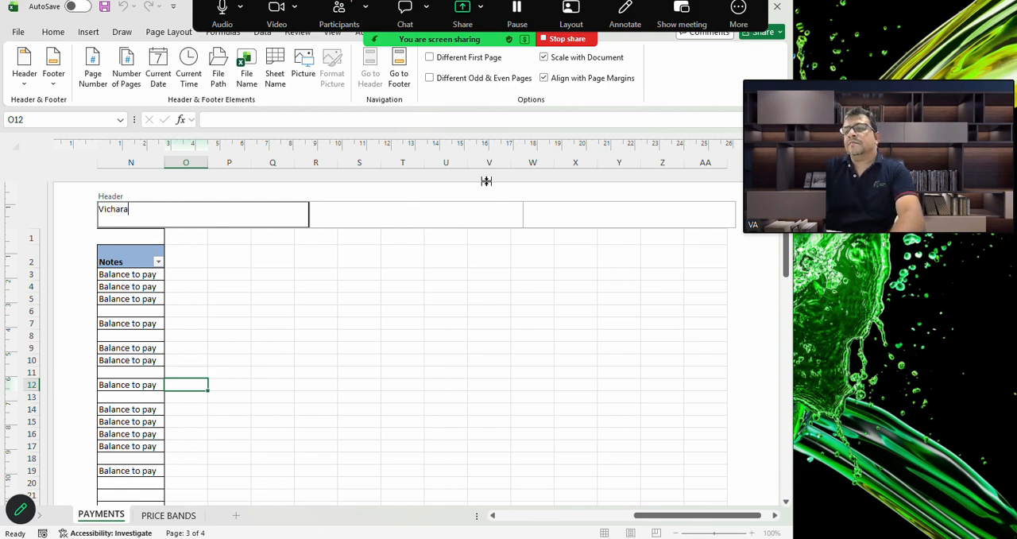
click(584, 213)
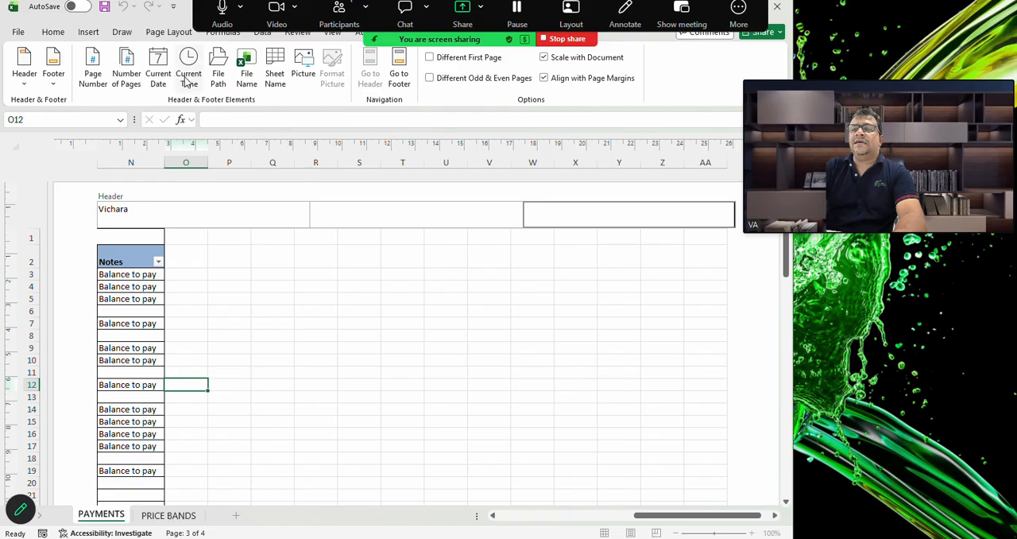
click(158, 72)
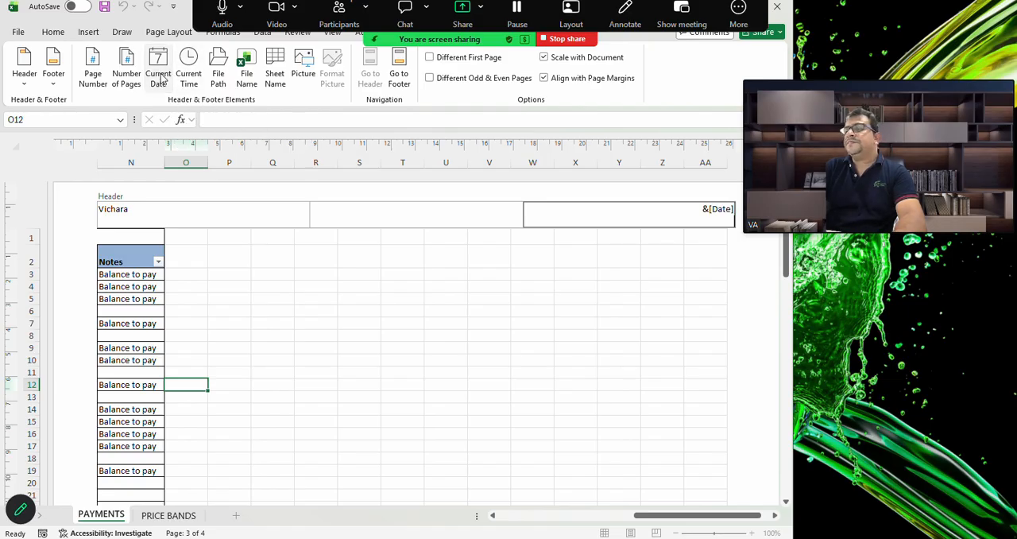
Check the header across the pages and return the PAYMENTS sheet to Normal view
scroll(553, 273, down, 5)
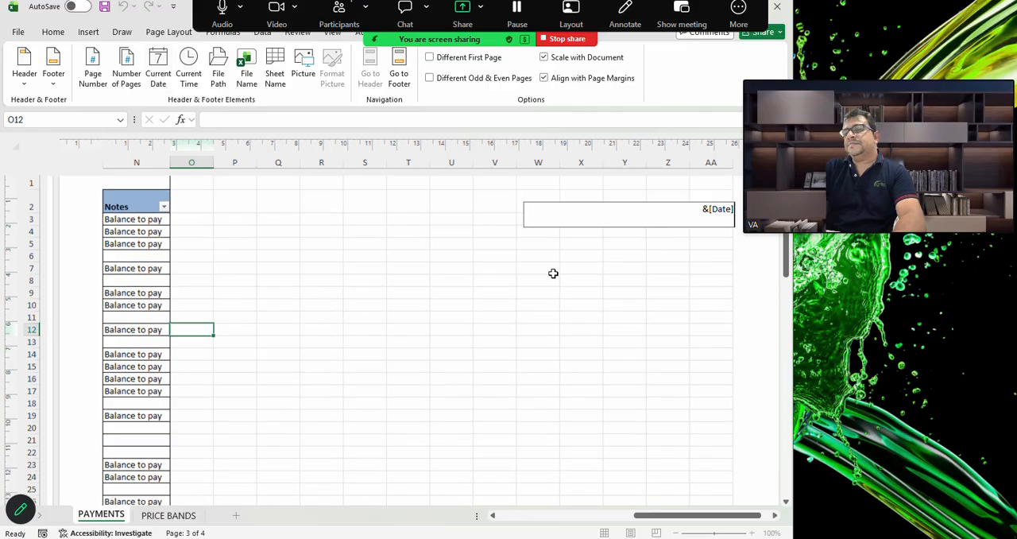
scroll(553, 273, down, 6)
scroll(553, 273, left, 1)
scroll(553, 273, up, 2)
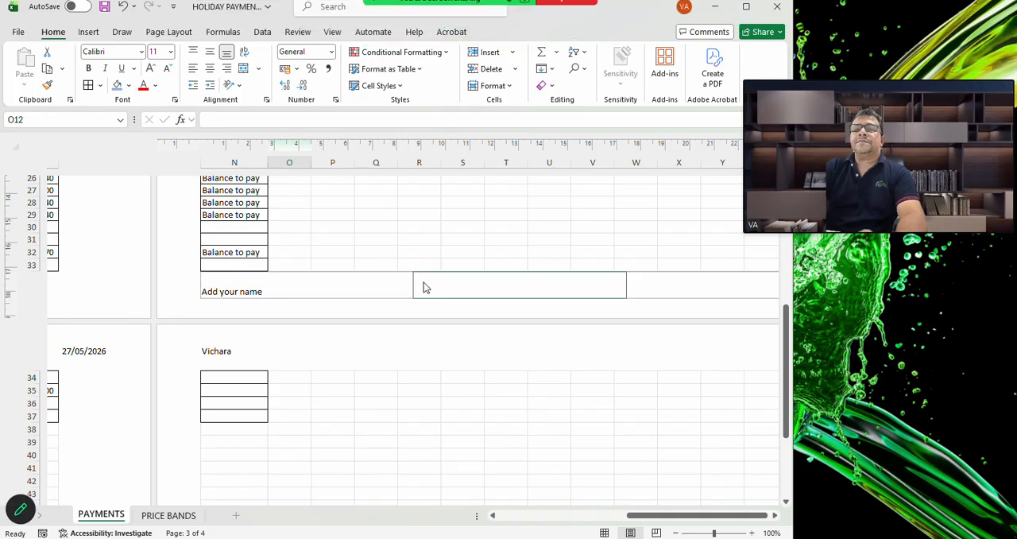
click(604, 532)
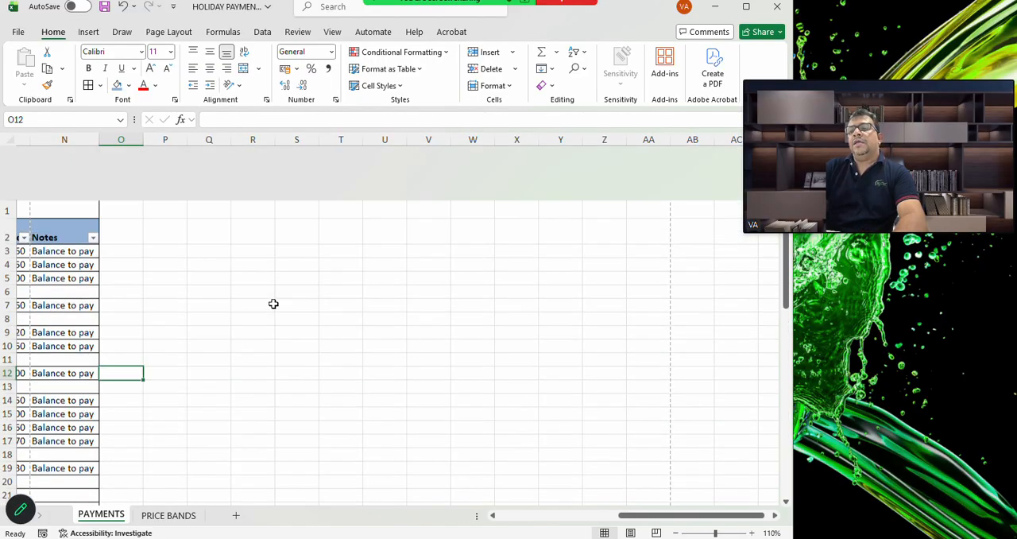
scroll(274, 304, left, 6)
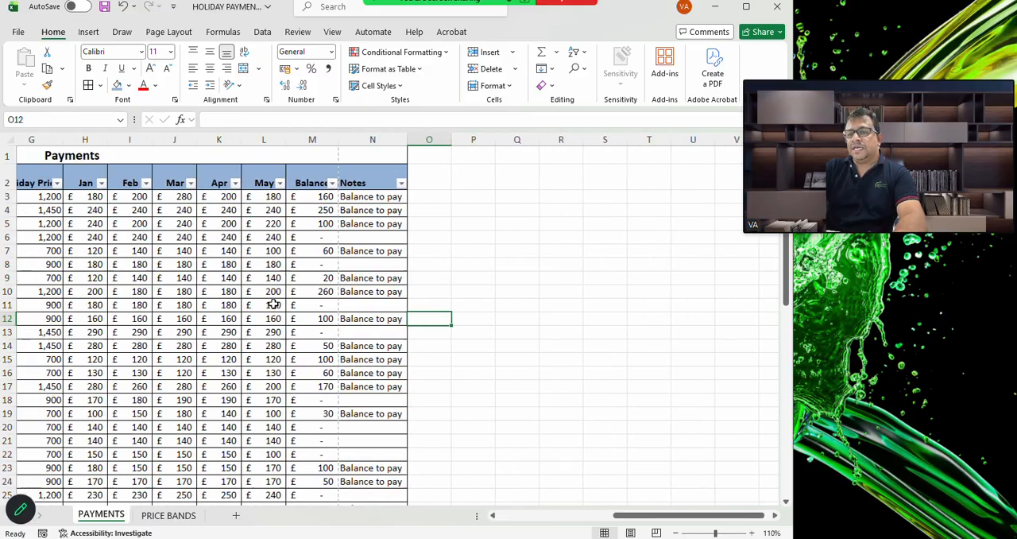
scroll(273, 304, left, 3)
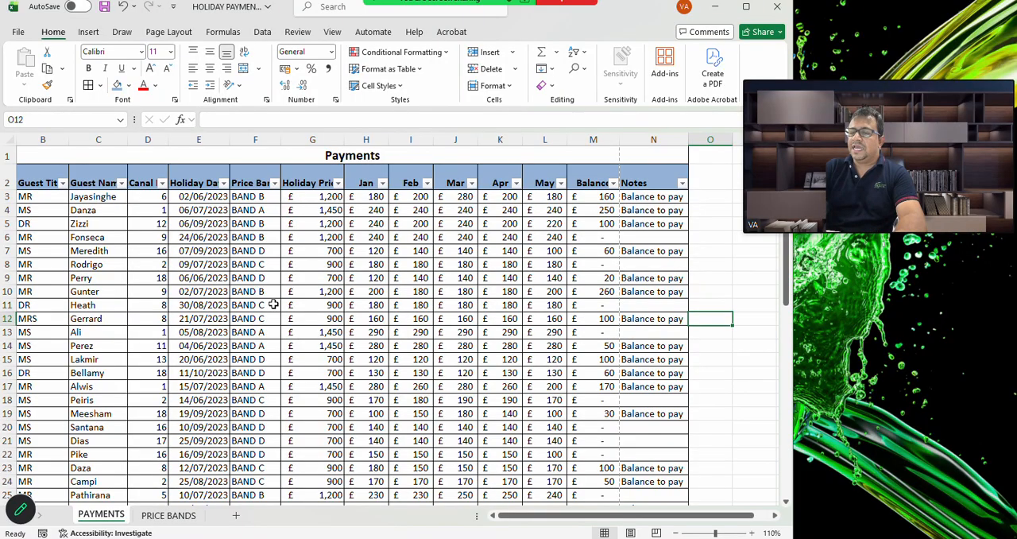
Check the header and page layout of the PAYMENTS sheet in the print preview and return to the sheet
click(17, 33)
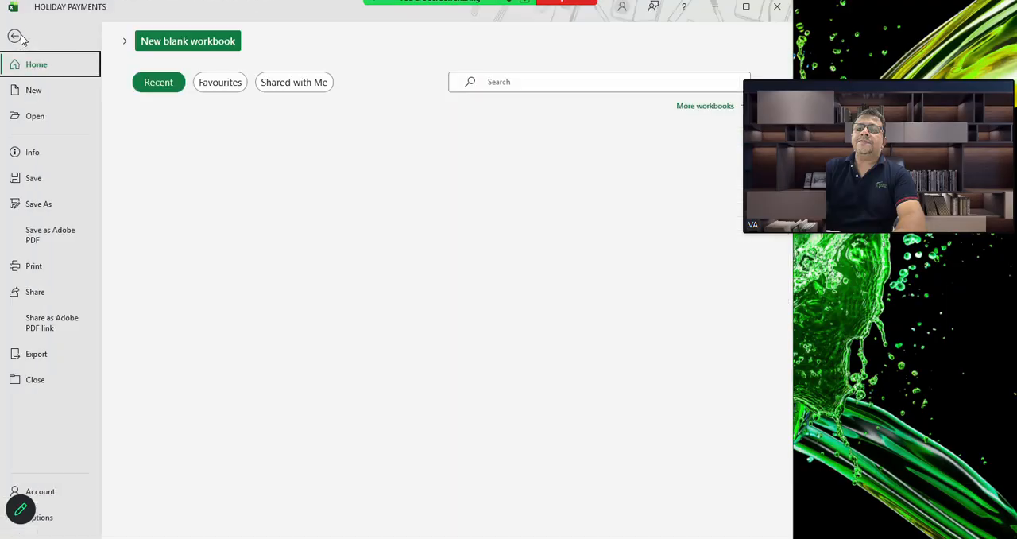
click(35, 266)
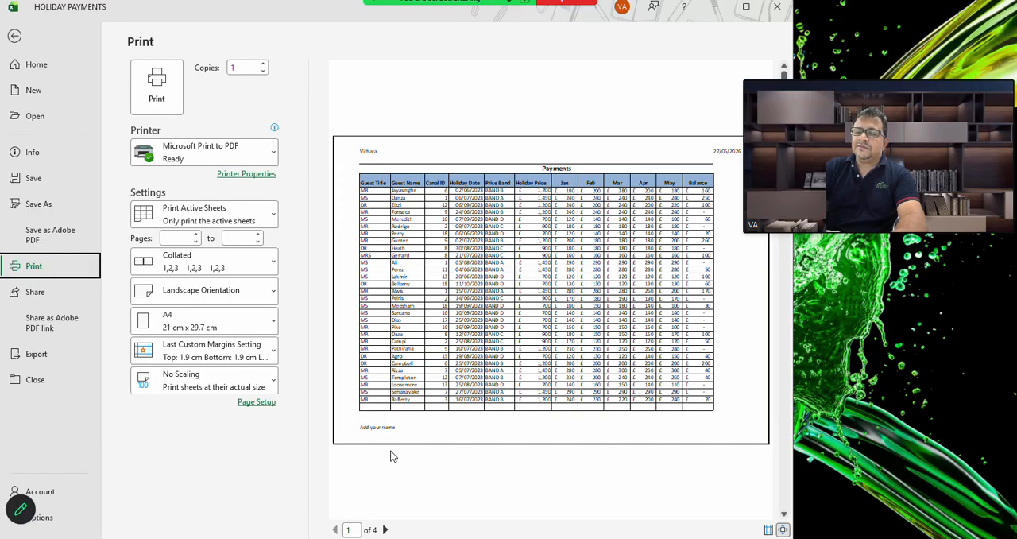
click(13, 38)
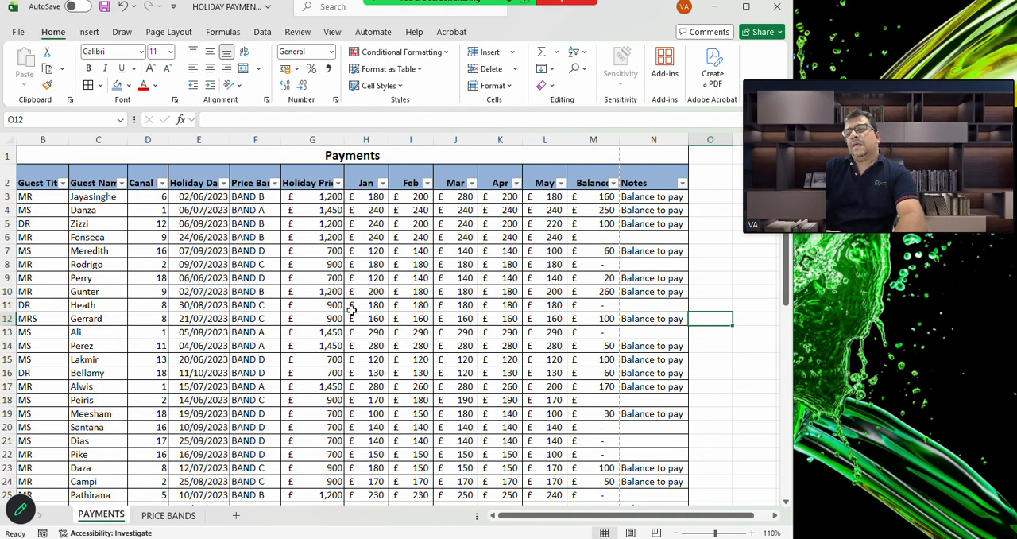
scroll(351, 310, down, 6)
scroll(351, 310, up, 2)
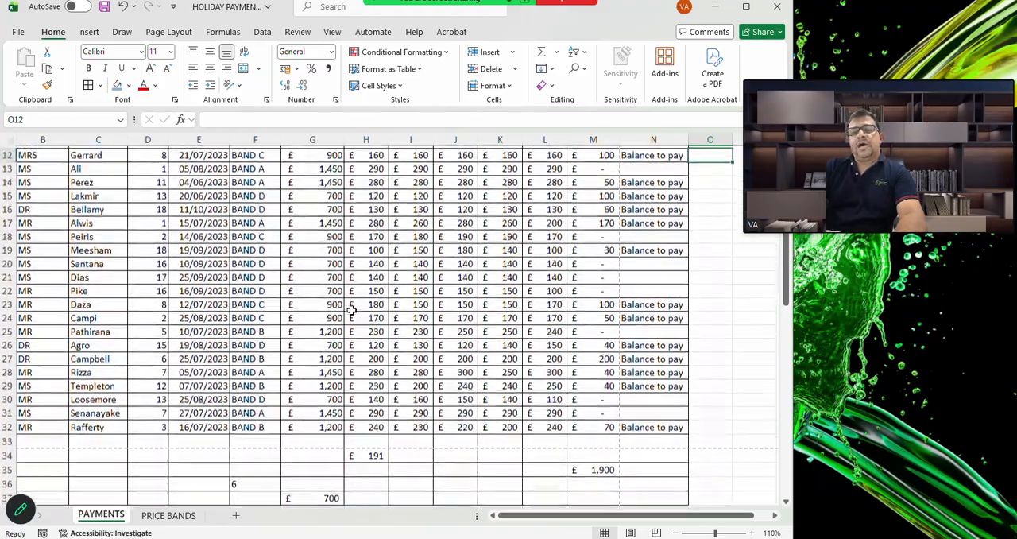
scroll(351, 310, up, 4)
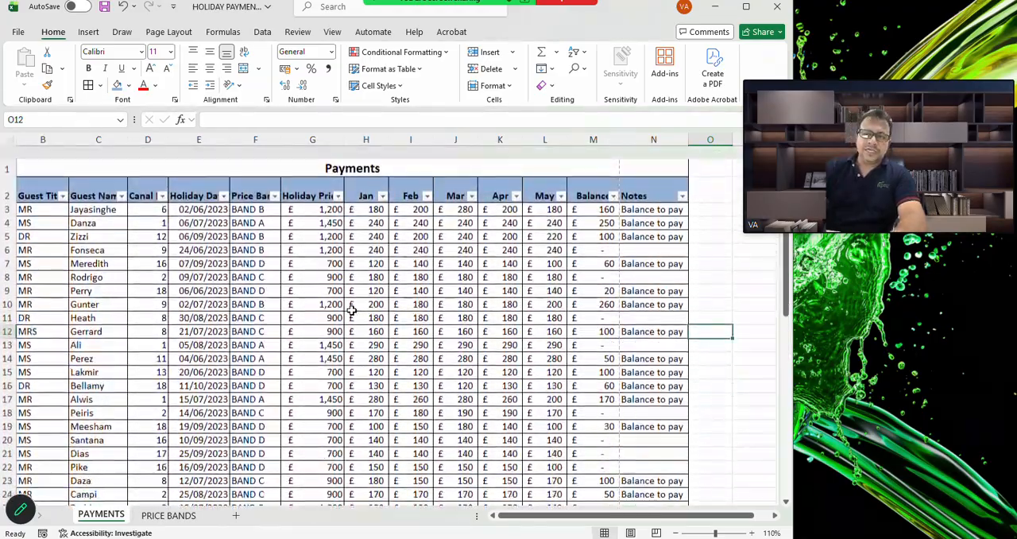
scroll(351, 310, left, 1)
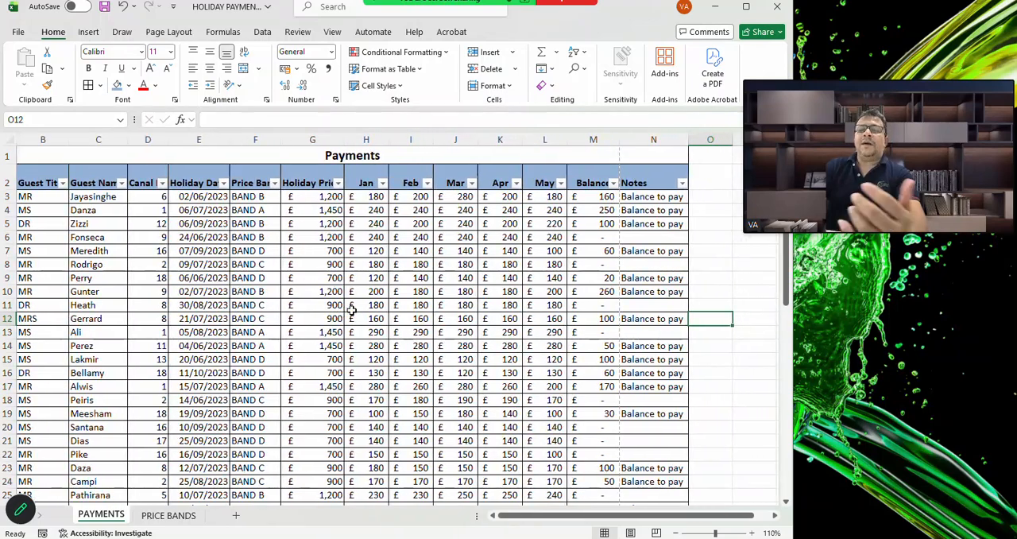